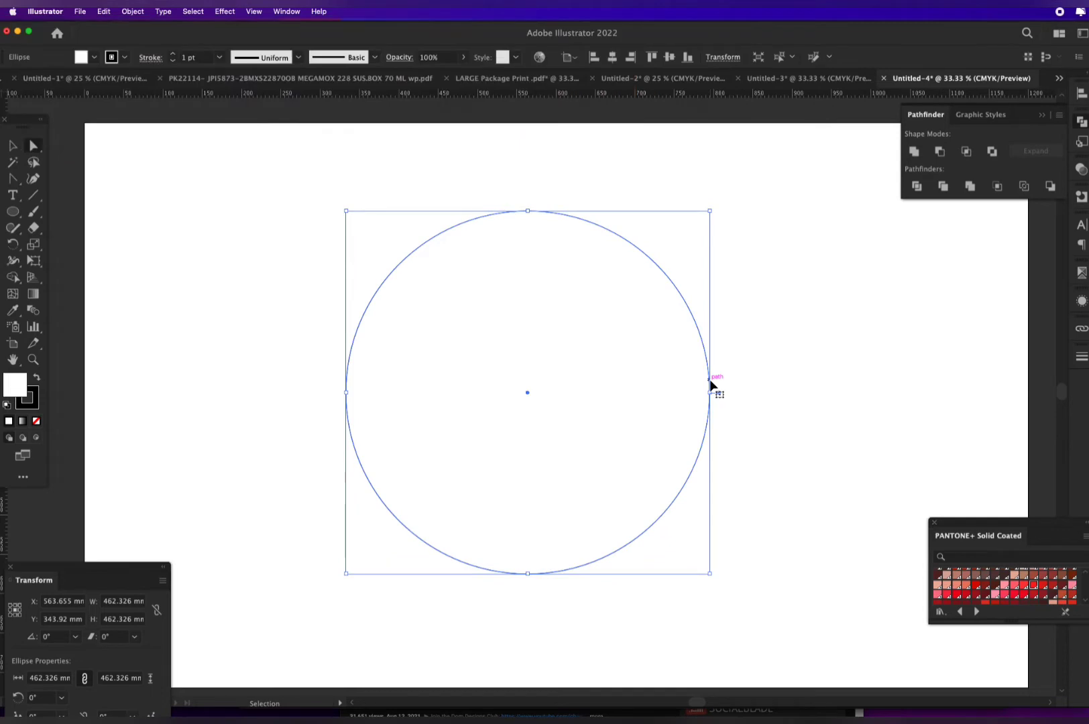
Duplicate the circle in place and scale the copy down about its centre to about 330 mm in diameter
key(ctrl+v)
key(super+z)
key(a)
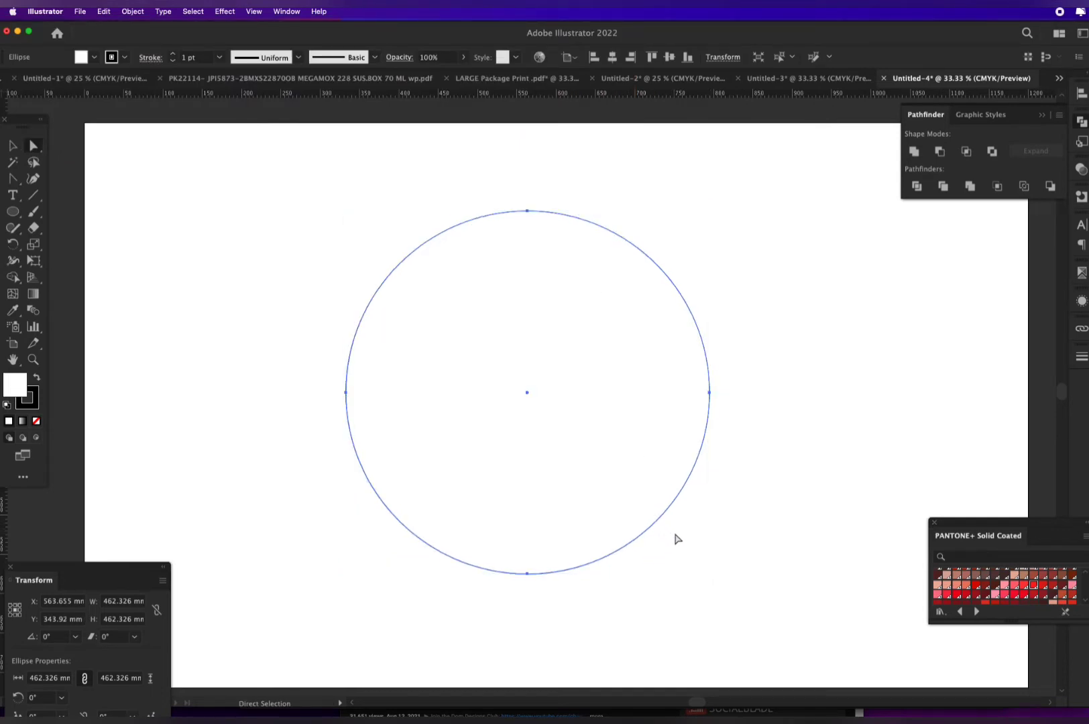
key(v)
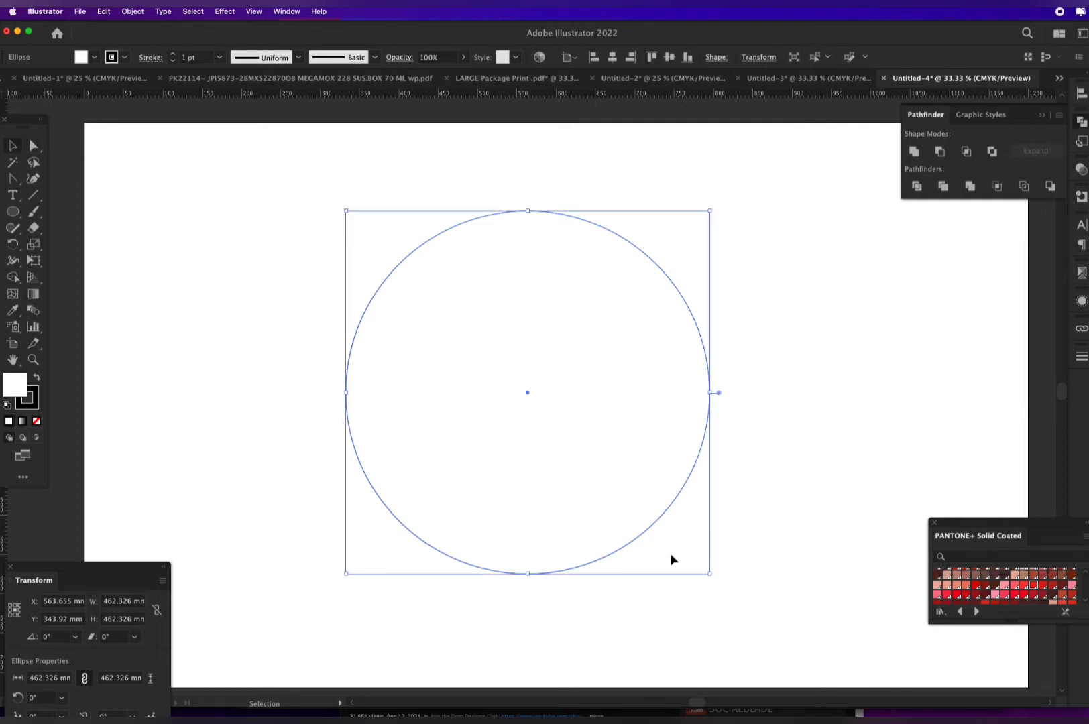
click(708, 575)
drag(709, 576, 656, 520)
key(a)
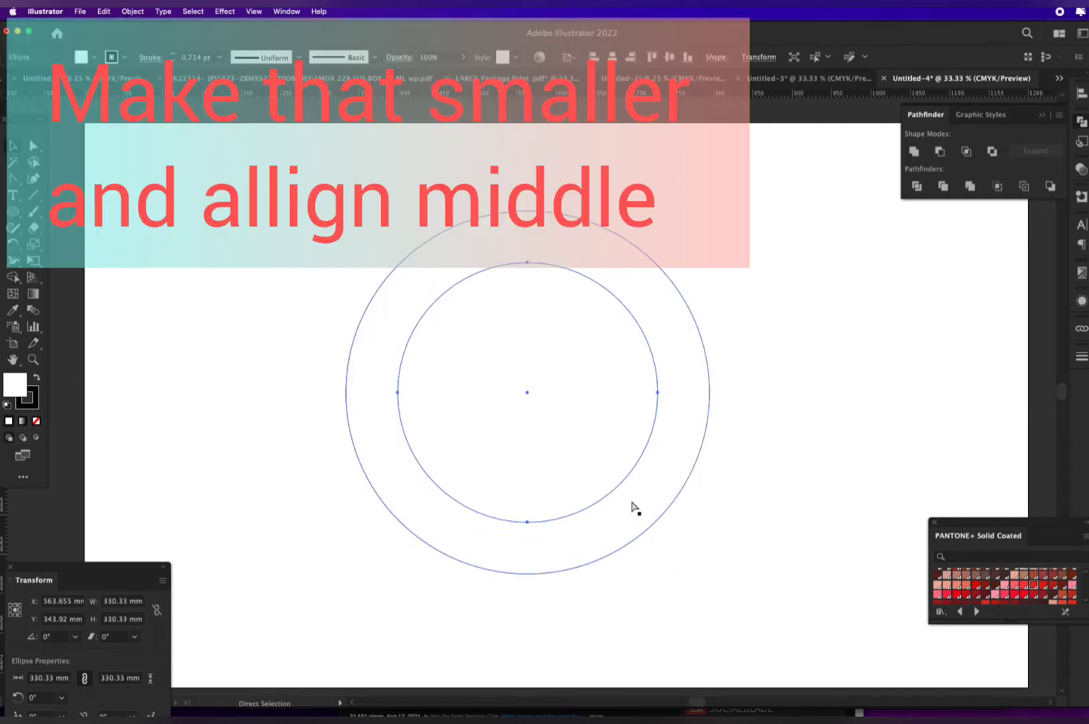
Add two smaller concentric copies inside the second circle, the innermost about 249 mm in diameter
key(v)
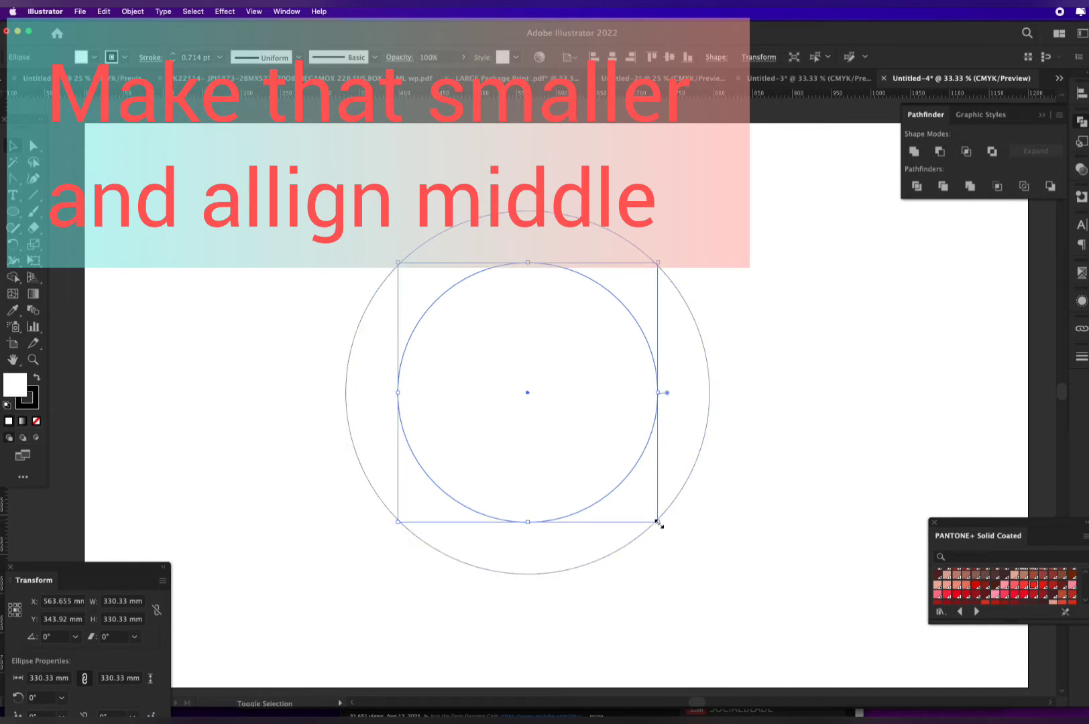
drag(658, 523, 626, 491)
key(a)
key(v)
key(a)
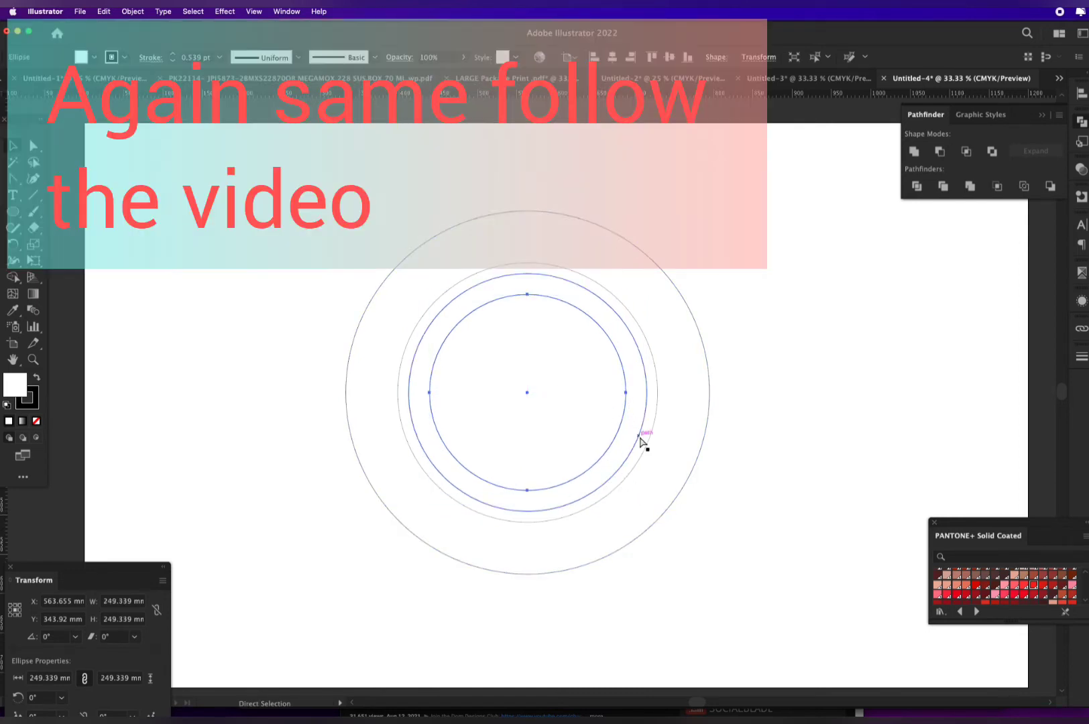
Add two more concentric circle copies inside, about 99 mm and 7 mm in diameter
key(v)
drag(626, 490, 567, 430)
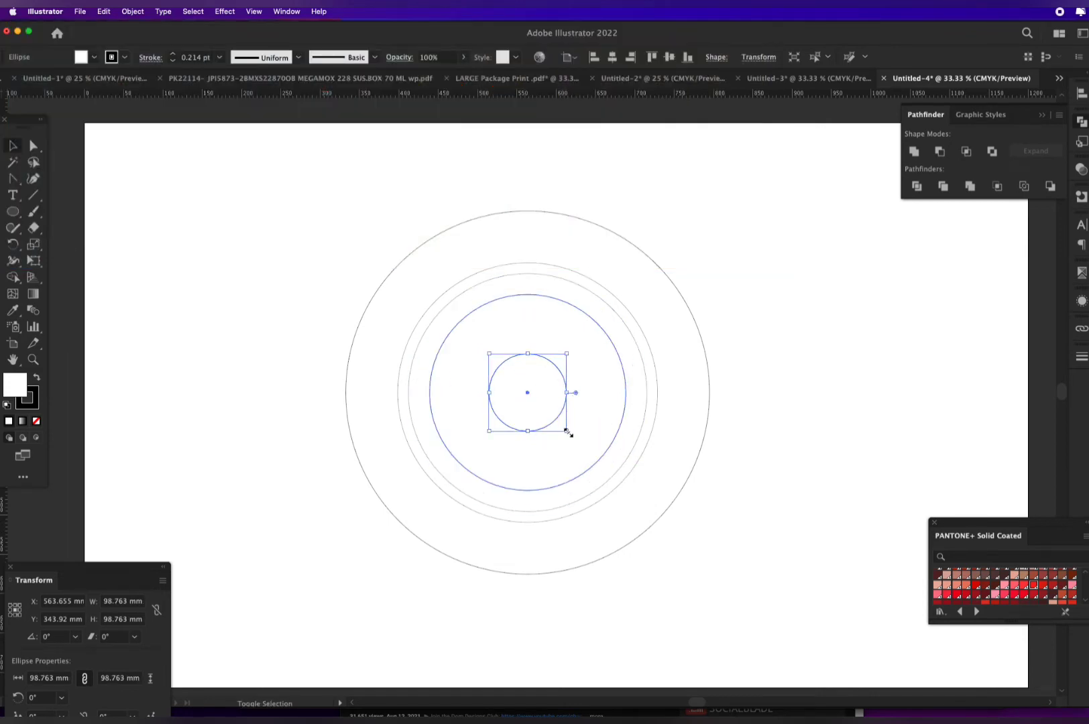
drag(568, 434, 530, 393)
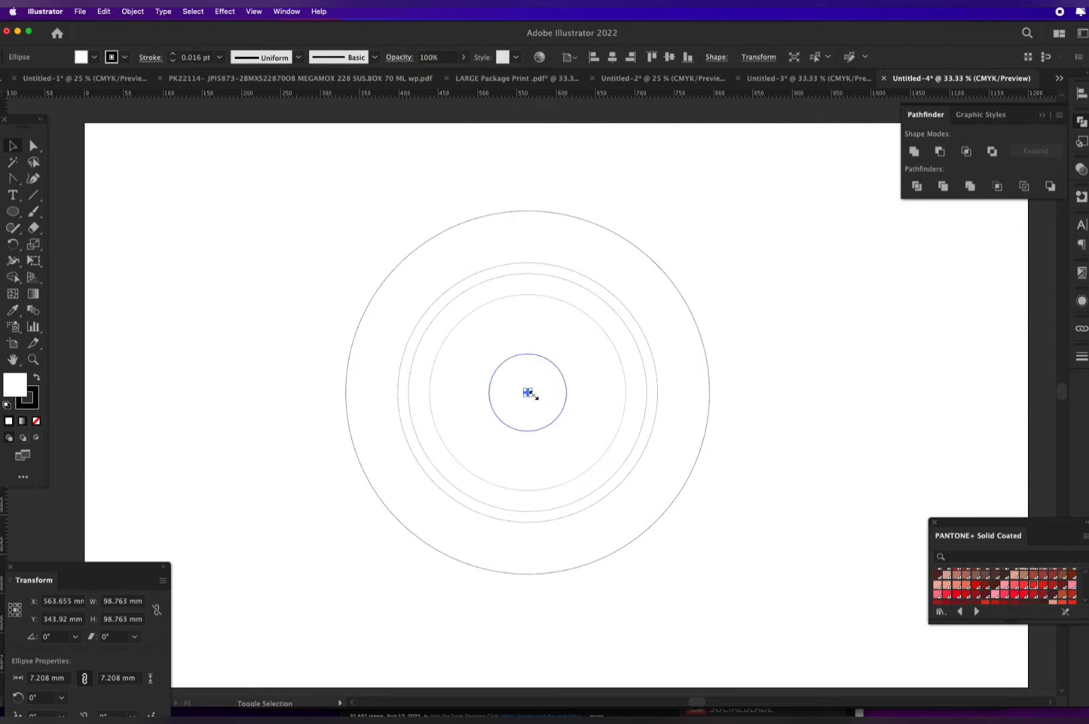
Set the stroke weight of all the concentric circles to 12 pt
key(super+a)
click(287, 236)
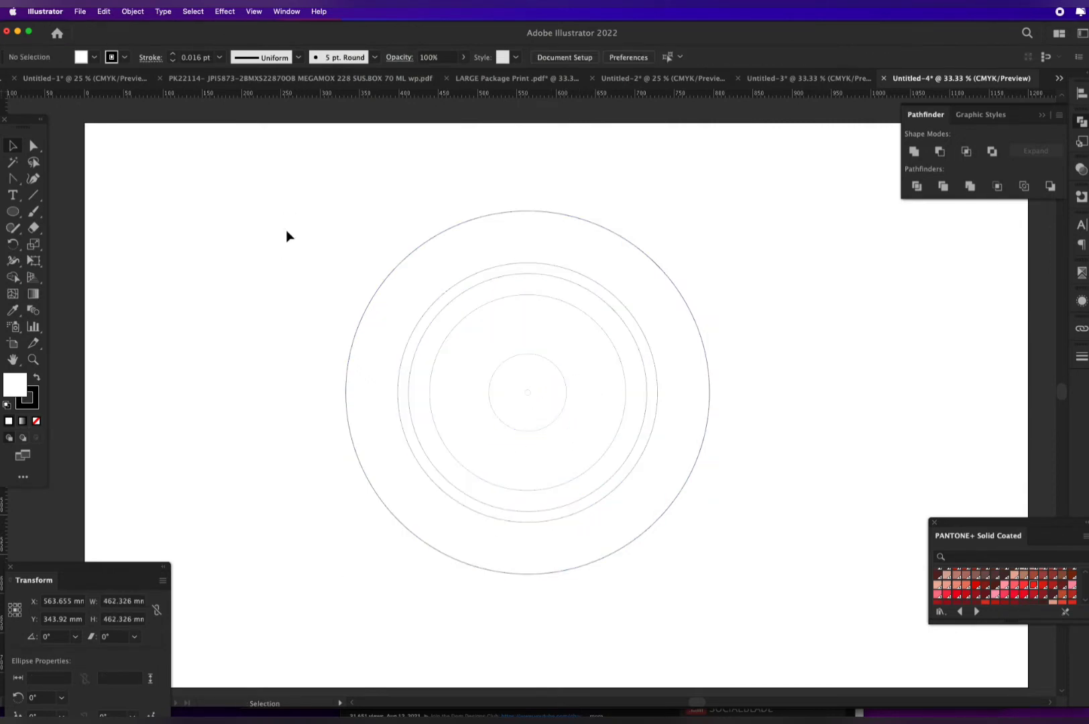
drag(287, 236, 830, 598)
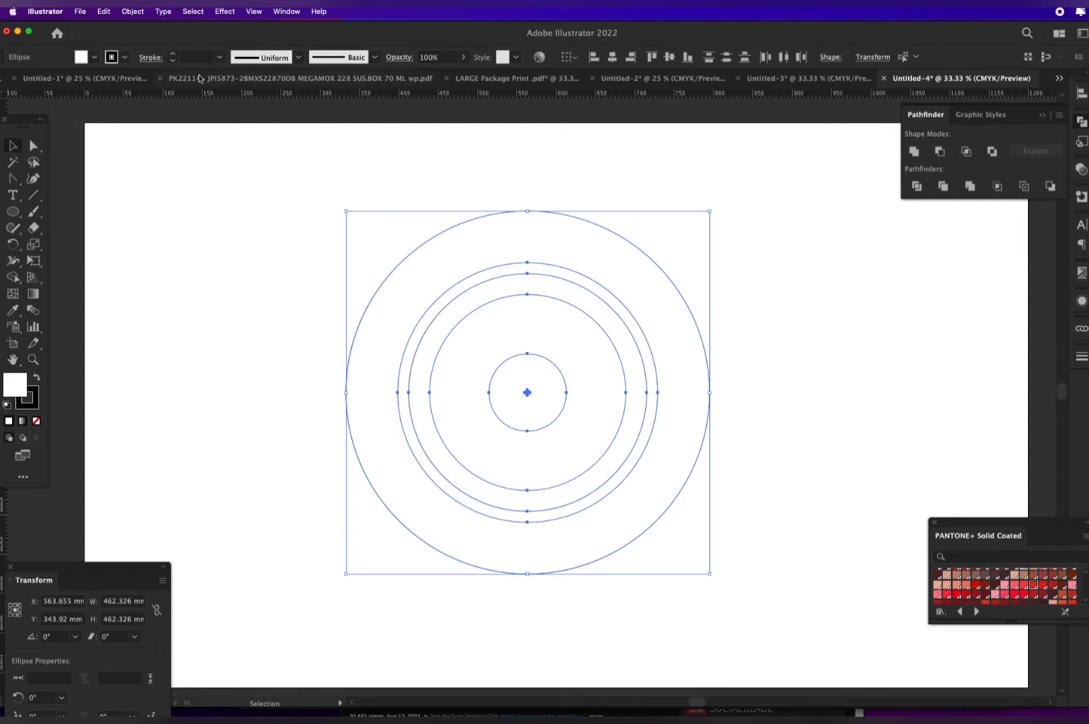
click(219, 57)
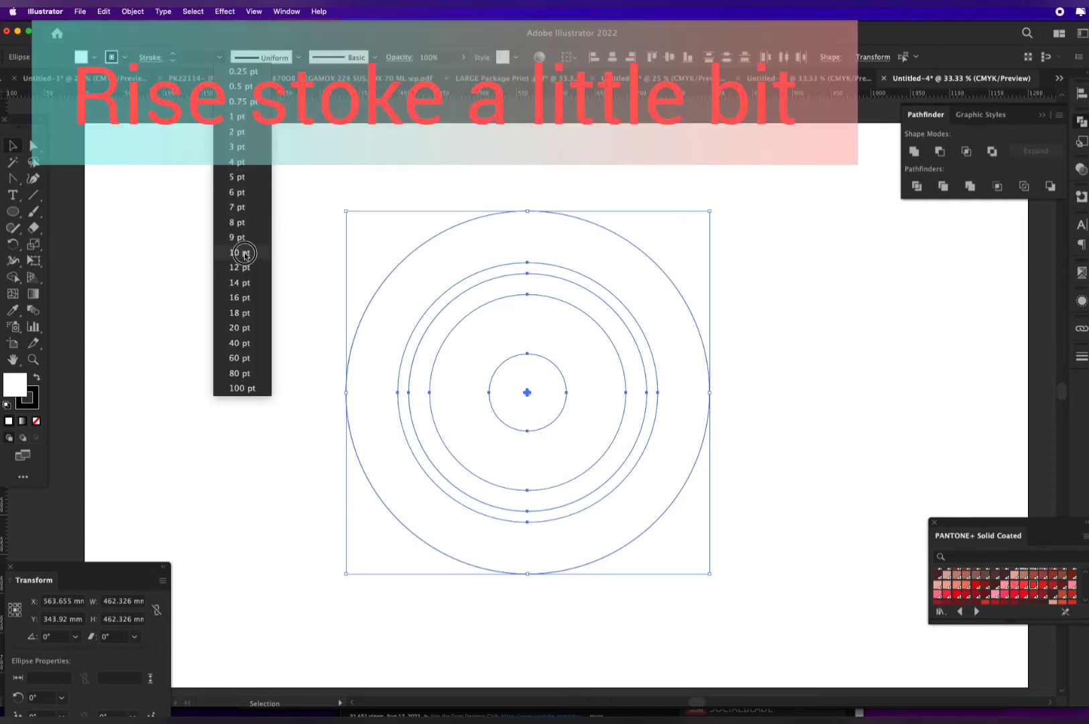
click(243, 253)
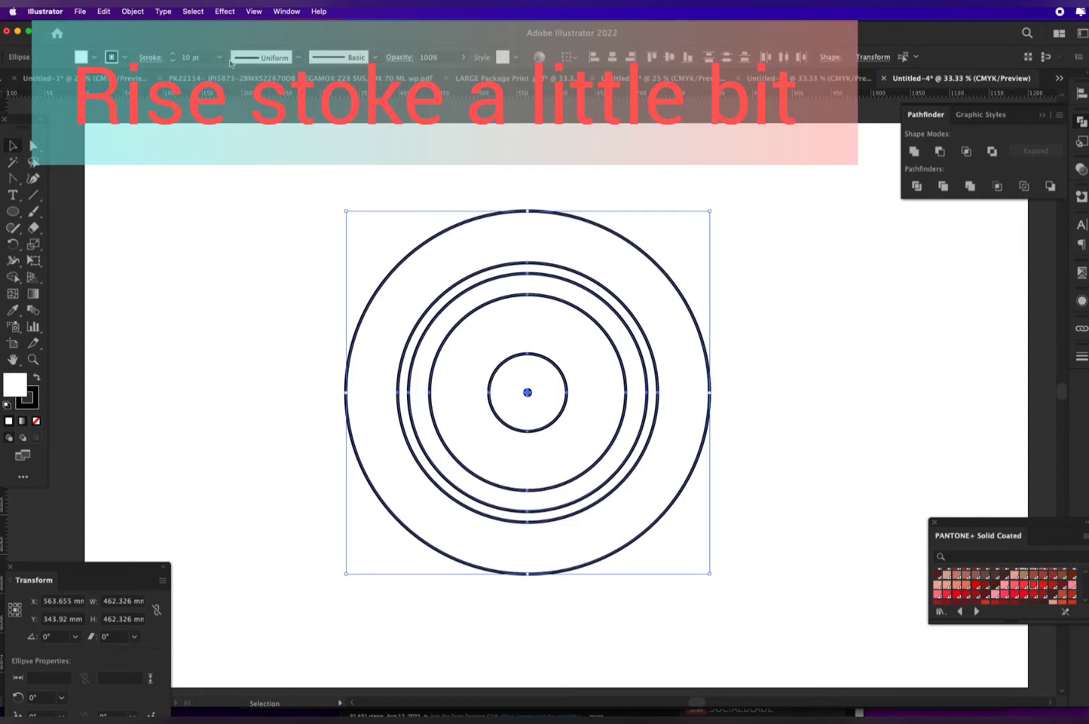
click(219, 57)
click(250, 268)
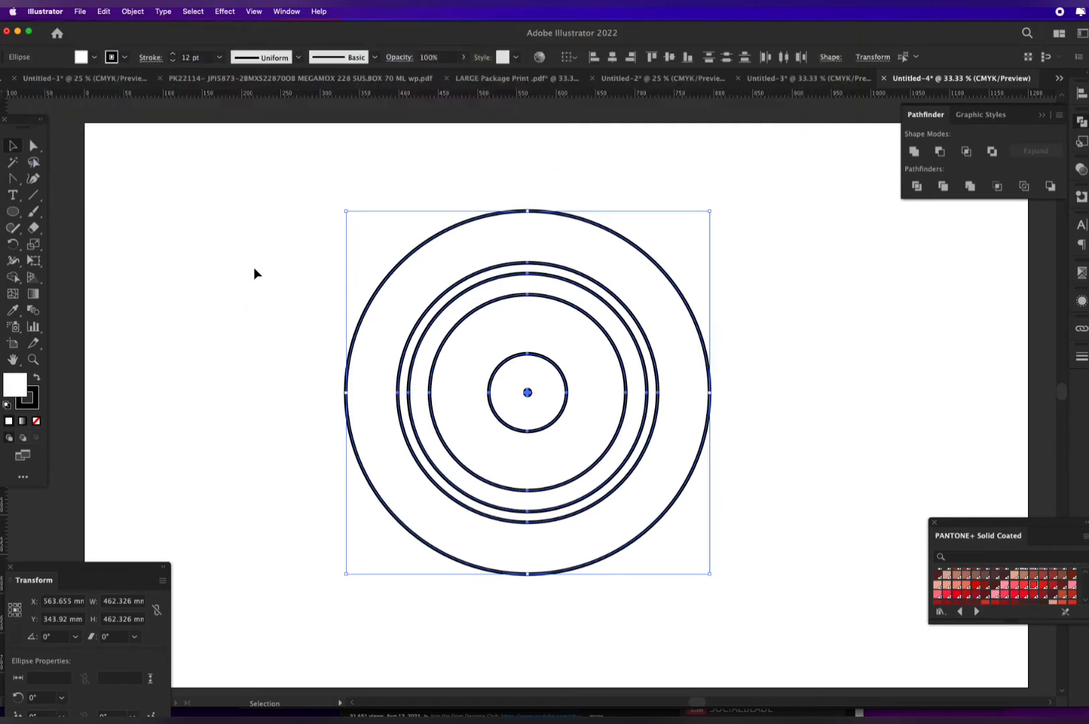
click(842, 453)
Draw an upright rectangle about 30 by 96 mm from above the fourth circle's top edge down into the fifth circle
scroll(591, 437, up, 1)
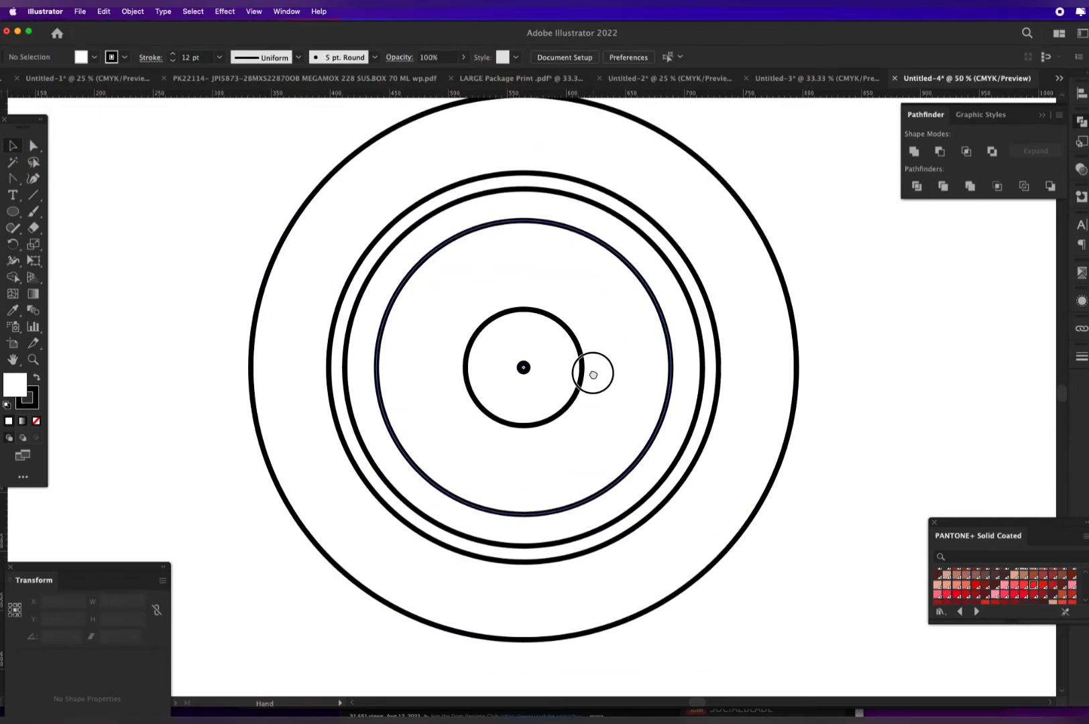
click(4, 213)
drag(4, 212, 67, 211)
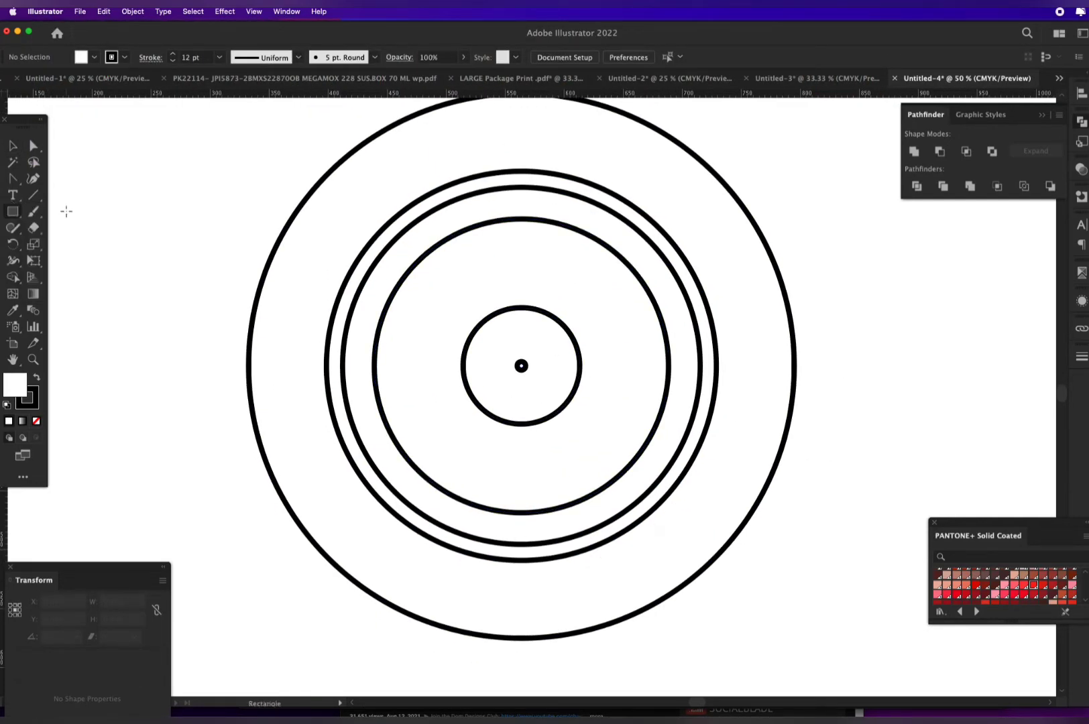
drag(504, 207, 540, 323)
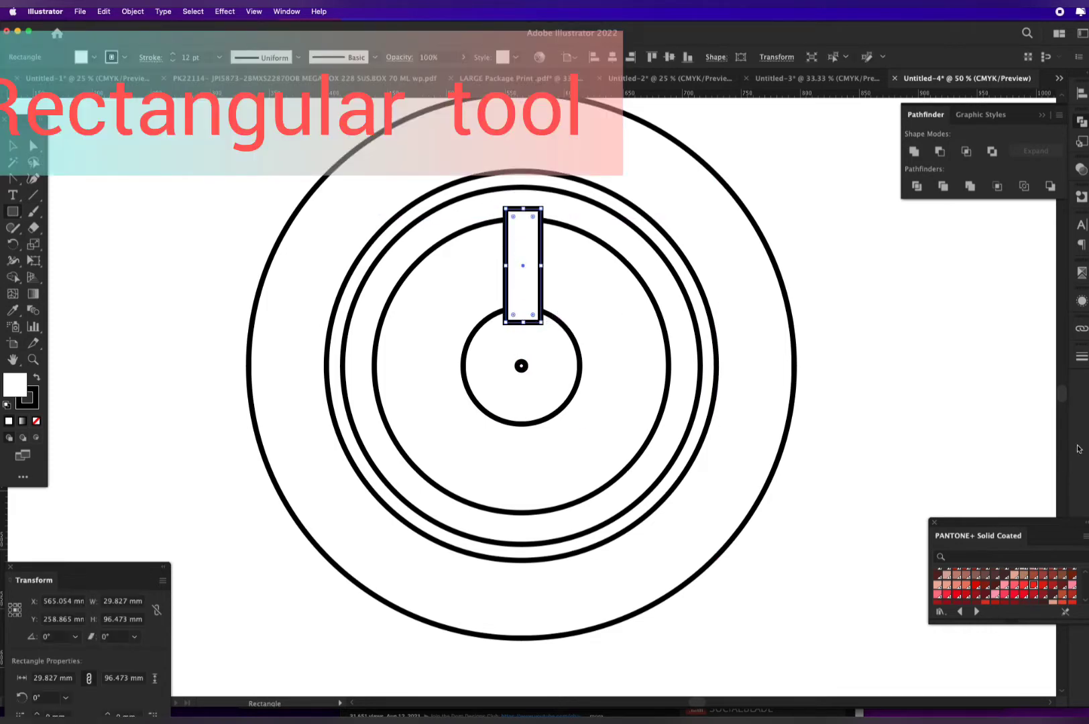
Remove the fill from the rectangle and all the circles, keeping their black strokes
key(slash)
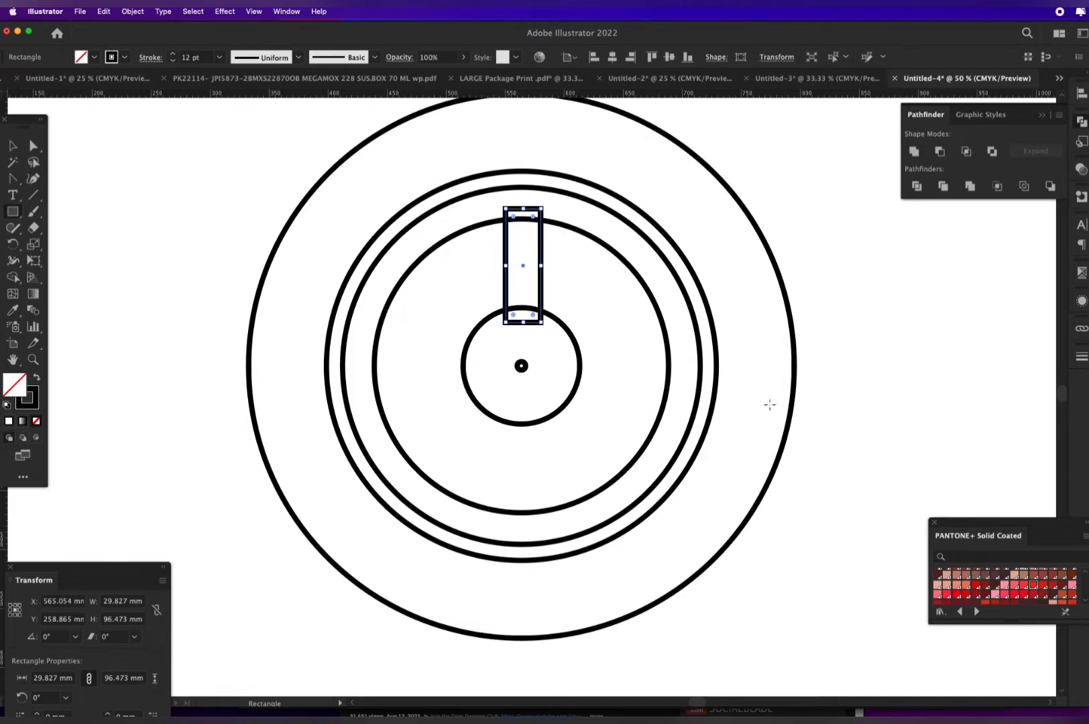
key(super+a)
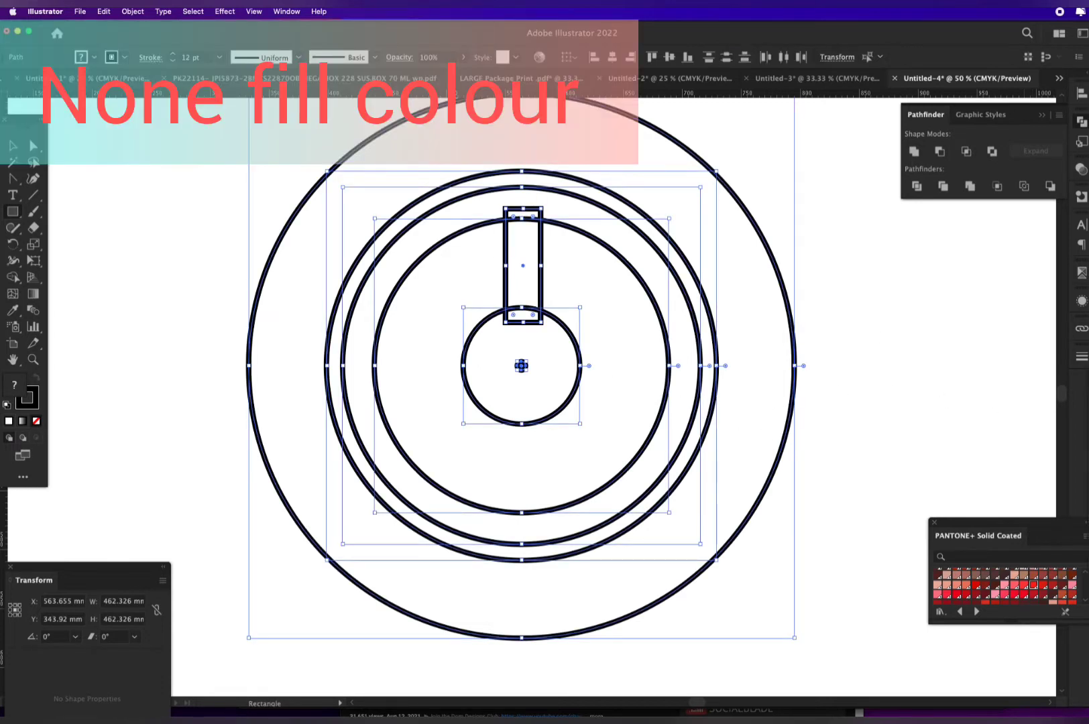
drag(1081, 142, 983, 272)
click(862, 329)
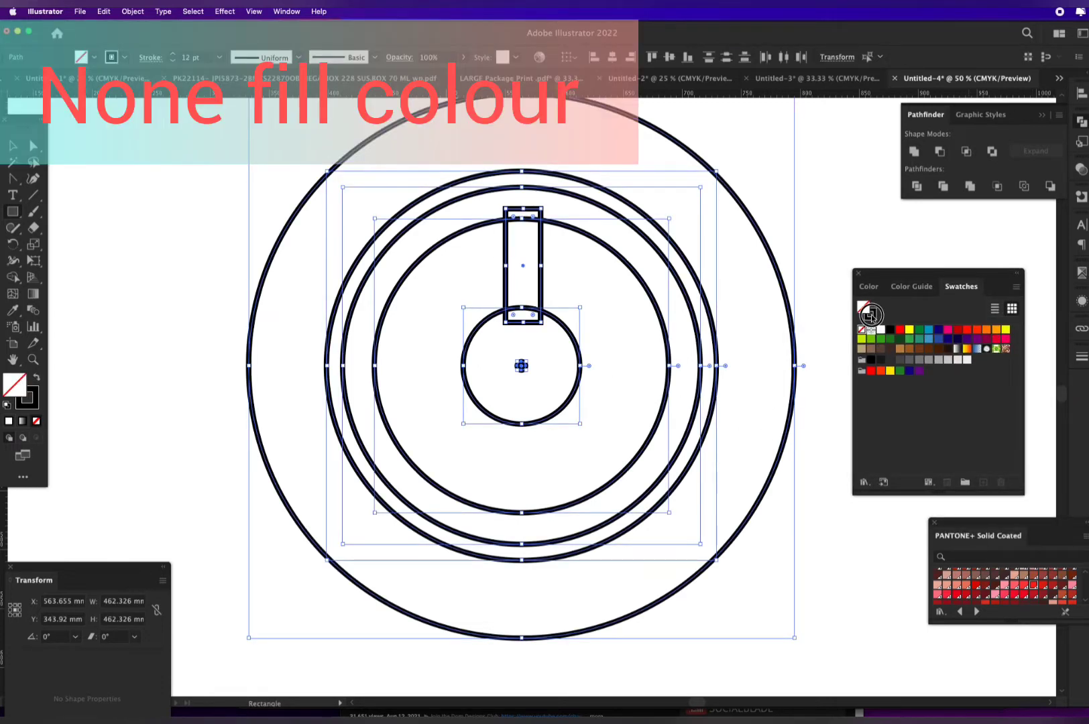
click(871, 313)
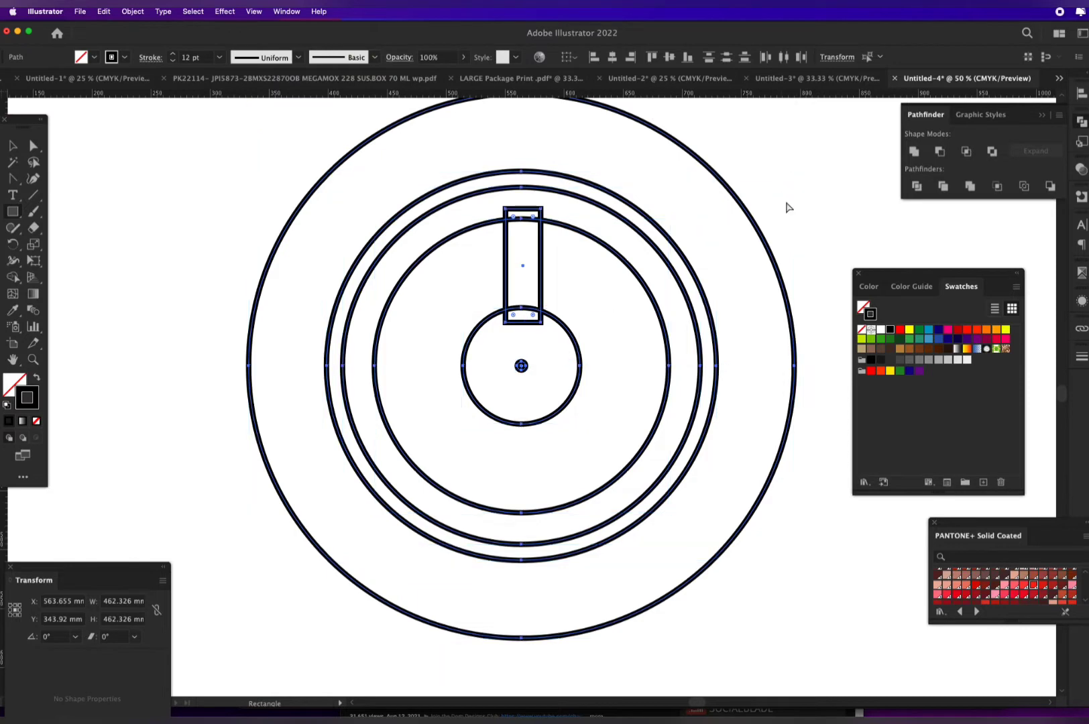
key(super+shift+a)
Narrow the upright rectangle to about 25 mm wide
key(super+equal)
key(a)
click(547, 242)
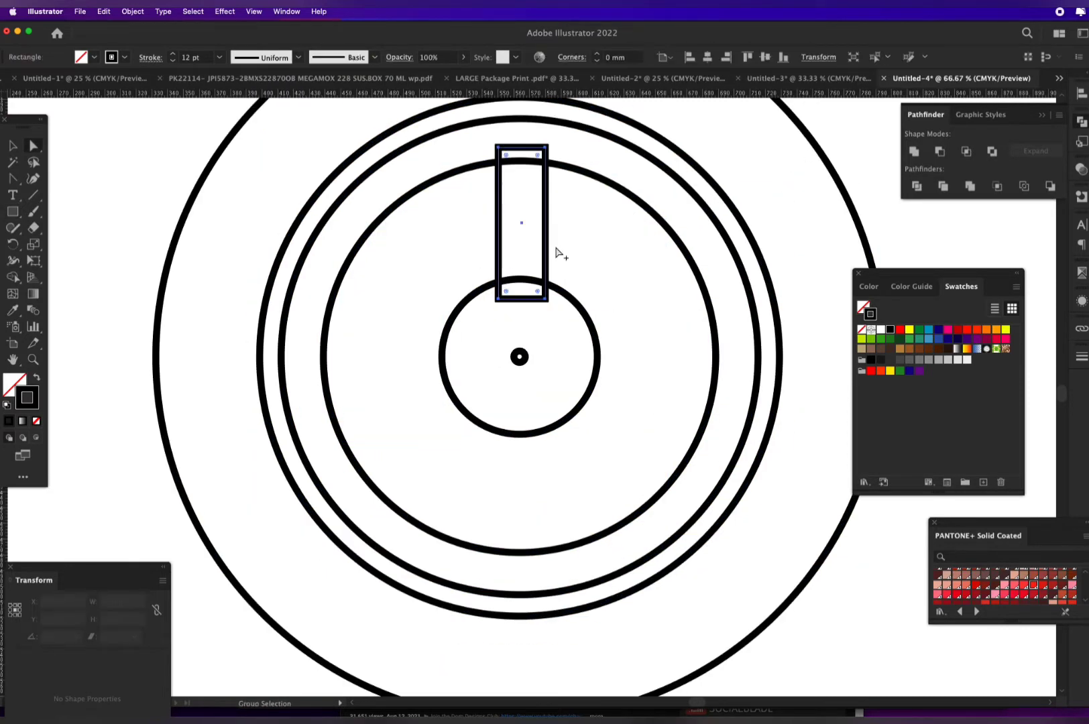
click(538, 293)
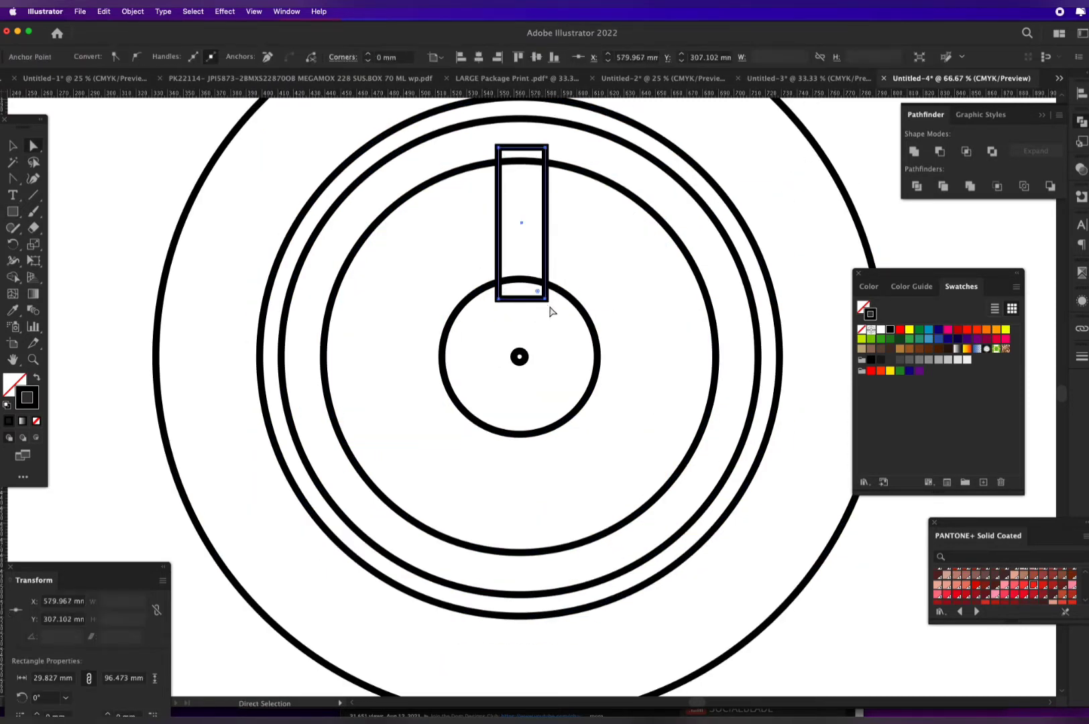
key(super+k)
key(Return)
click(547, 228)
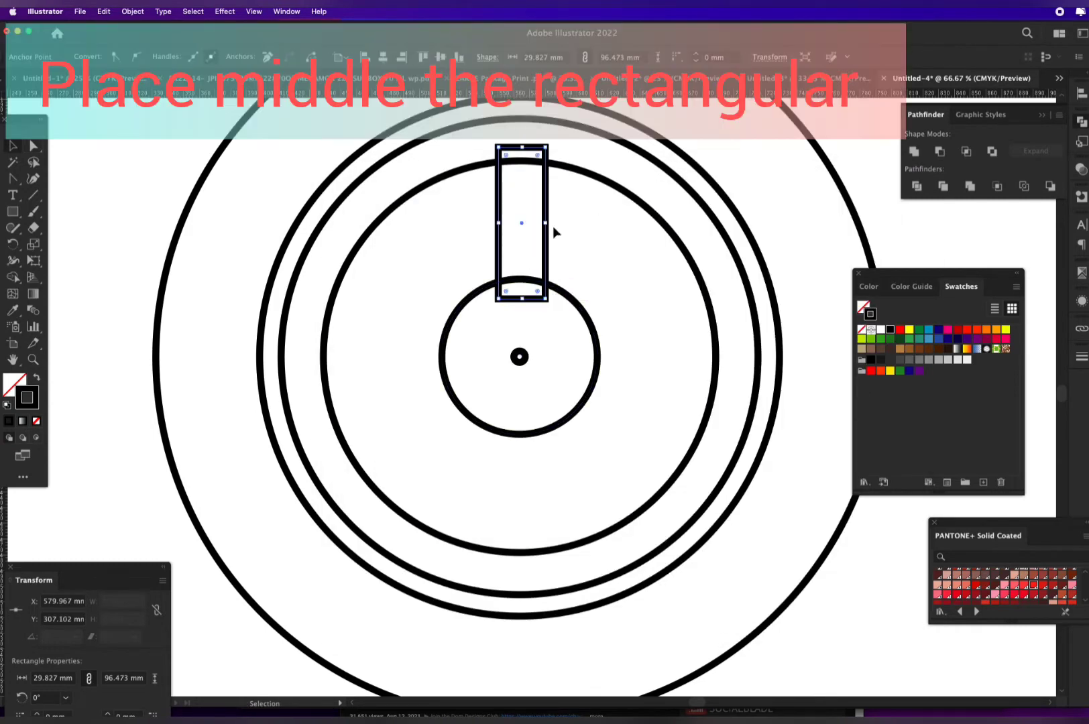
drag(547, 223, 540, 226)
drag(549, 287, 546, 308)
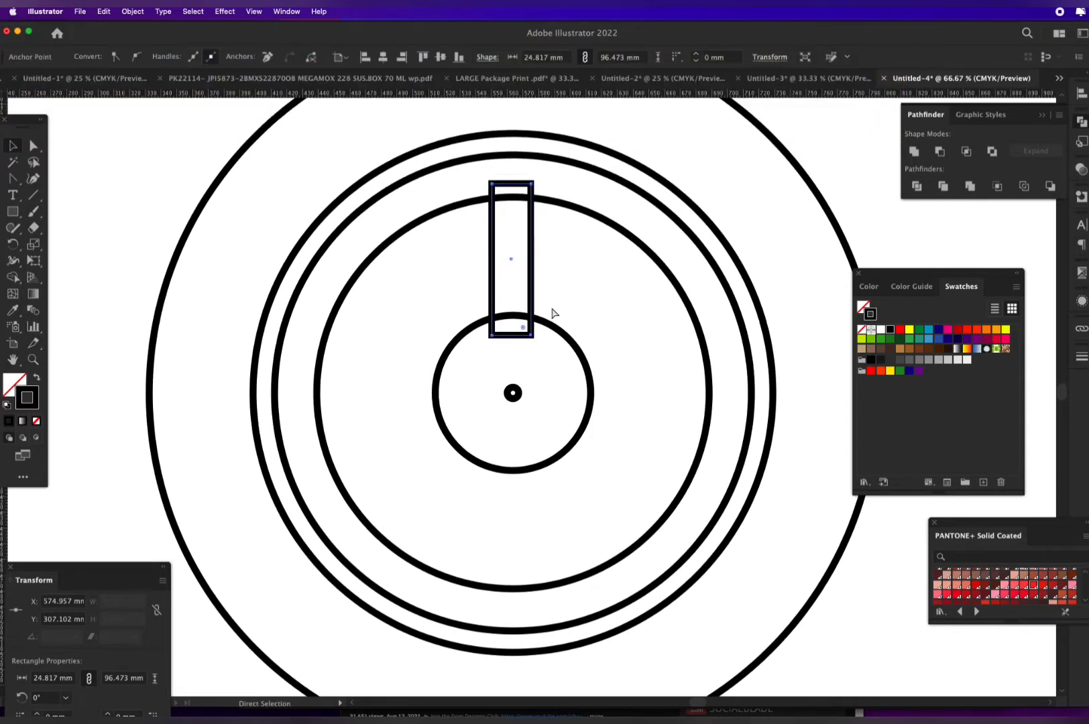
Align the rectangle and all the circles to a common horizontal centre
key(super+a)
key(v)
click(612, 58)
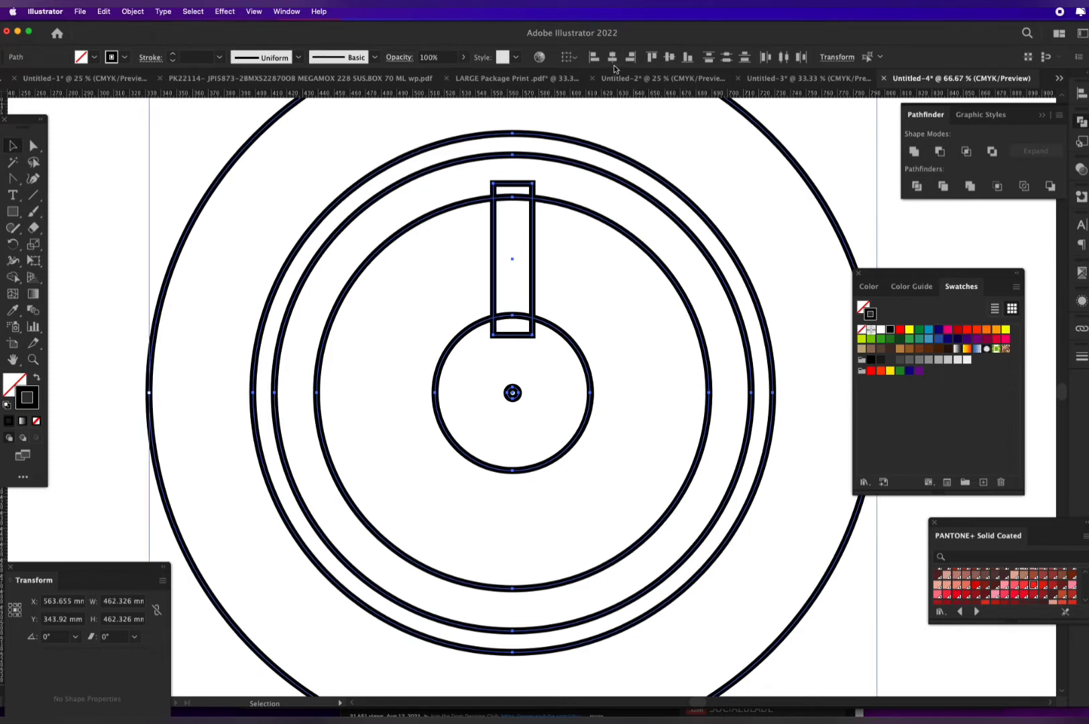
click(557, 313)
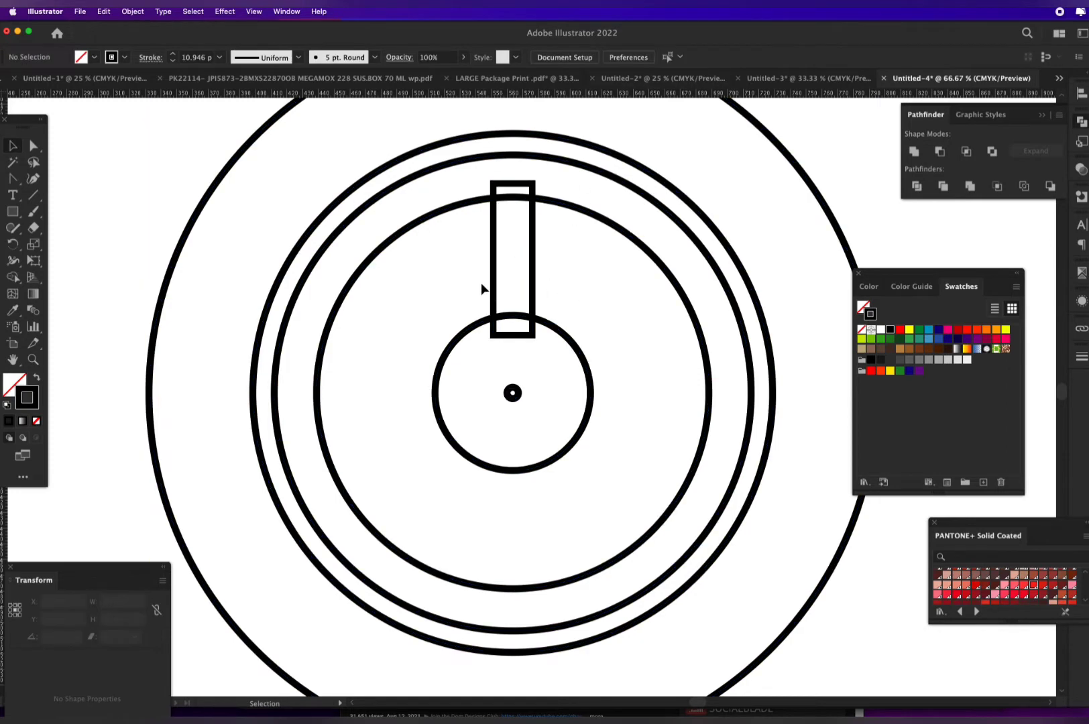
Taper the rectangle by shifting its two bottom corner points outward 3 mm each
click(529, 333)
key(a)
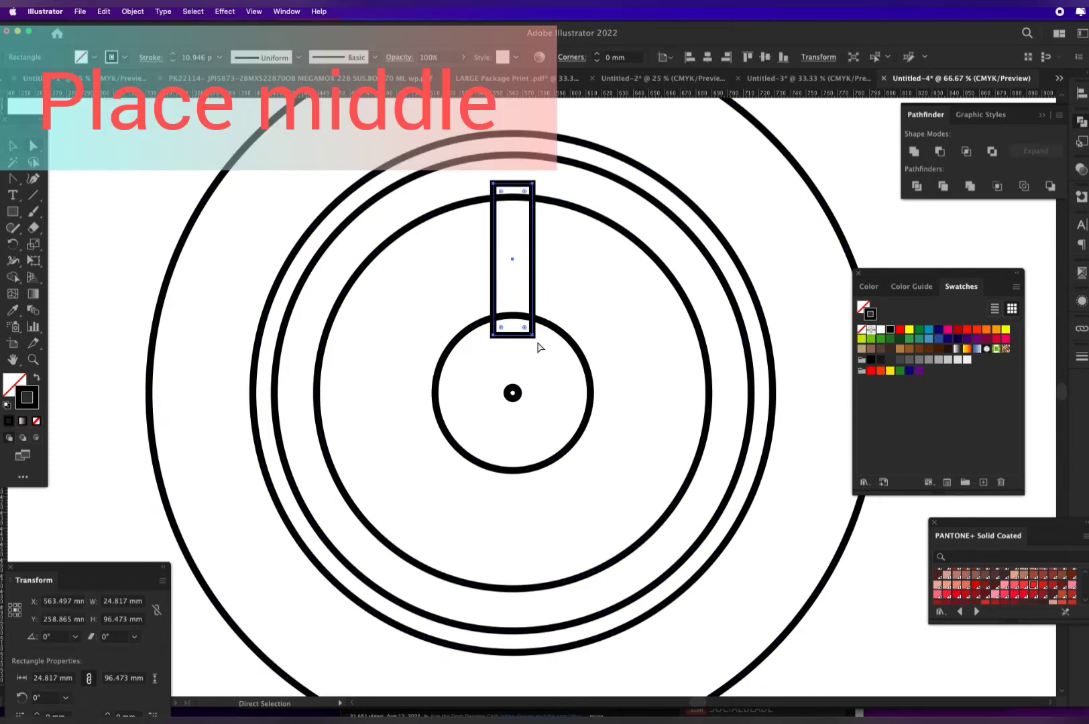
click(533, 334)
key(super+k)
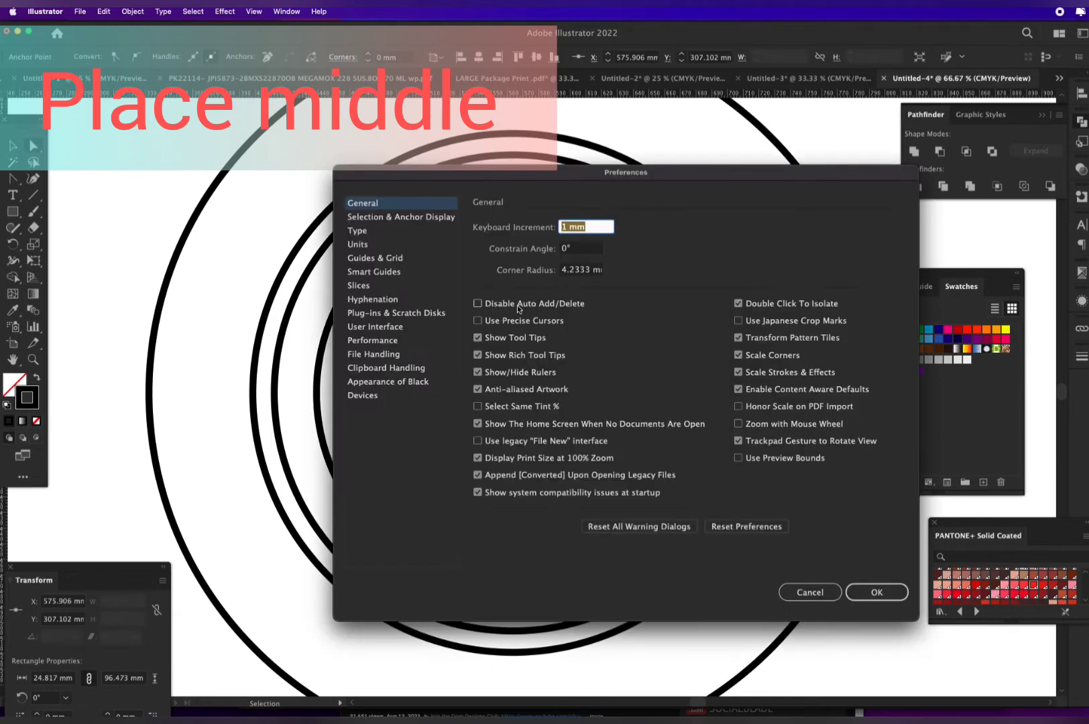
key(Return)
key(Right)
key(Right)
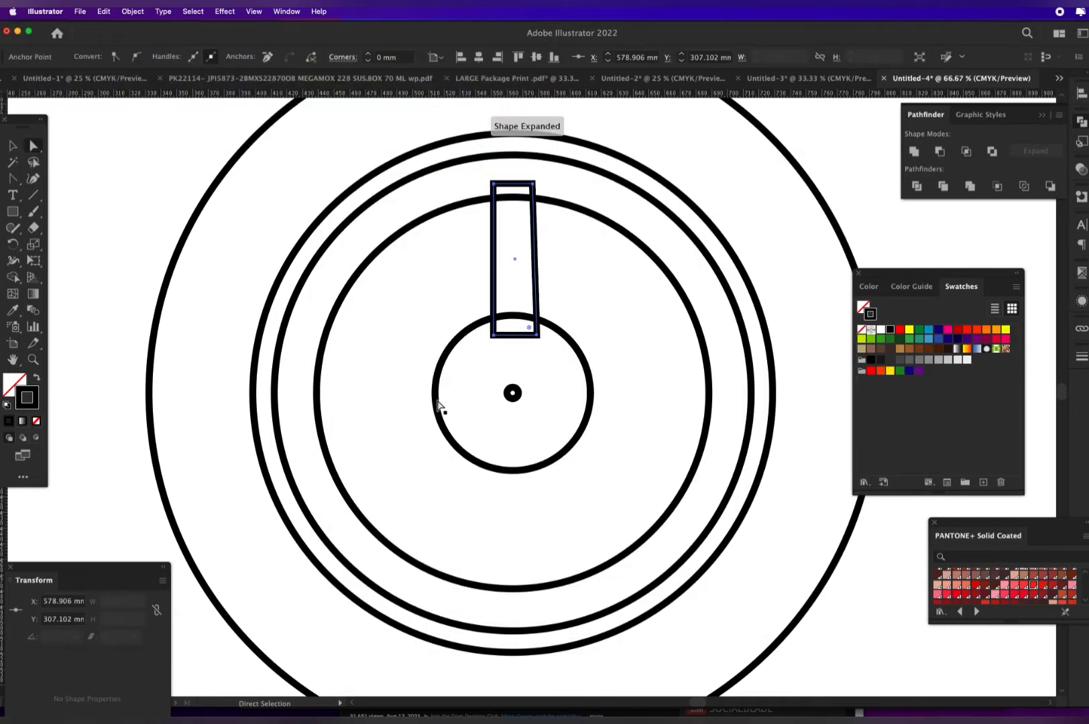
click(493, 334)
key(Left)
key(Left)
key(Left)
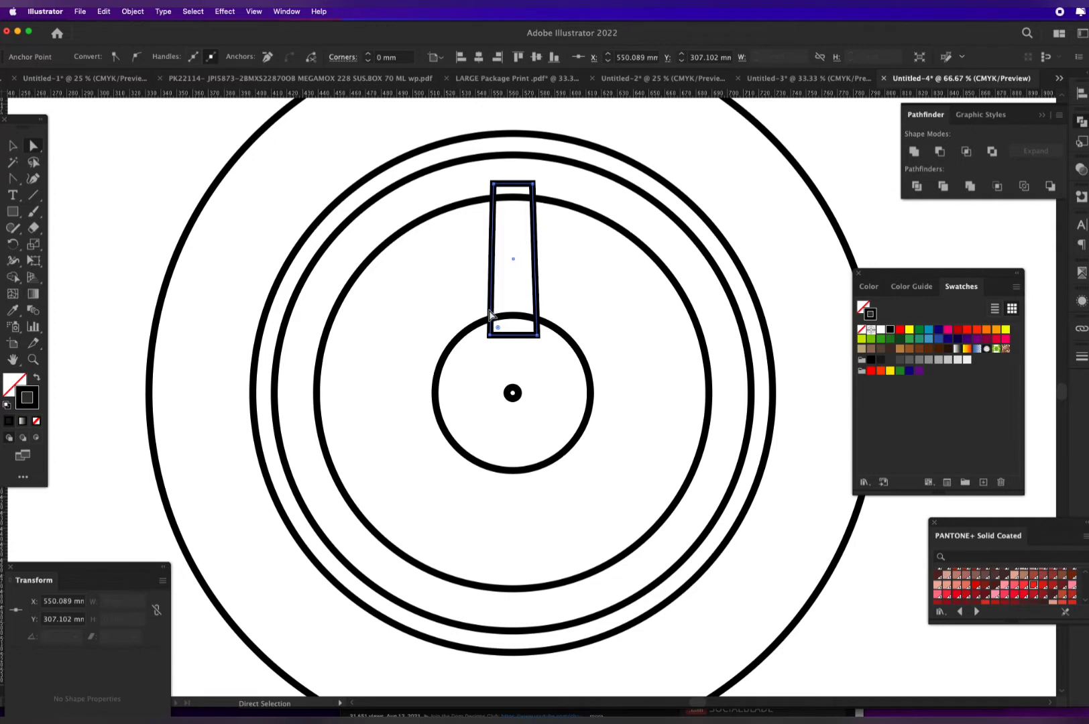
Round the two top corners of the tapered shape to a radius of about 9 mm
drag(499, 158, 525, 204)
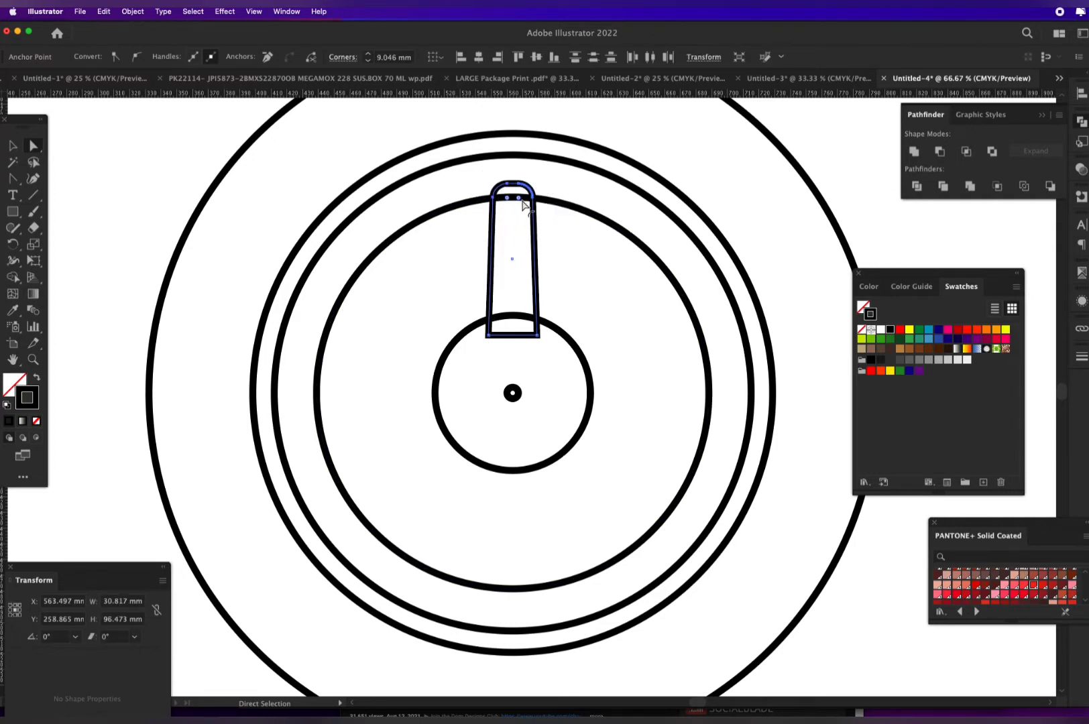
click(579, 305)
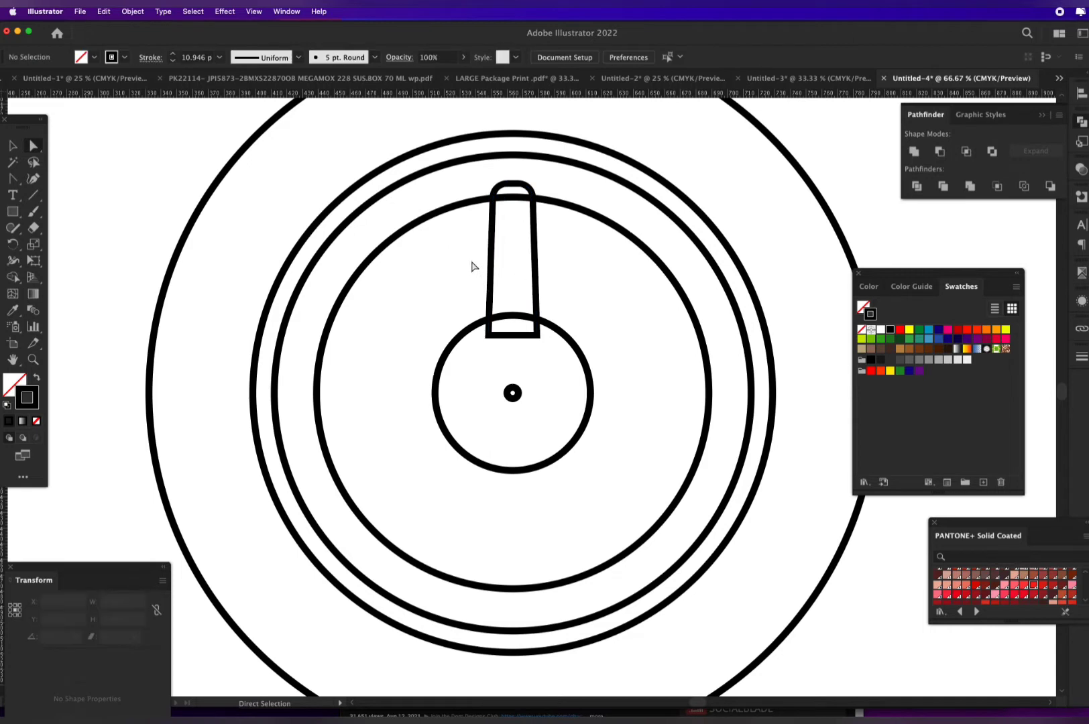
Copy the tapered spoke rotated 60° about the centre dot
alt+click(560, 295)
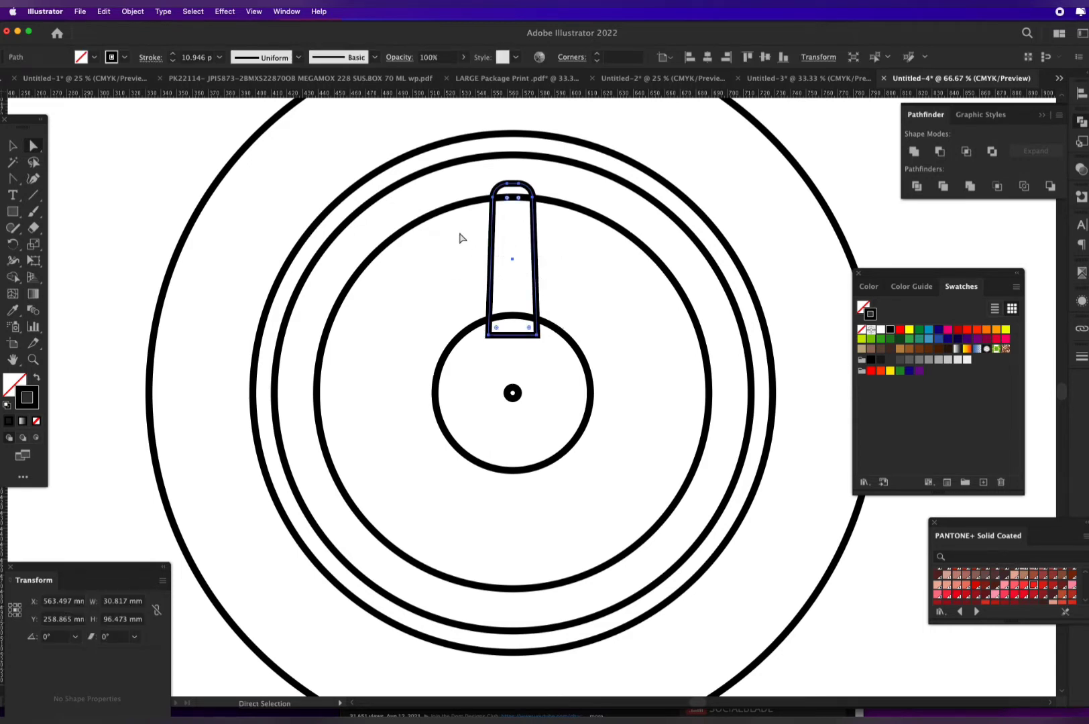
click(19, 246)
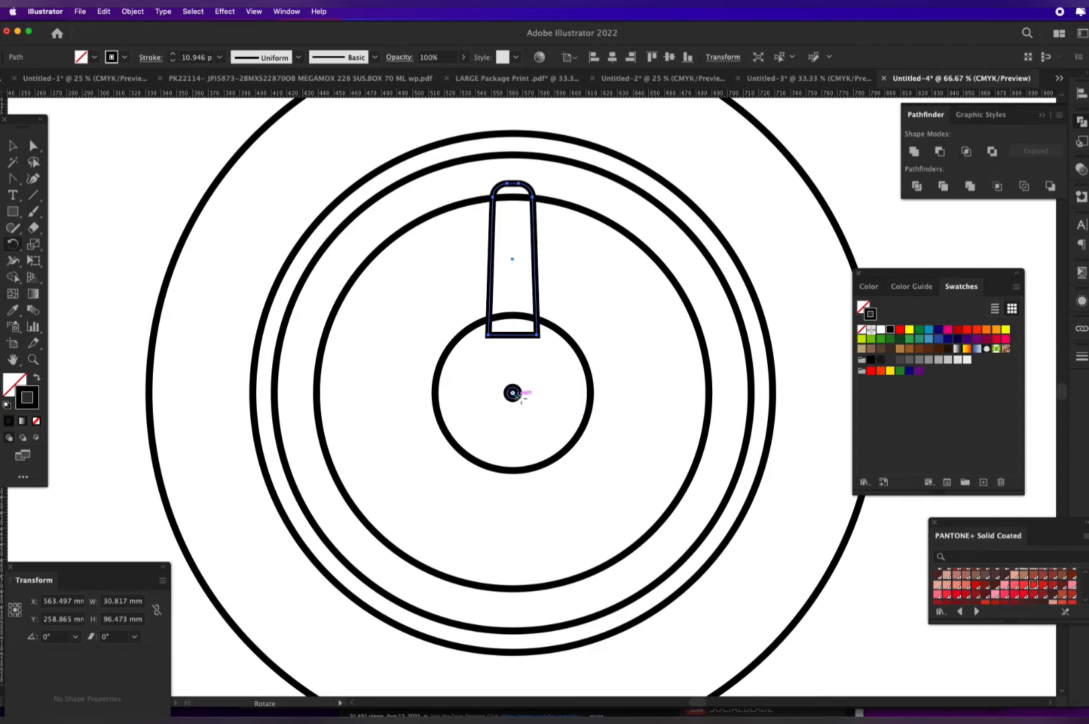
alt+click(547, 427)
click(824, 447)
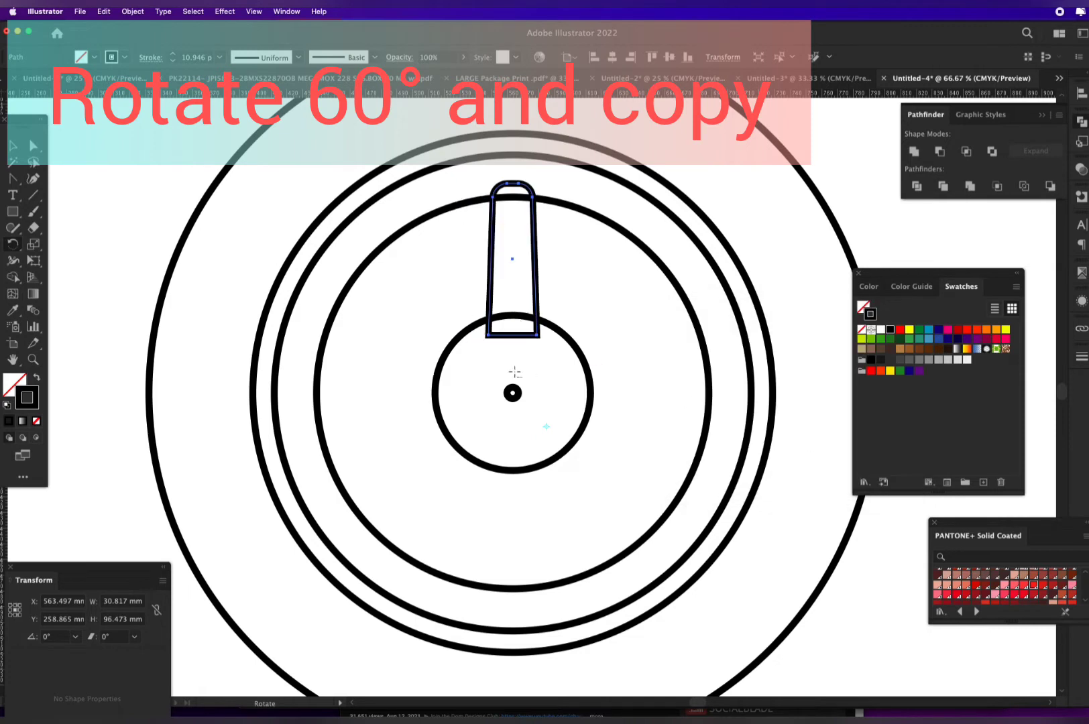
alt+click(512, 393)
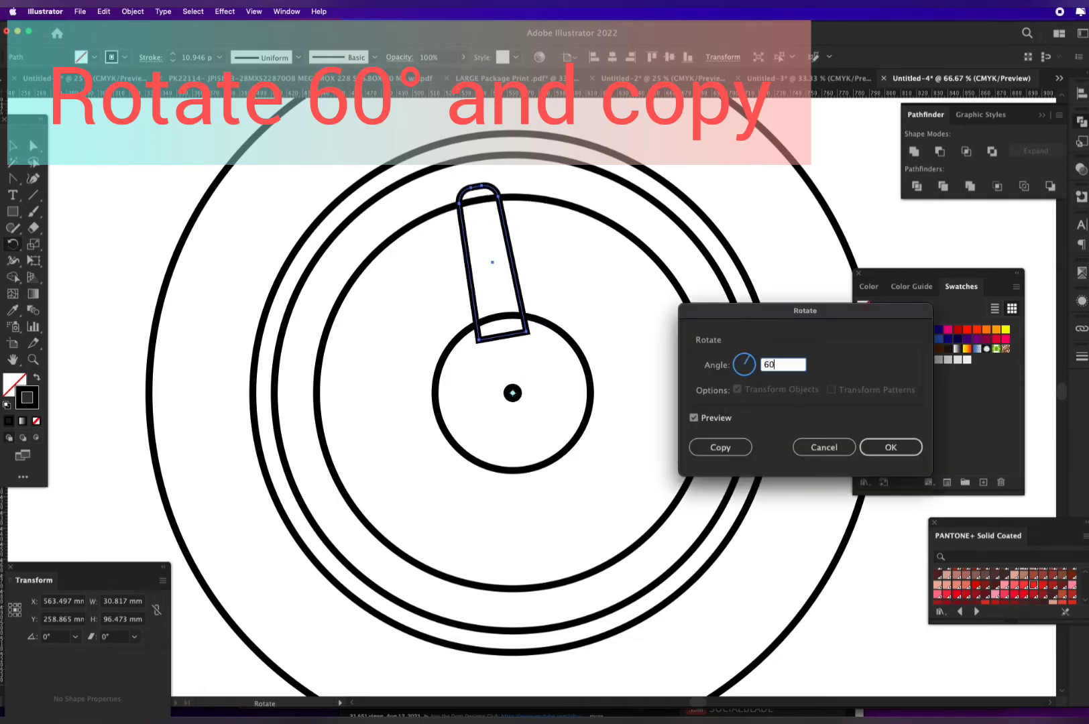
click(719, 446)
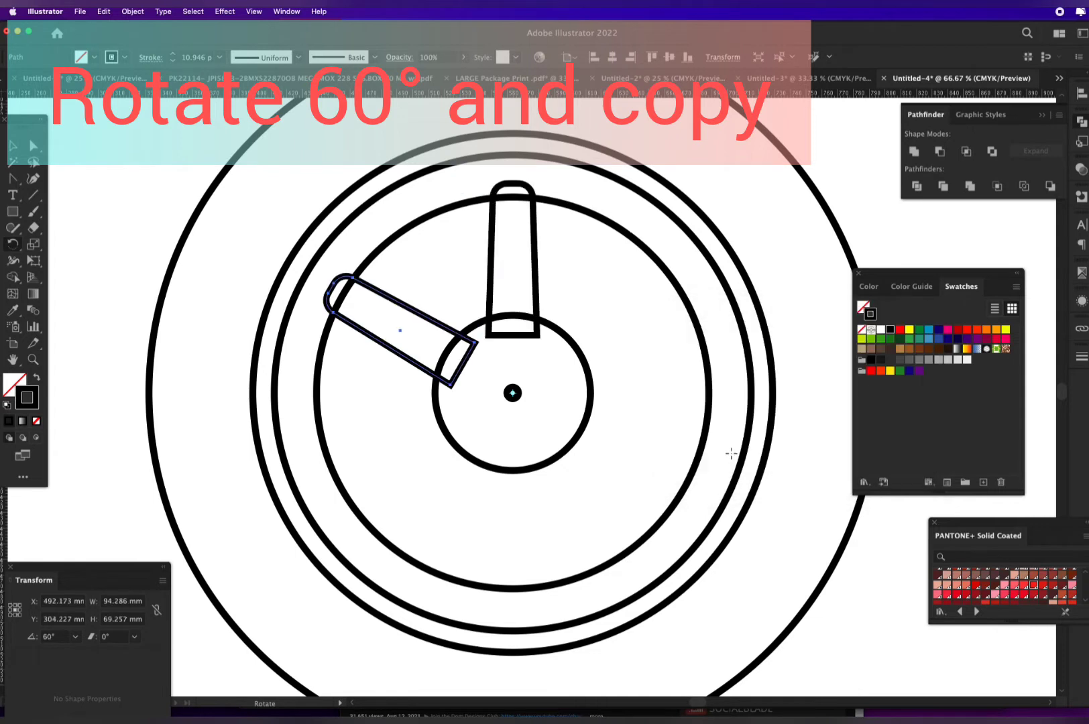
Repeat the rotated copy until six spokes are spaced evenly around the hub
key(super+d)
key(super+d)
key(super+d)
key(super+d)
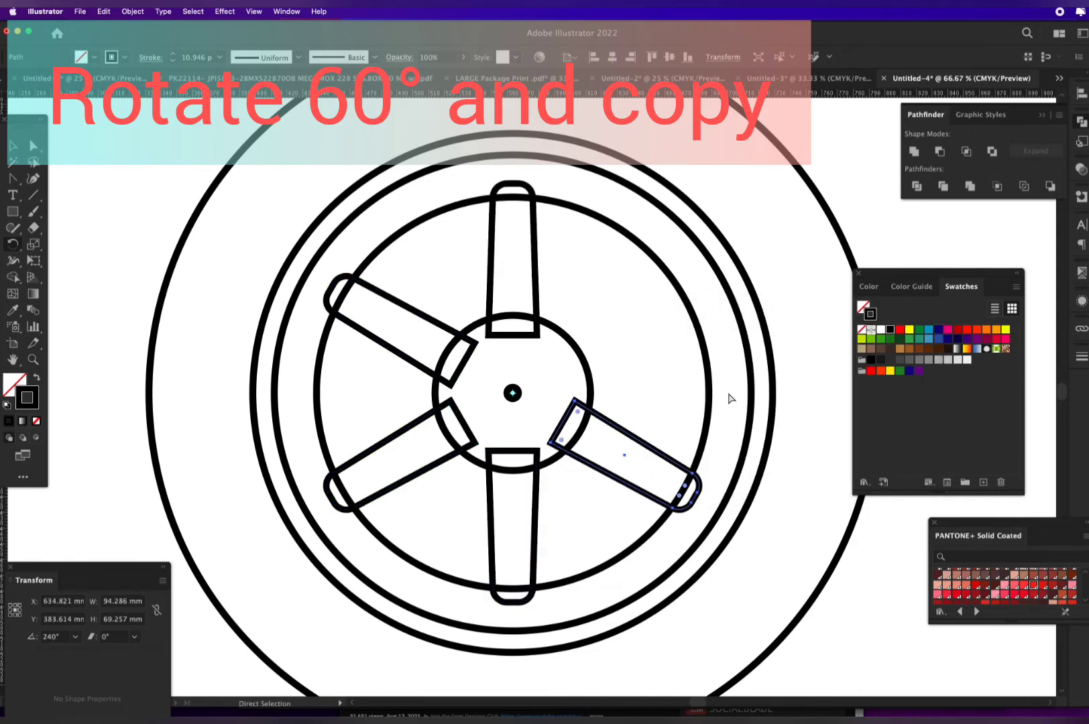
key(super+z)
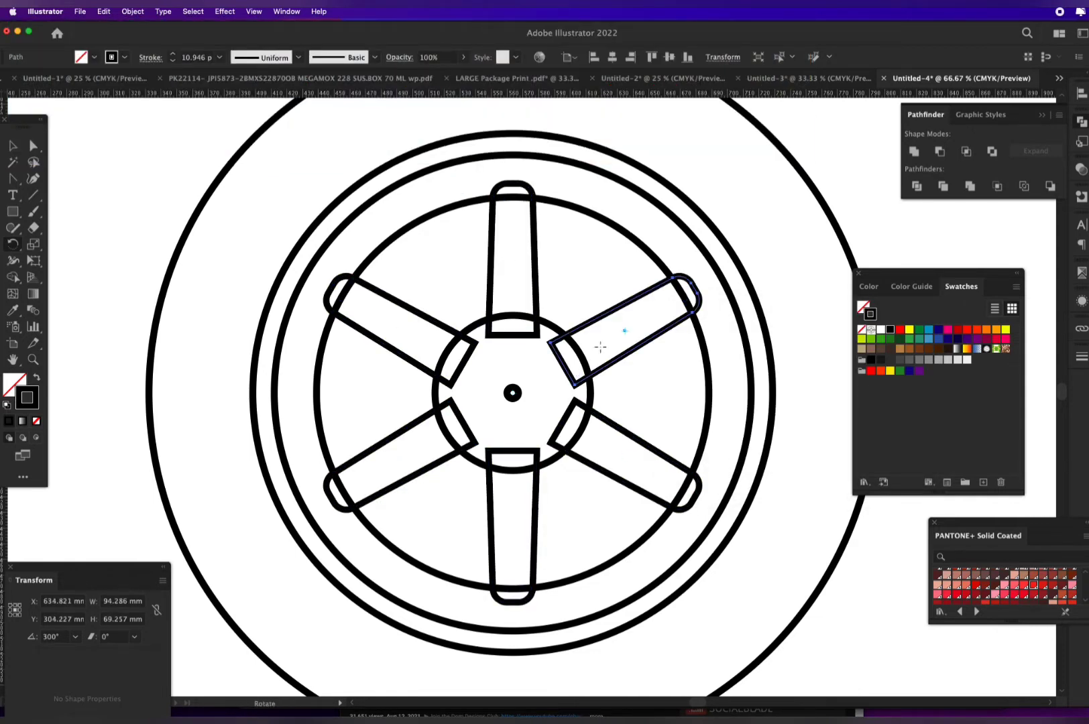
Unite all six spokes and the hub circle into a single spoke shape
key(a)
drag(464, 261, 614, 489)
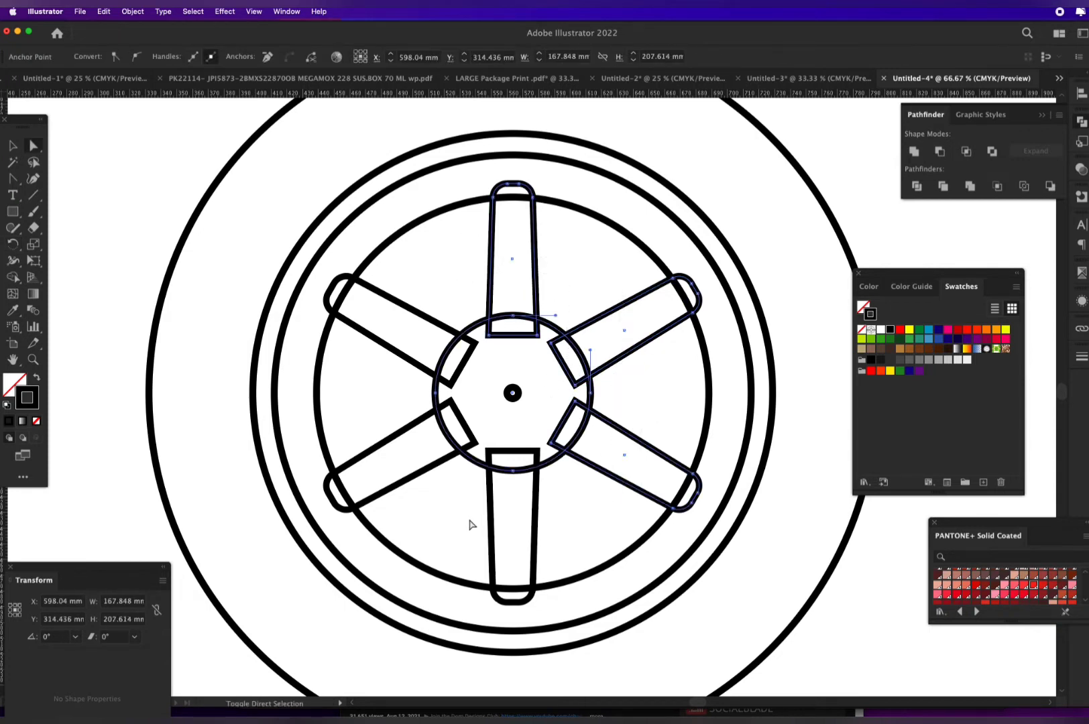
click(646, 374)
drag(589, 286, 617, 340)
drag(629, 408, 591, 513)
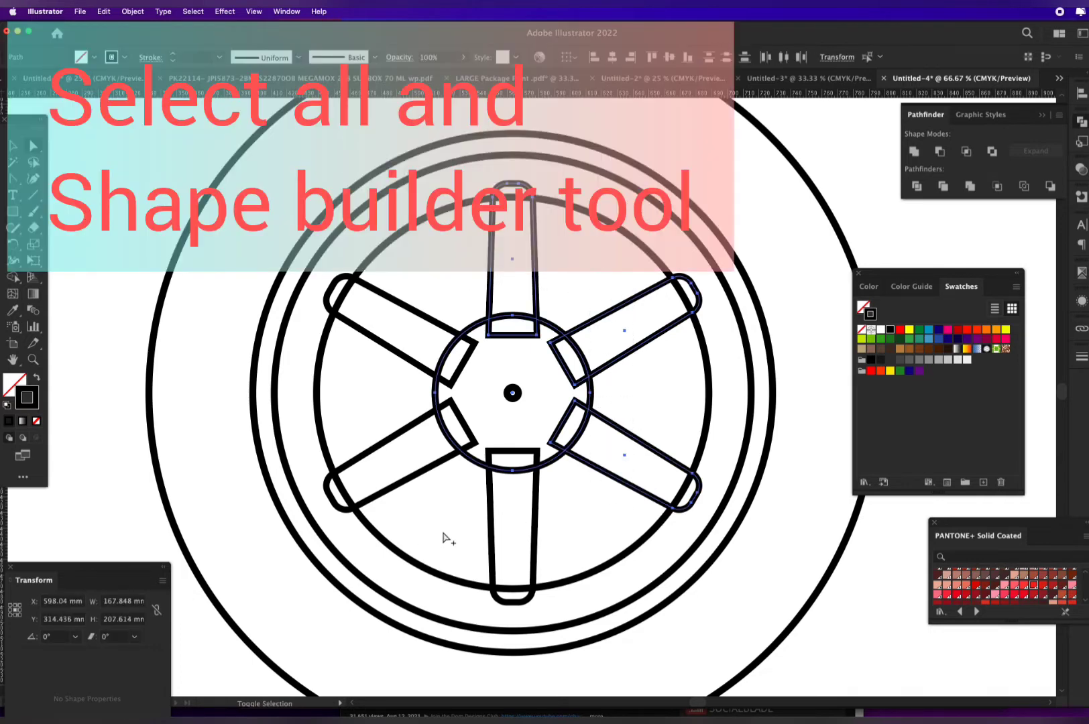
drag(462, 520, 549, 537)
drag(396, 452, 439, 493)
drag(432, 326, 392, 276)
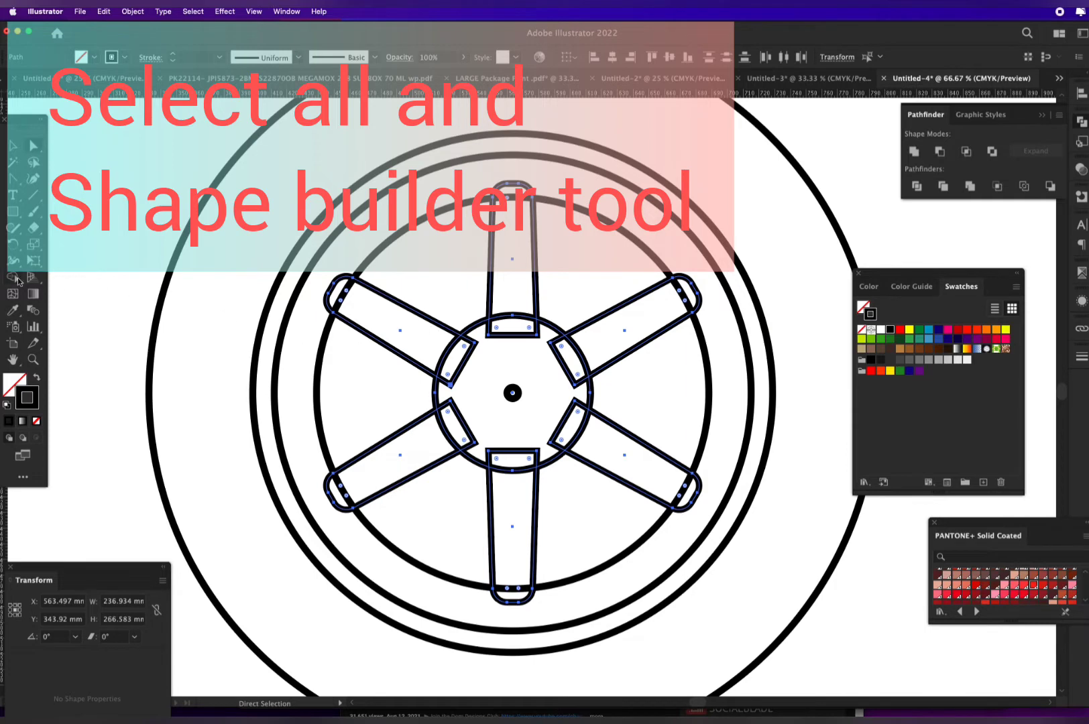
drag(17, 279, 94, 277)
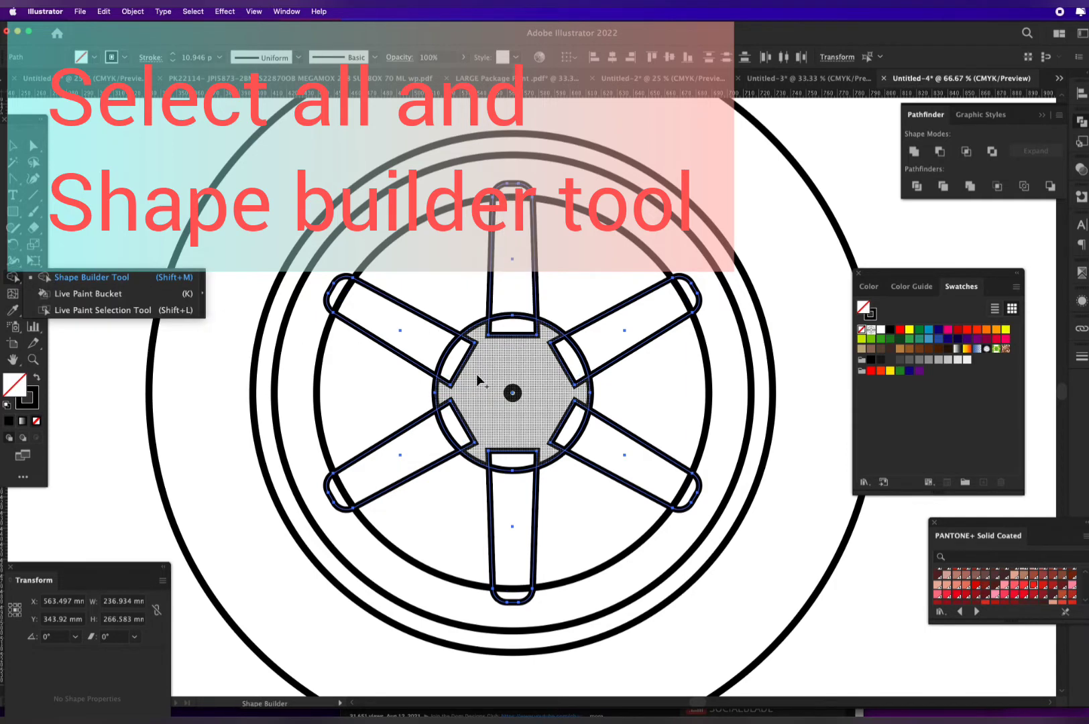
click(916, 155)
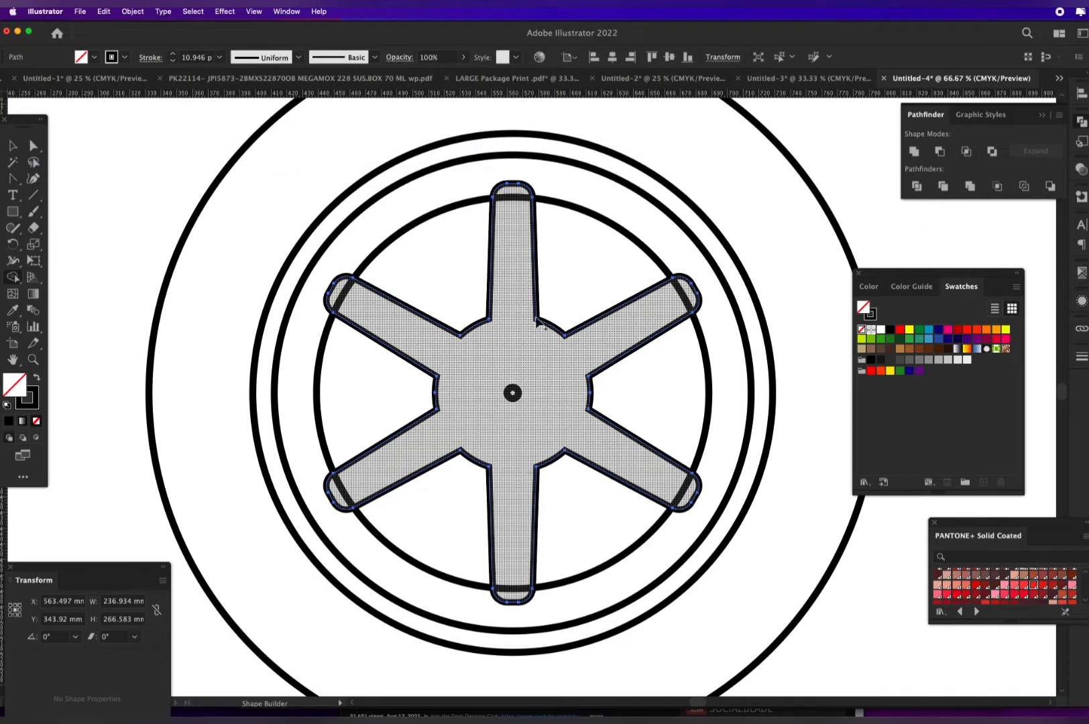
click(805, 78)
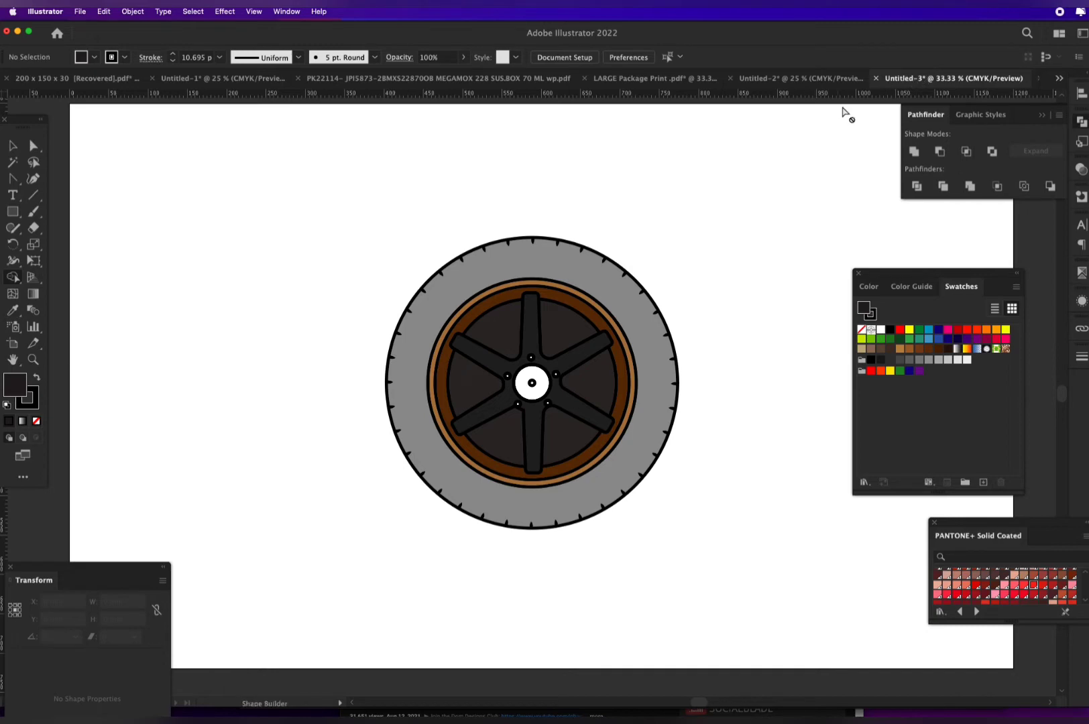
key(ctrl+Tab)
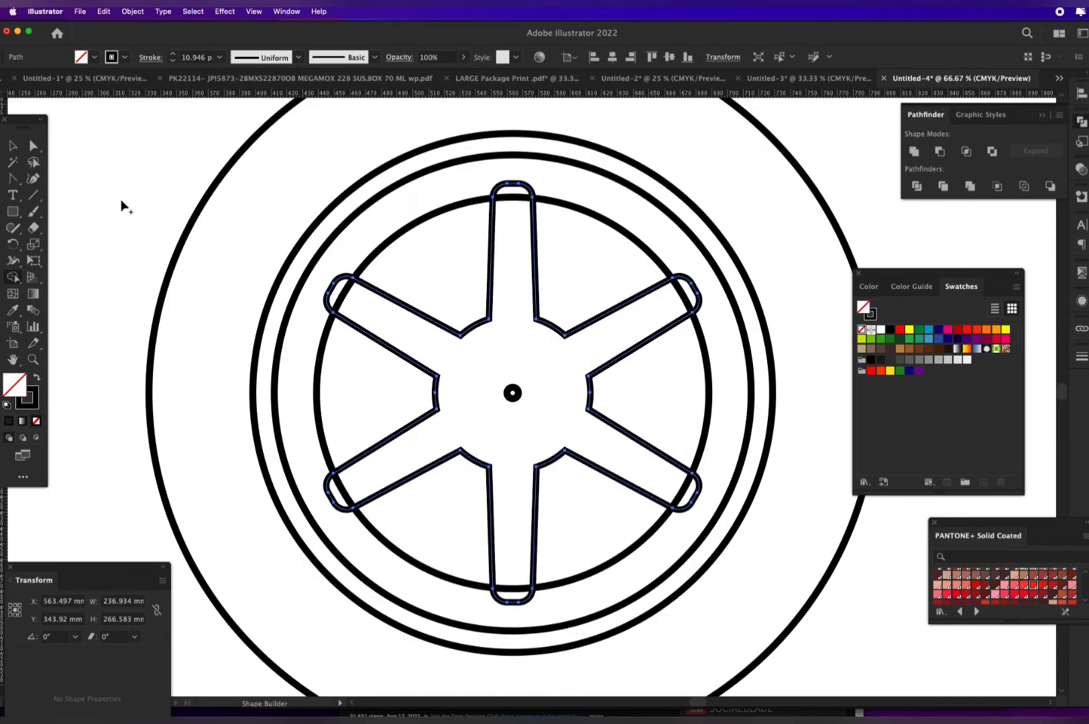
alt+click(517, 212)
key(super+z)
click(434, 221)
click(456, 256)
click(447, 236)
click(393, 184)
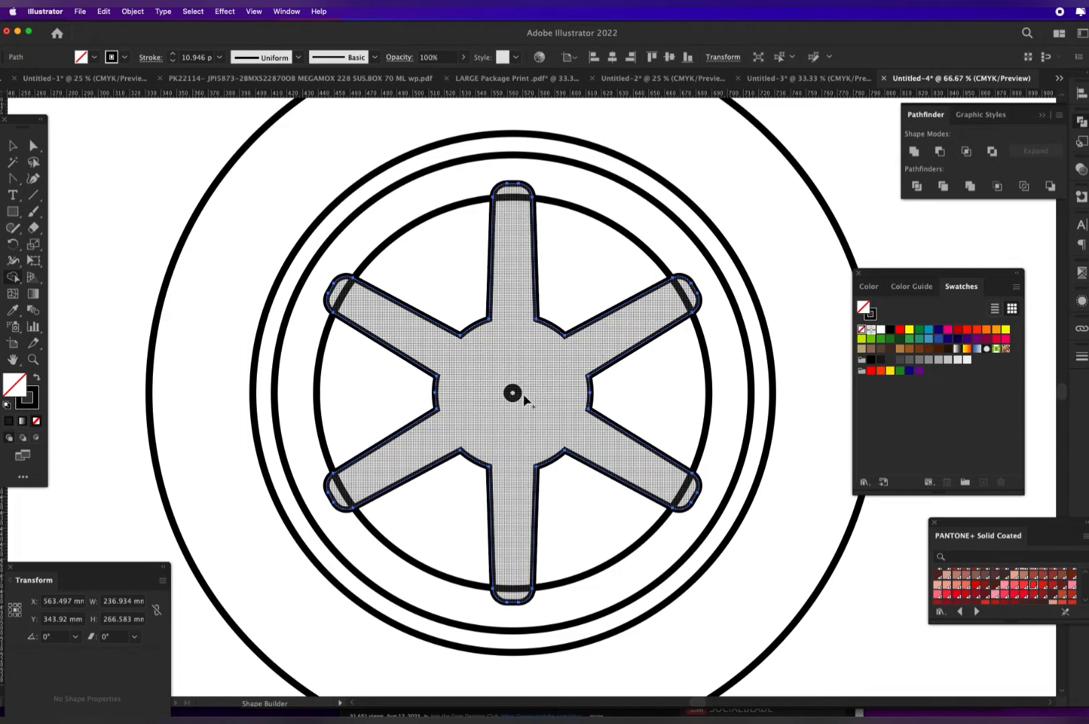
Merge each spoke's rounded tip into the spoke shape across the surrounding inner circle with the Shape Builder, and deselect everything
click(42, 148)
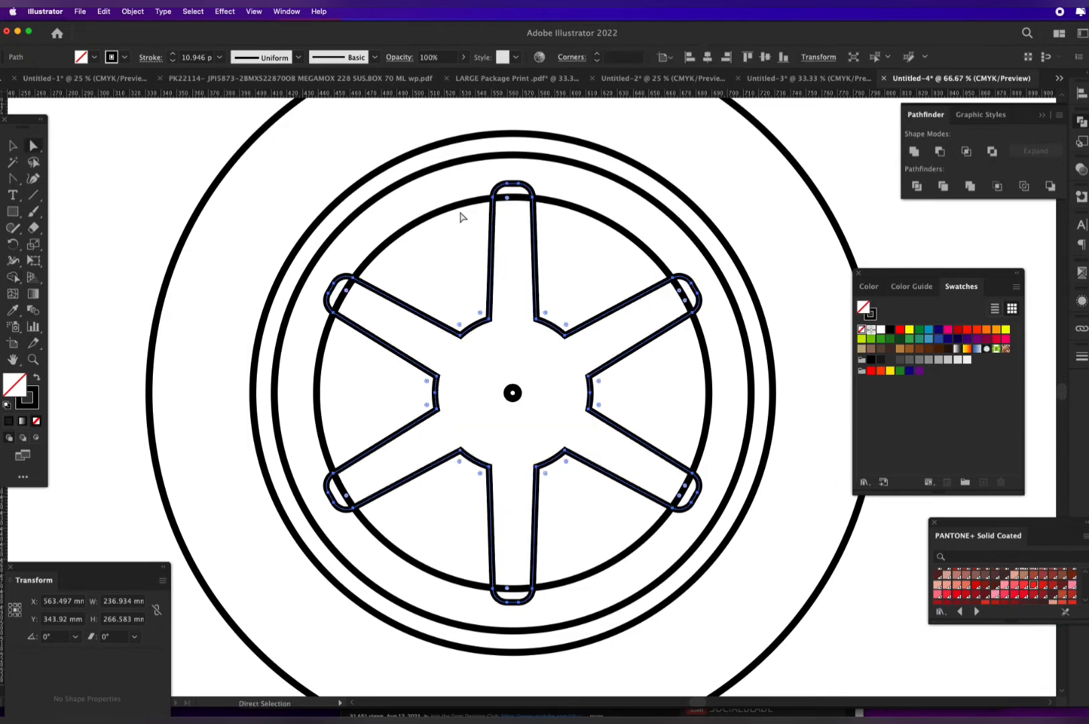
shift+click(420, 218)
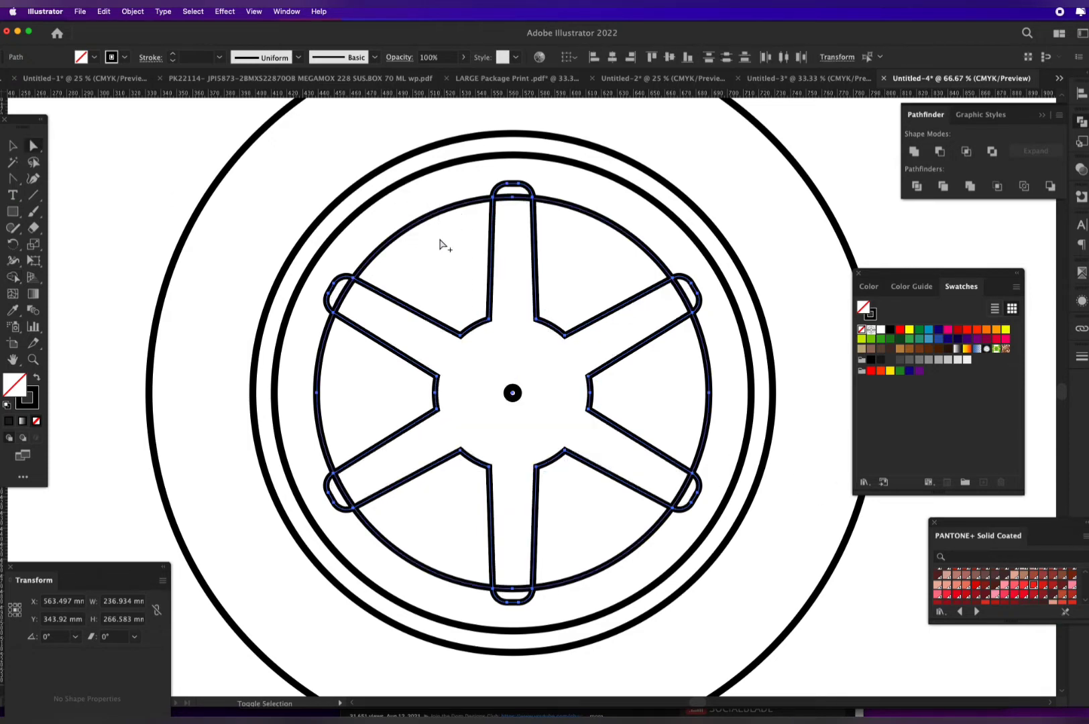
click(13, 276)
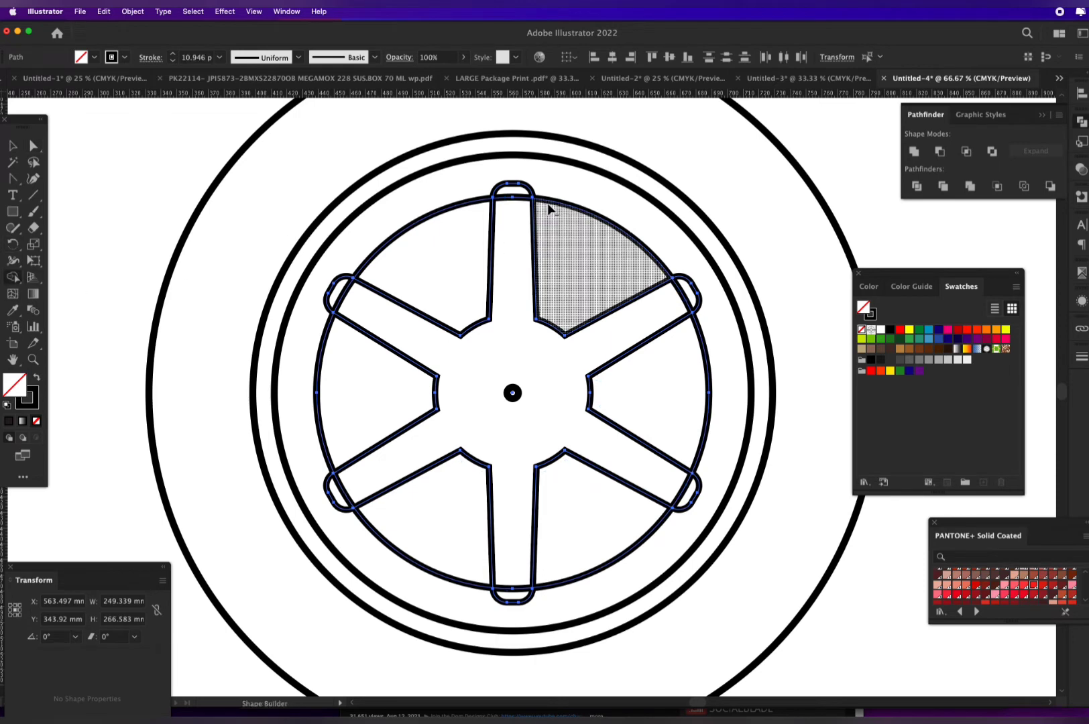
drag(403, 185, 512, 200)
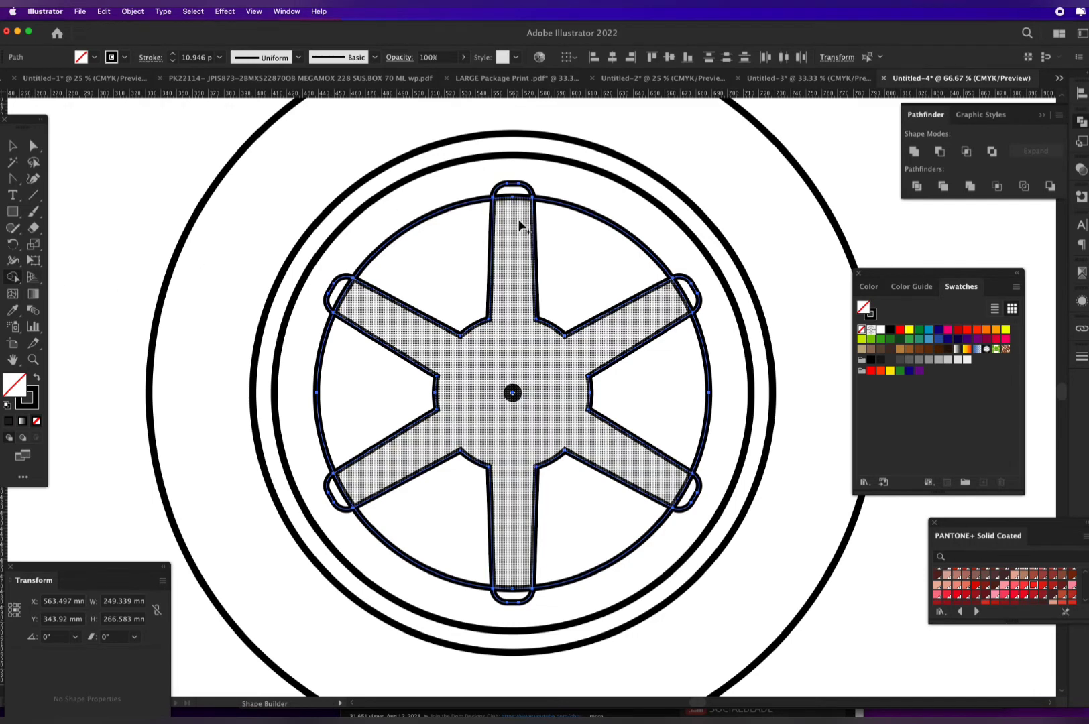
click(337, 292)
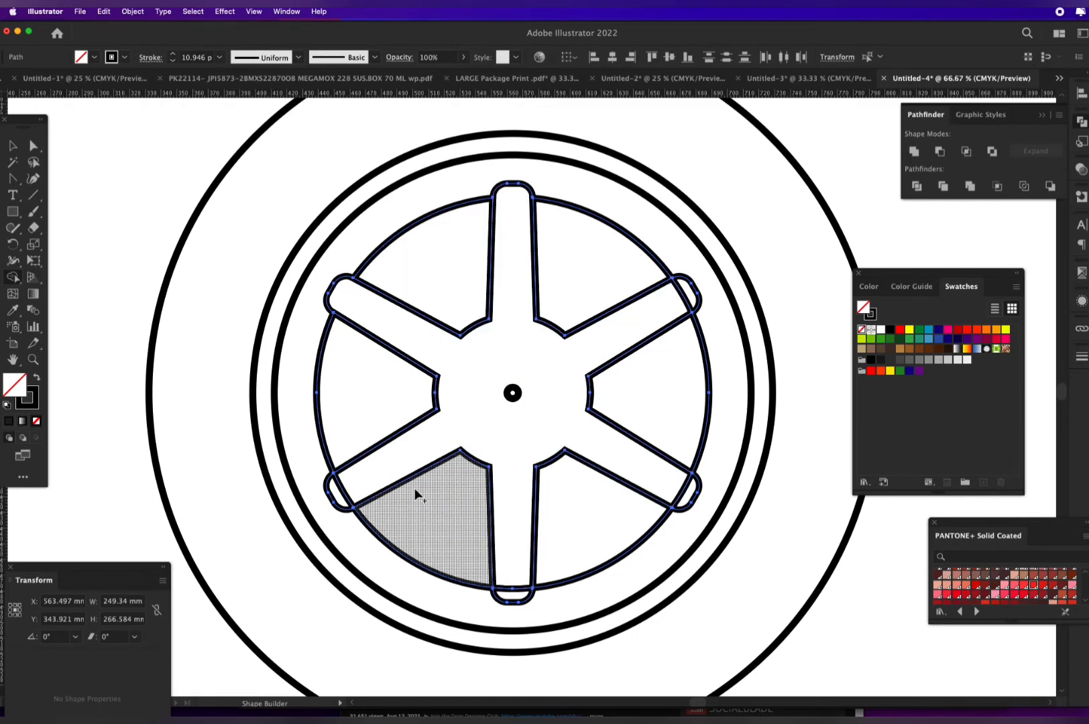
click(340, 493)
click(513, 586)
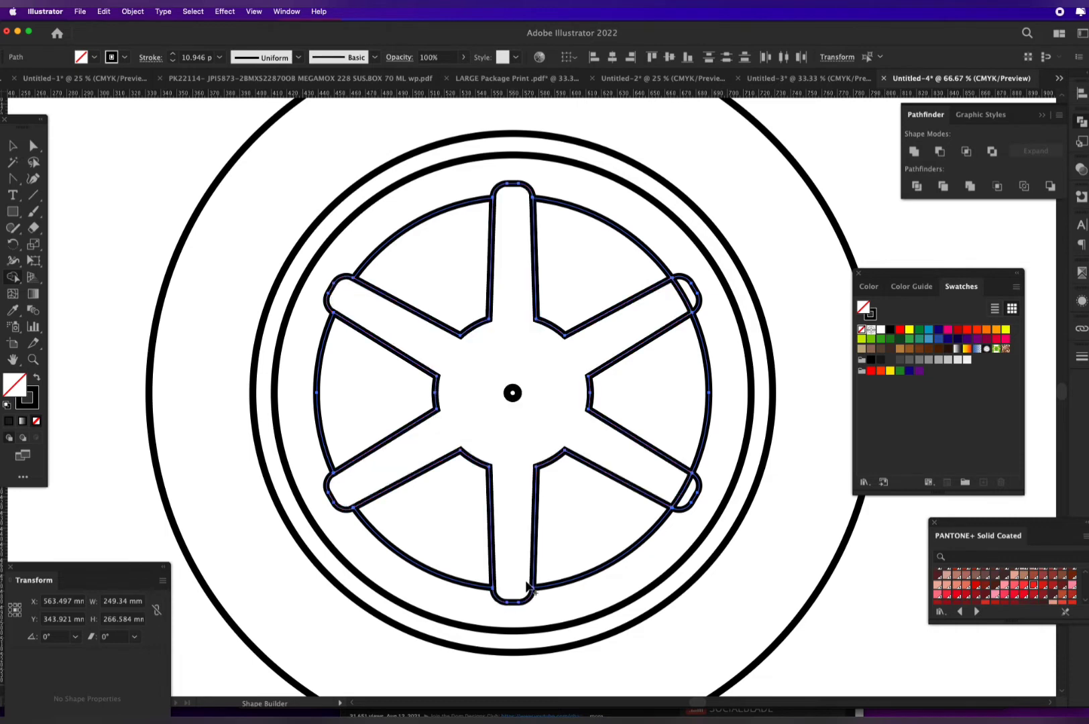
click(681, 486)
click(674, 310)
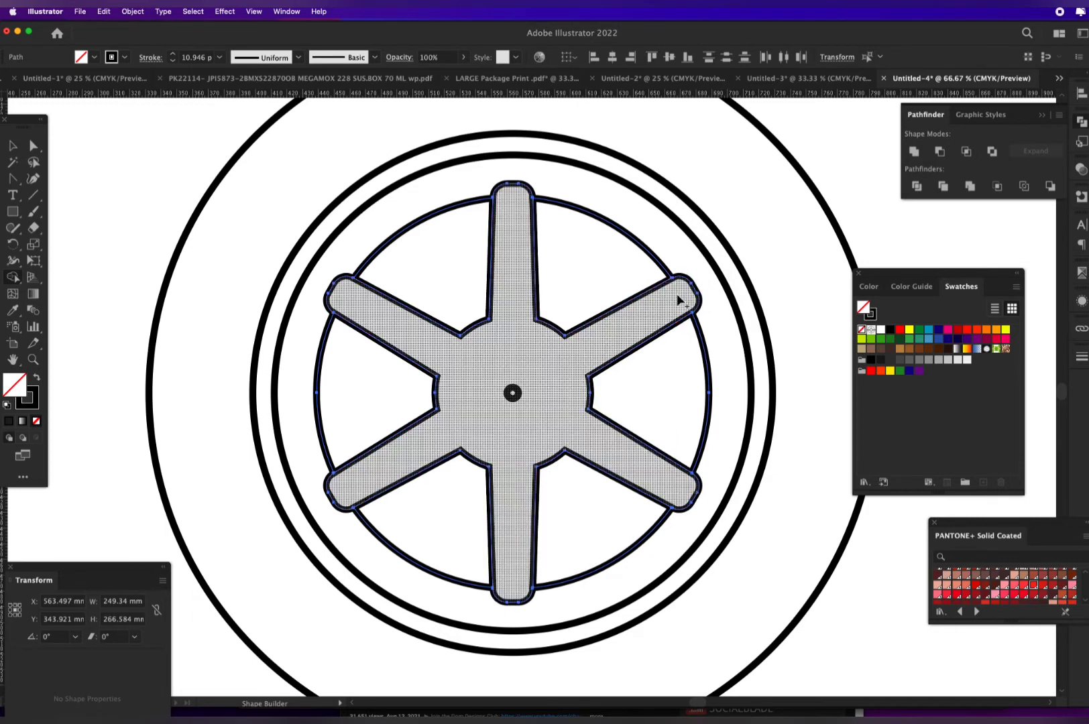
click(34, 146)
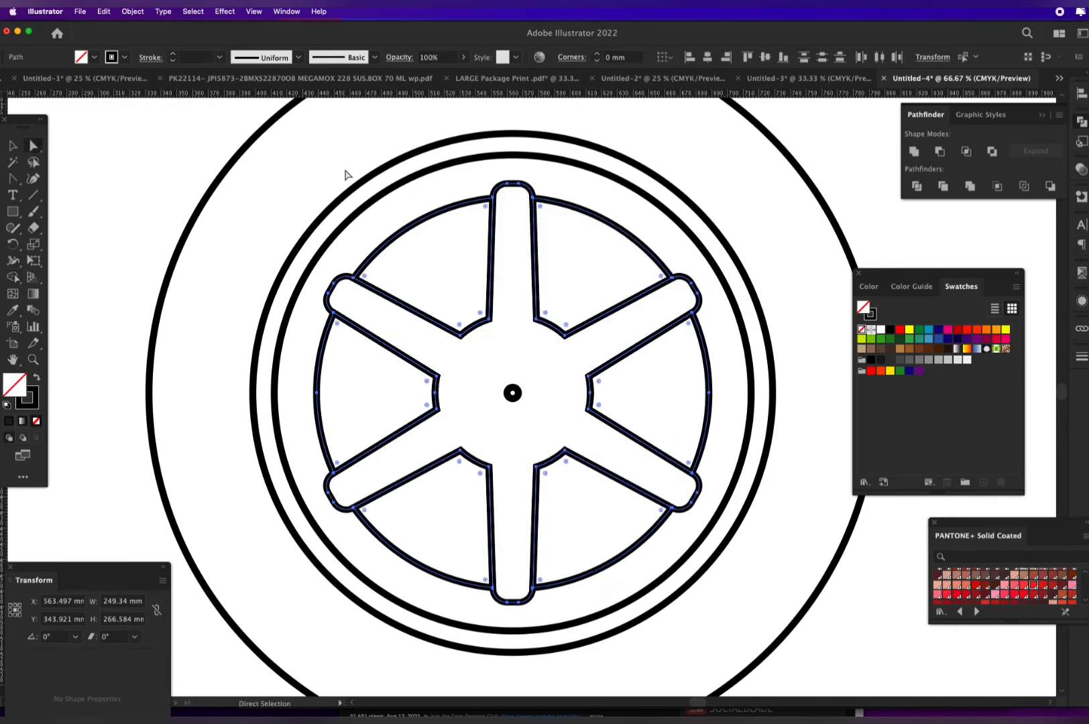
key(super+minus)
key(super+minus)
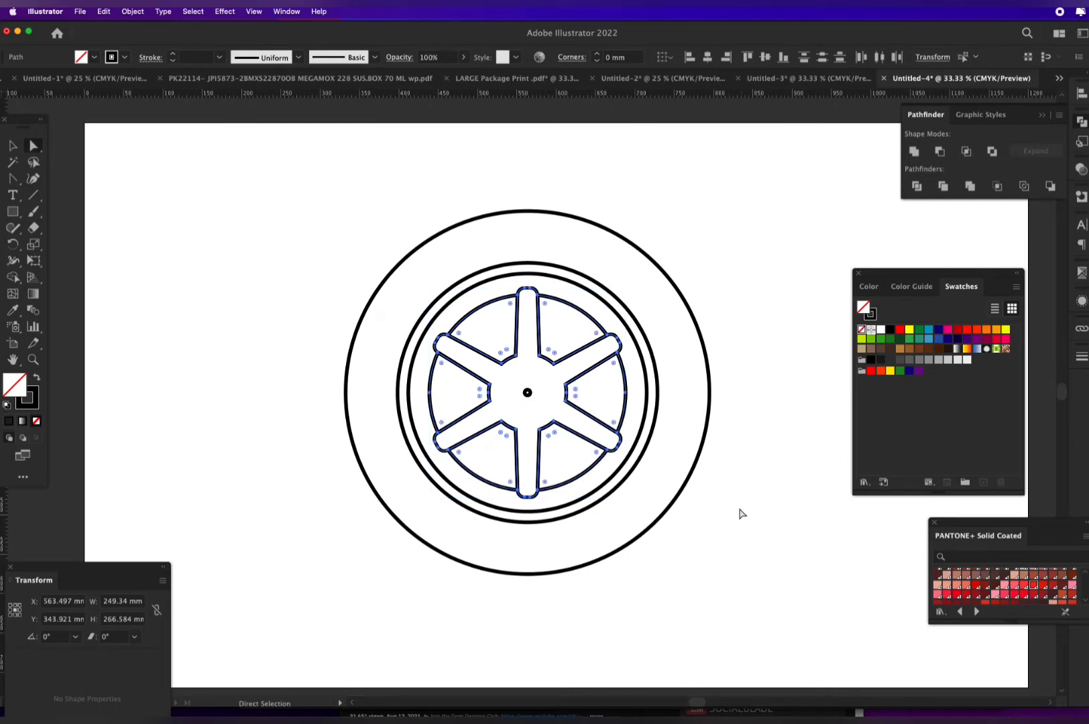
click(741, 513)
Try placing a copy of the centre dot about 41 mm above the wheel's centre, and undo it
key(super+plus)
key(super+plus)
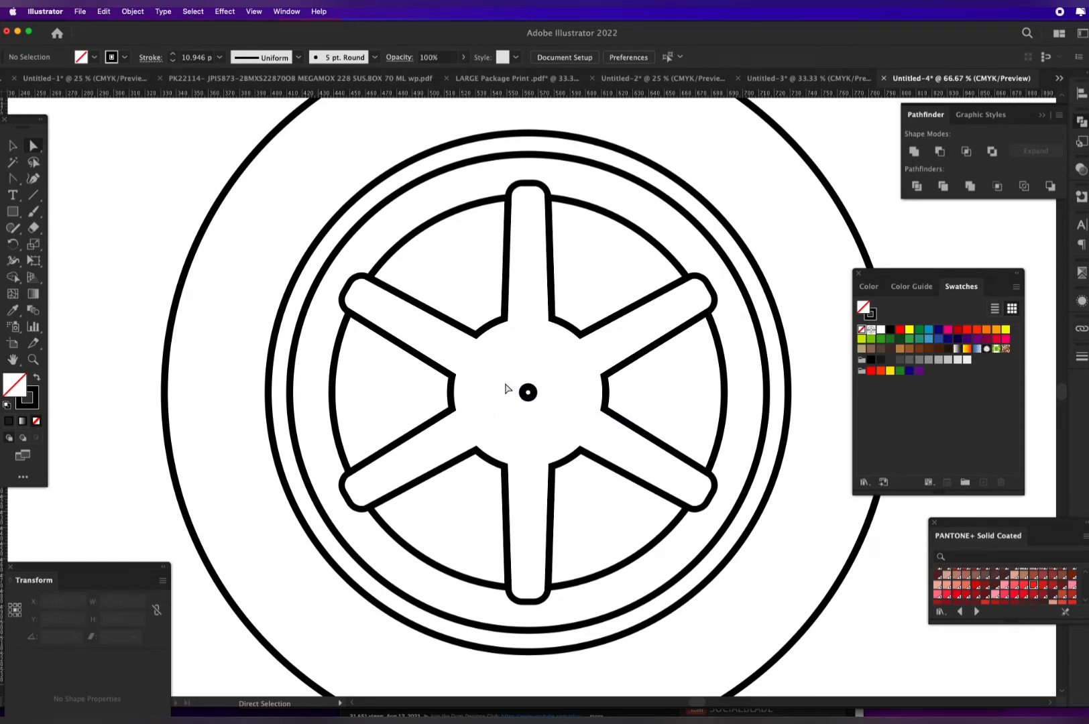
drag(548, 362, 529, 246)
key(super+plus)
key(super+plus)
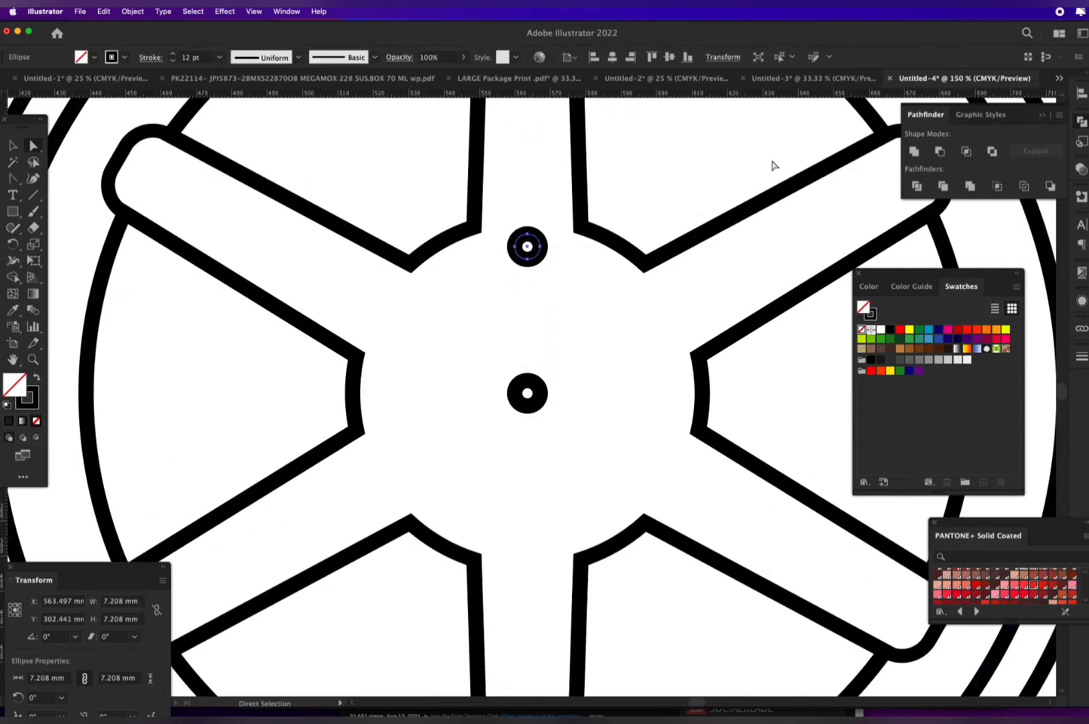
click(781, 78)
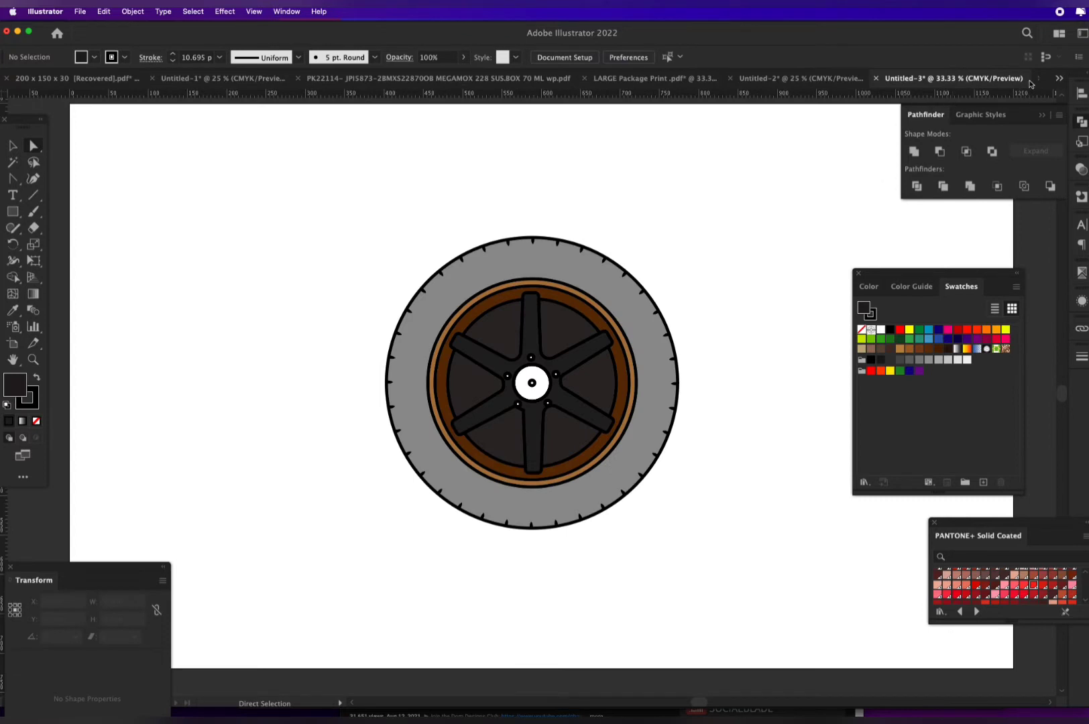
key(super)
key(super+grave)
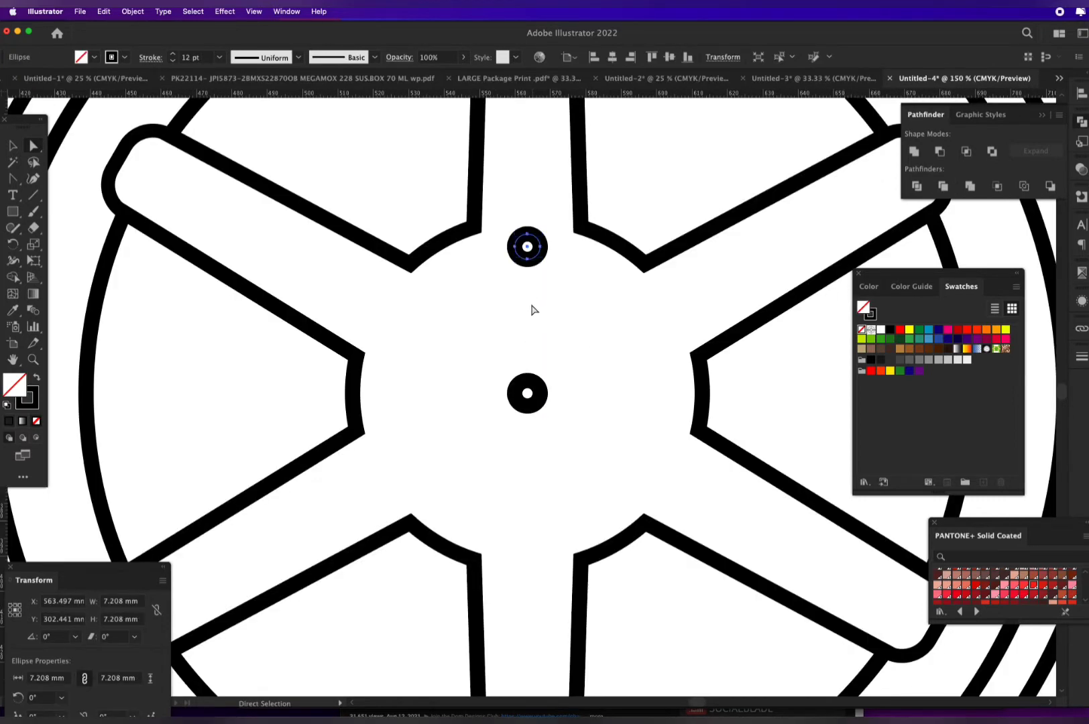
key(super+z)
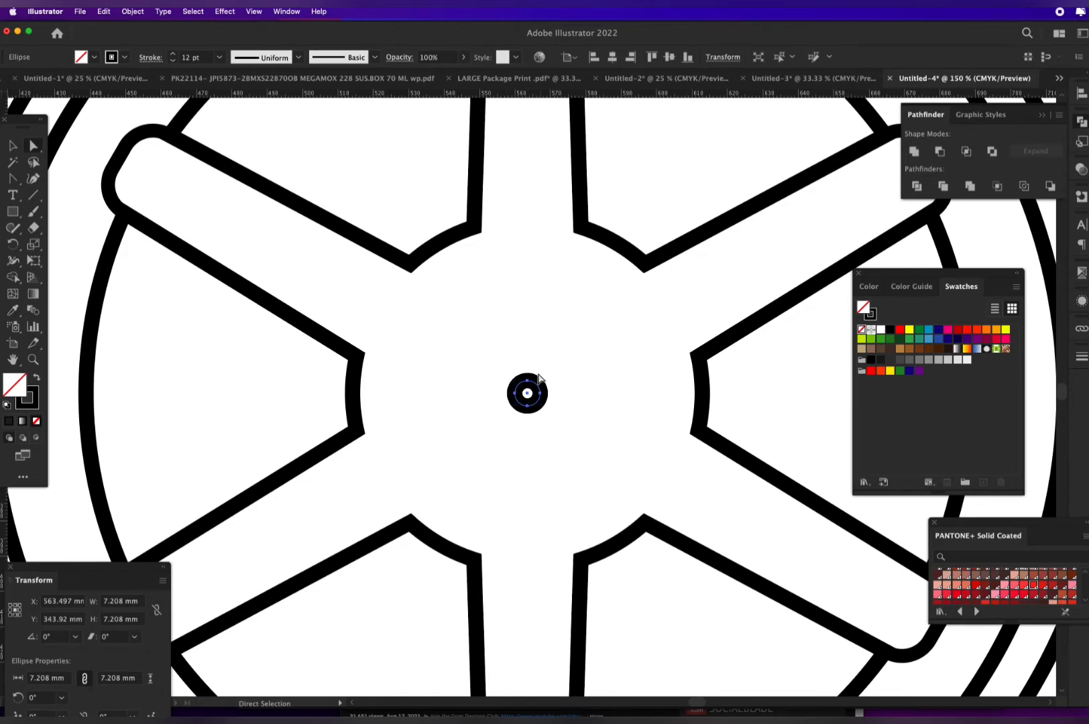
key(super+grave)
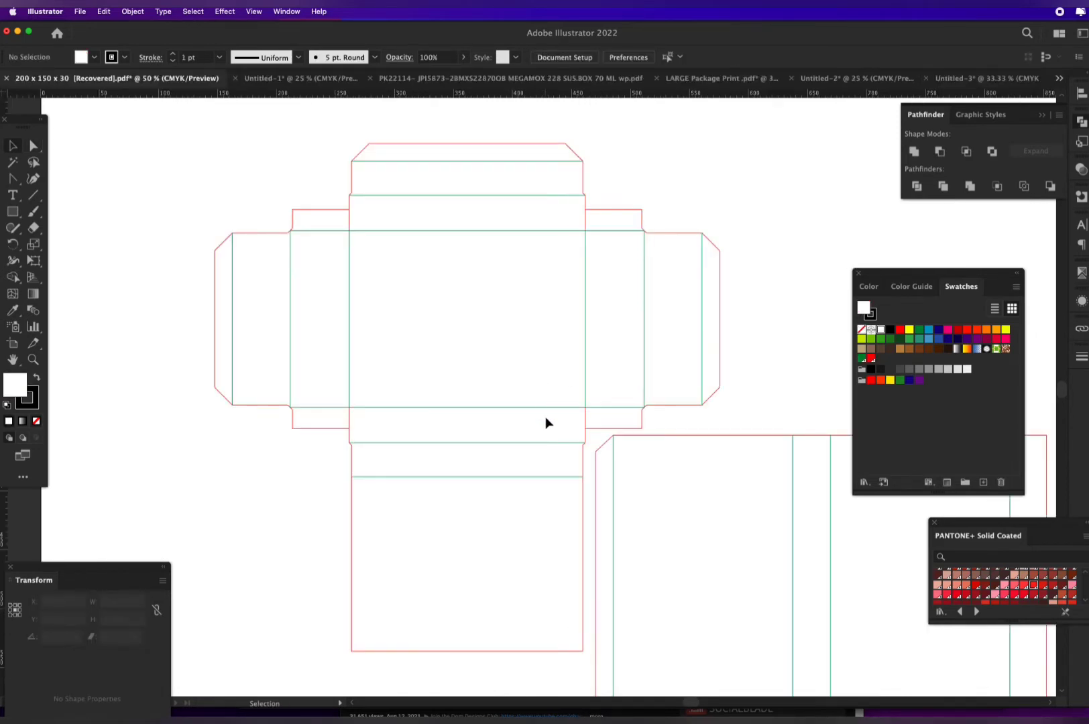
key(super+grave)
key(super+grave)
key(super+grave)
key(super+grave)
key(super+grave)
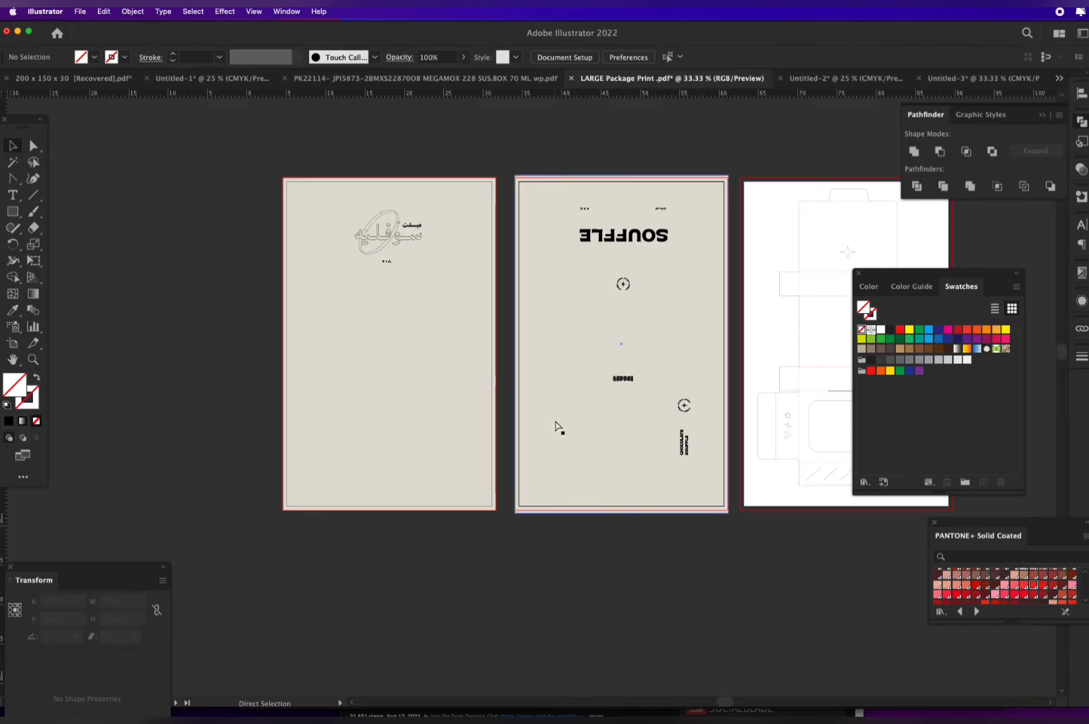
key(super+grave)
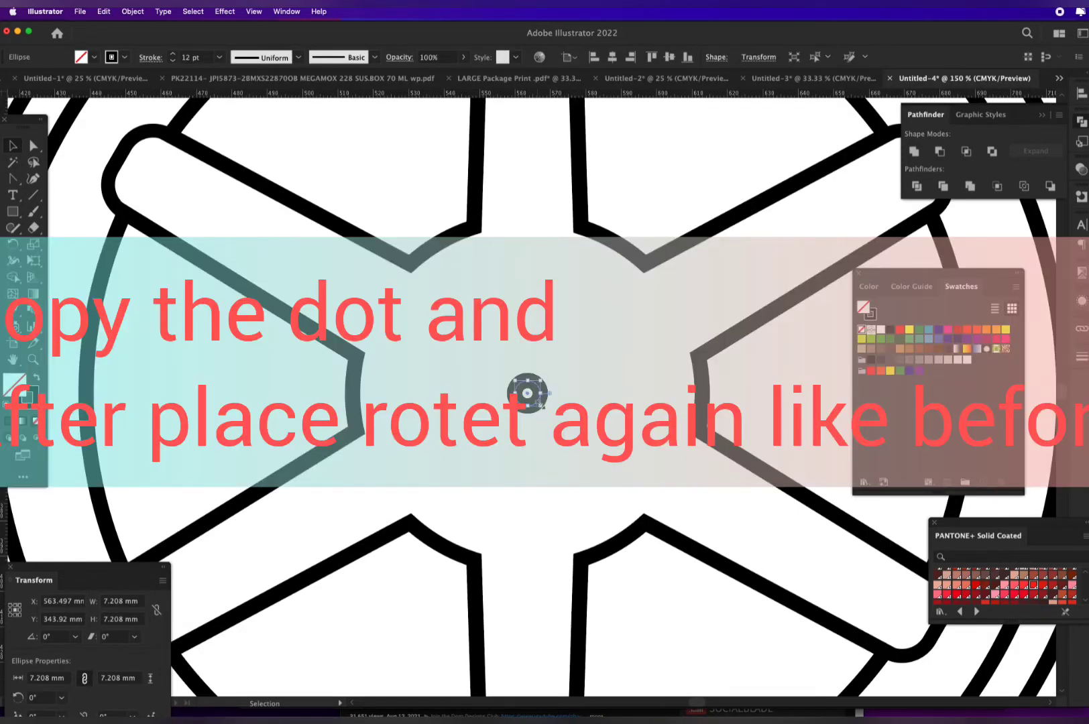
Enlarge a concentric copy of the centre dot to about 45 mm across and set its stroke to 12 pt
key(a)
key(v)
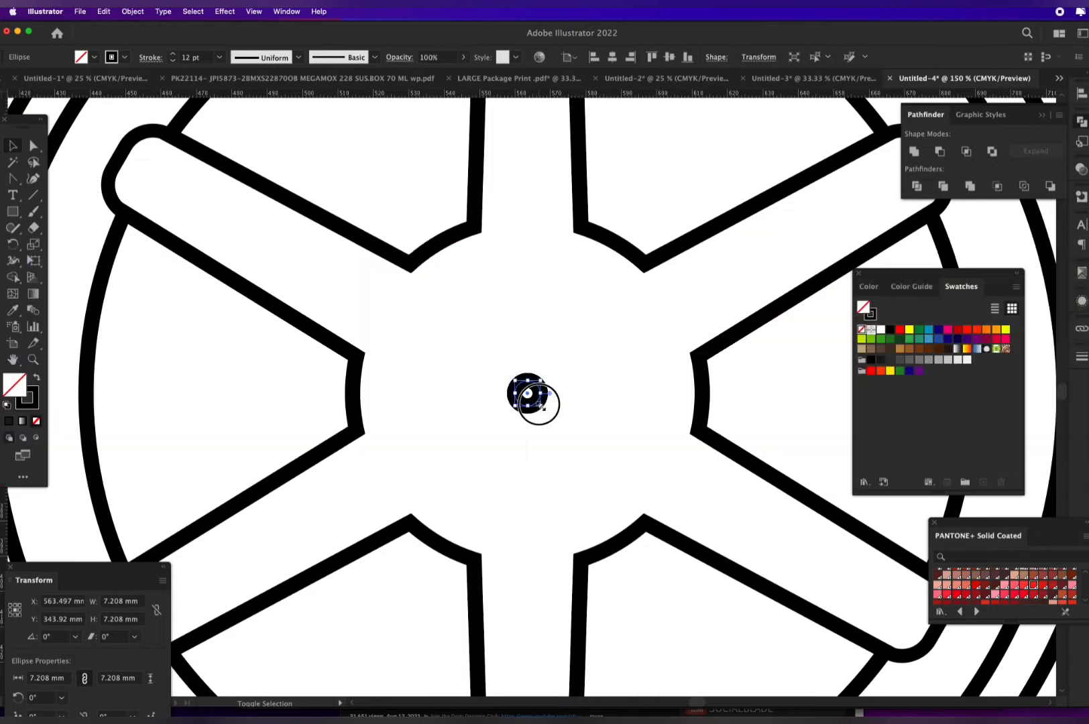
drag(540, 405, 653, 473)
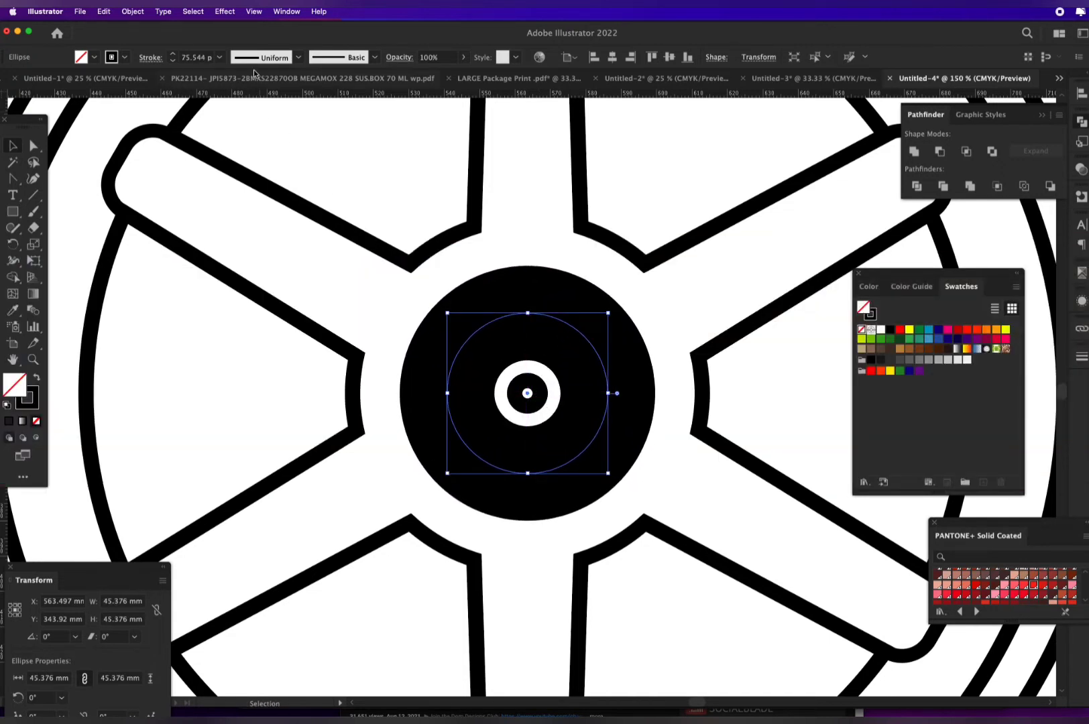
click(220, 57)
click(243, 267)
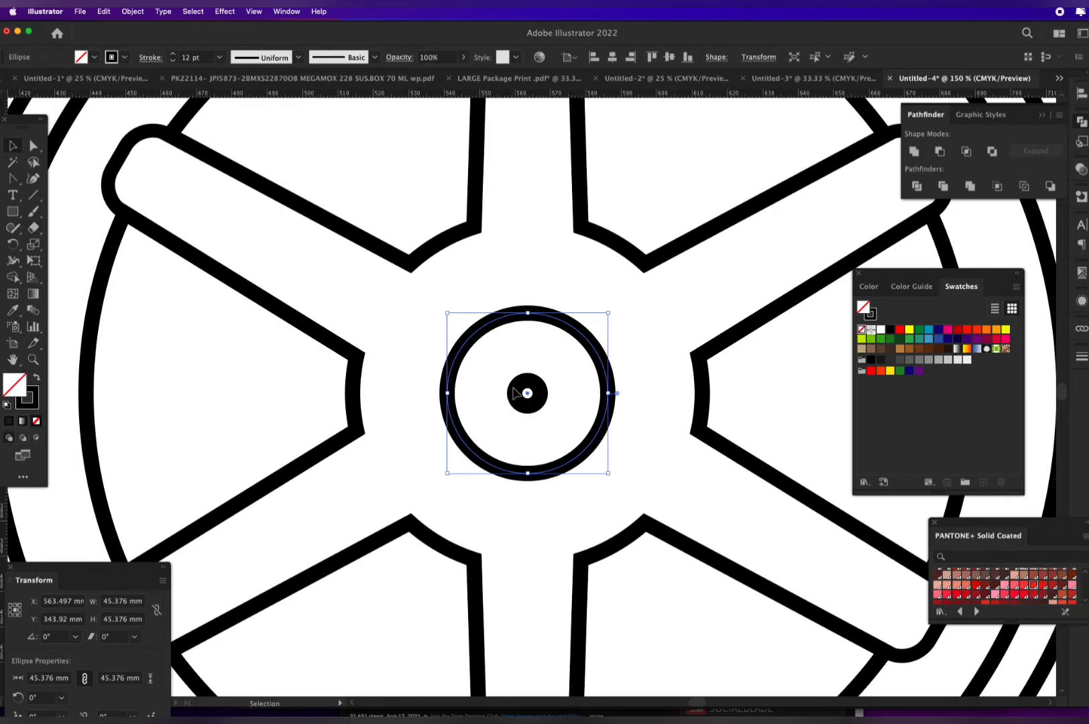
Place a copy of the centre dot about 36 mm above the wheel's centre and give it a red Pantone fill and stroke
drag(528, 410, 527, 282)
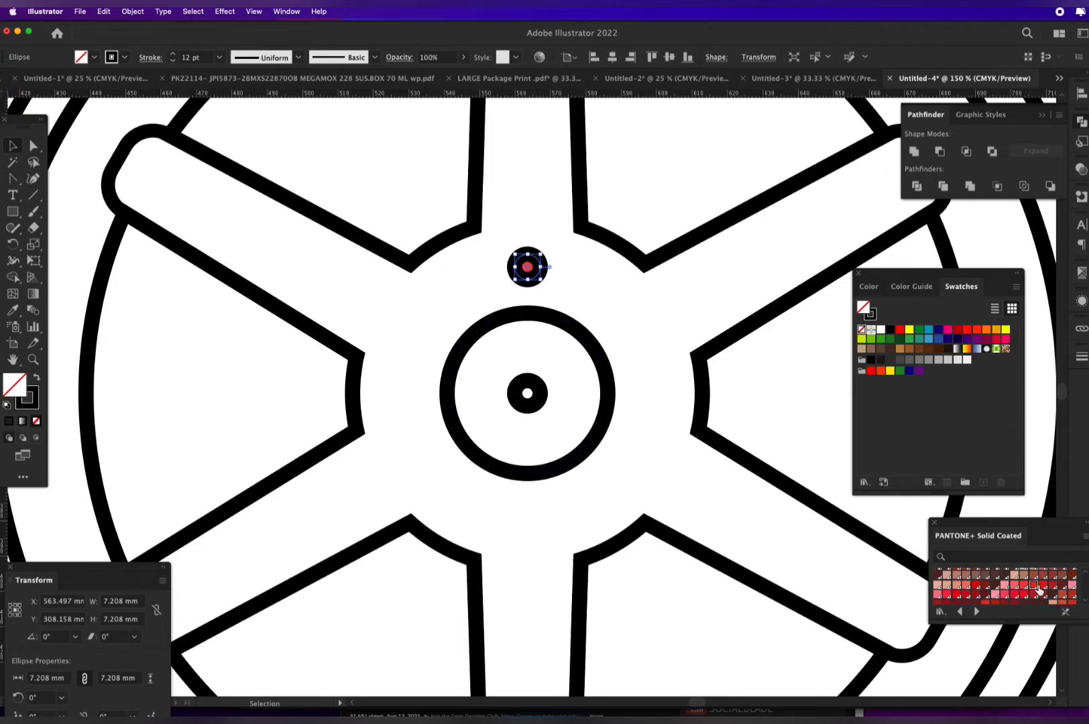
click(1038, 588)
click(871, 316)
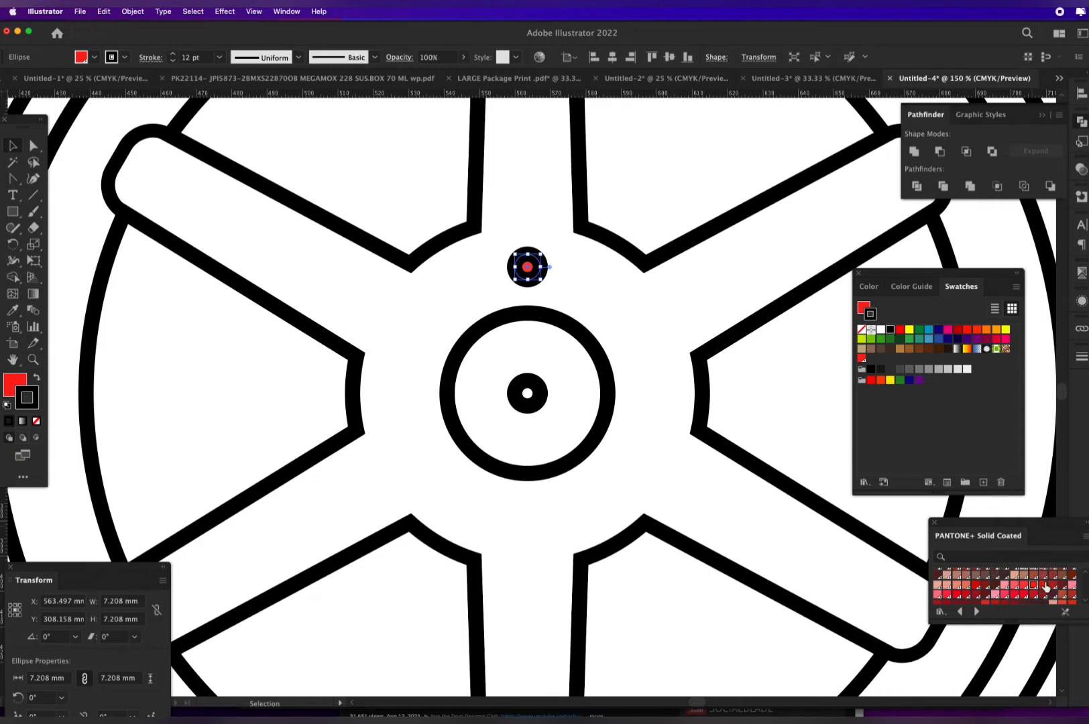
click(1044, 586)
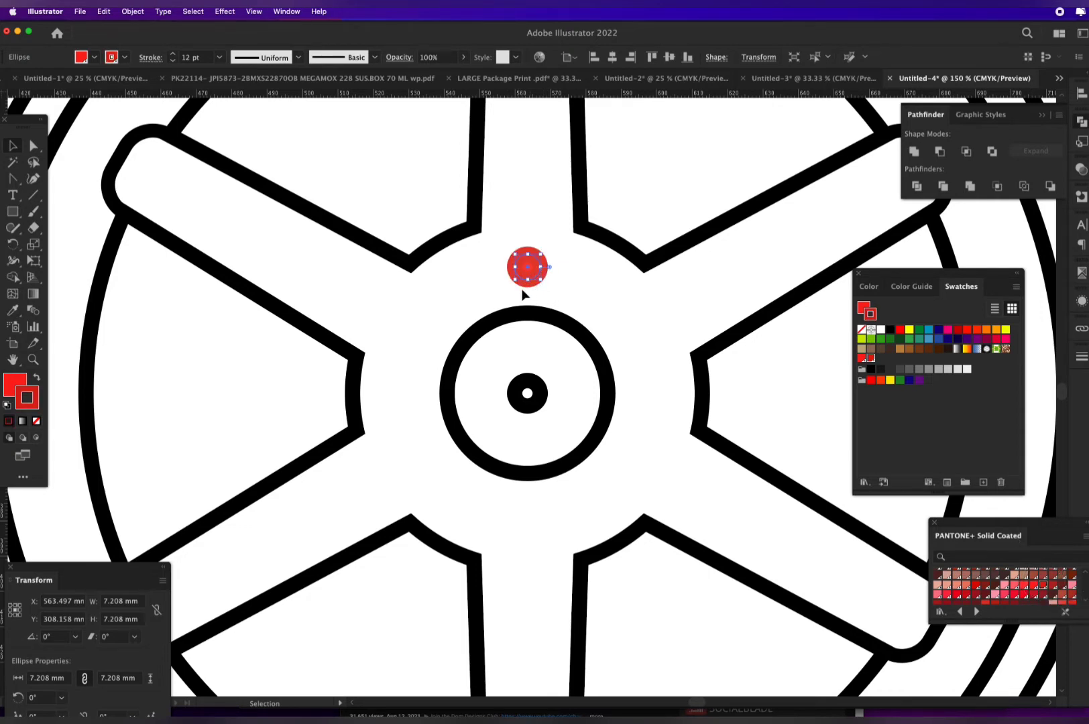
Copy the red dot around the wheel's centre at 60° intervals to form a ring of six dots
key(r)
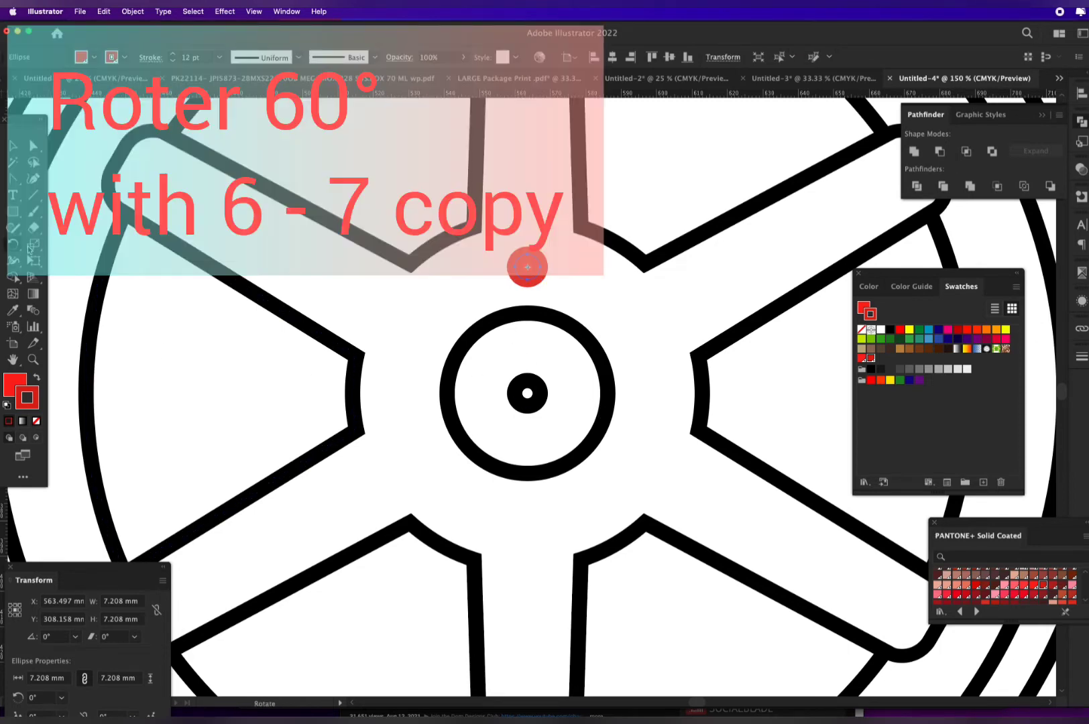
click(527, 393)
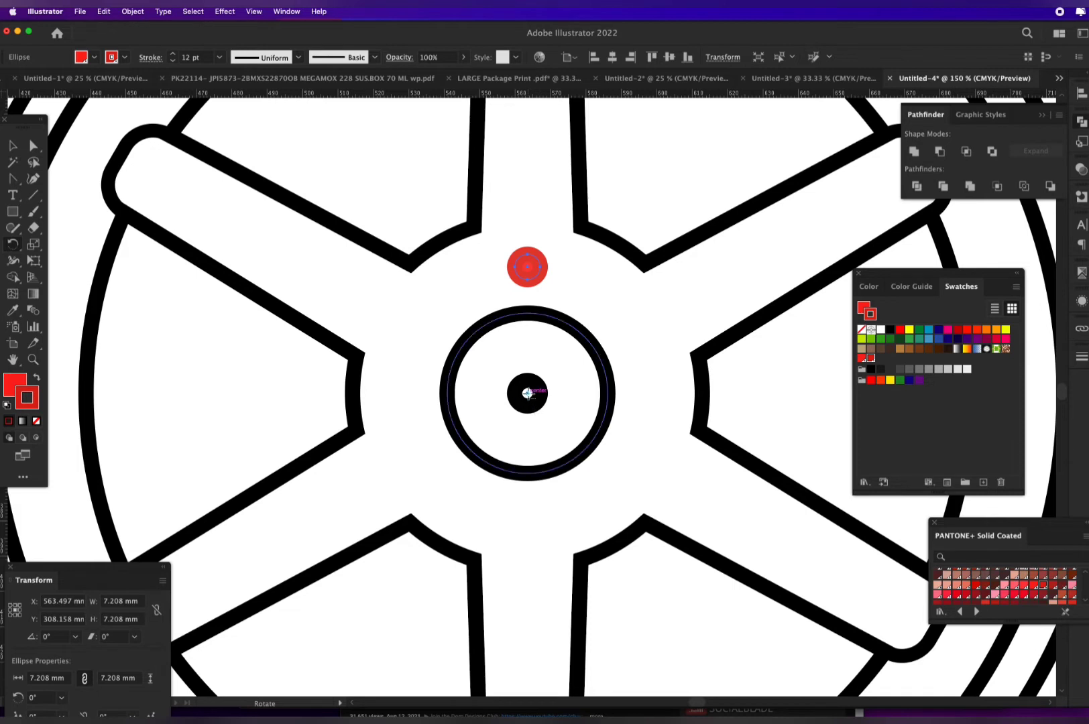
alt+click(527, 392)
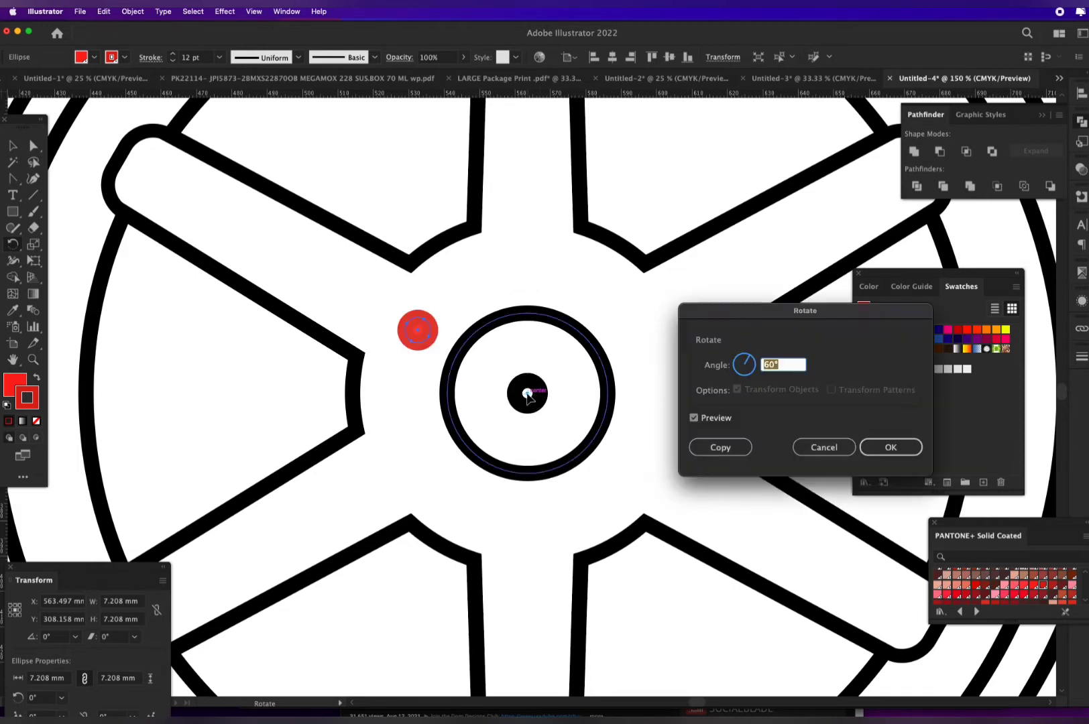
click(719, 448)
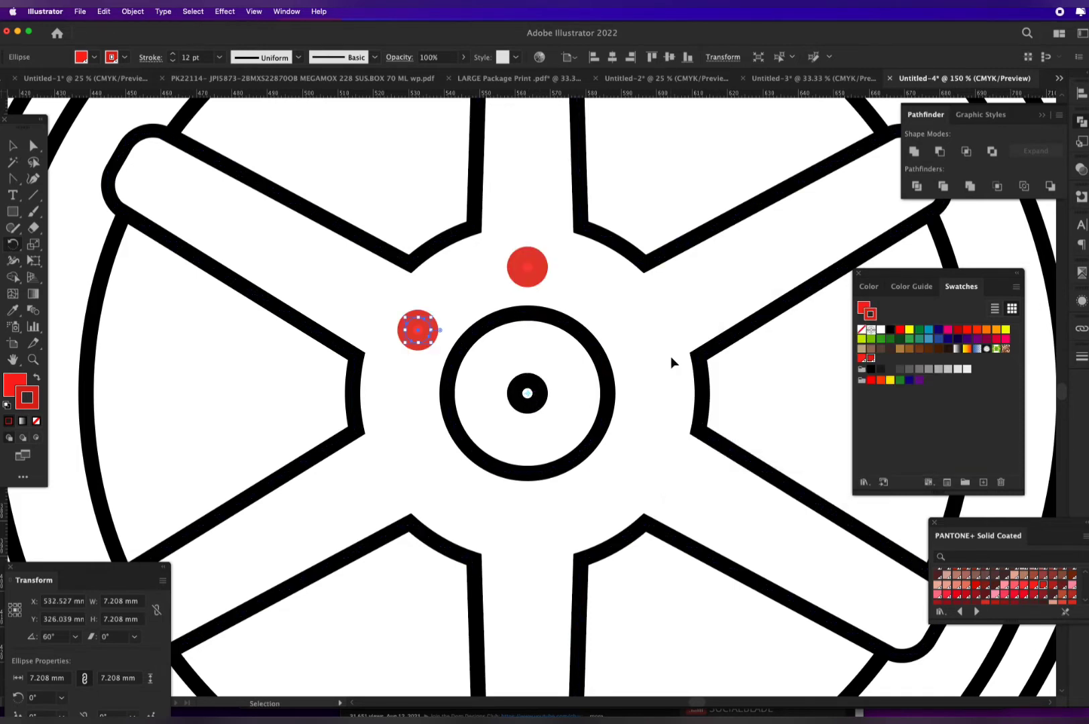
key(super+d)
key(super+d)
key(super+d)
key(super+d)
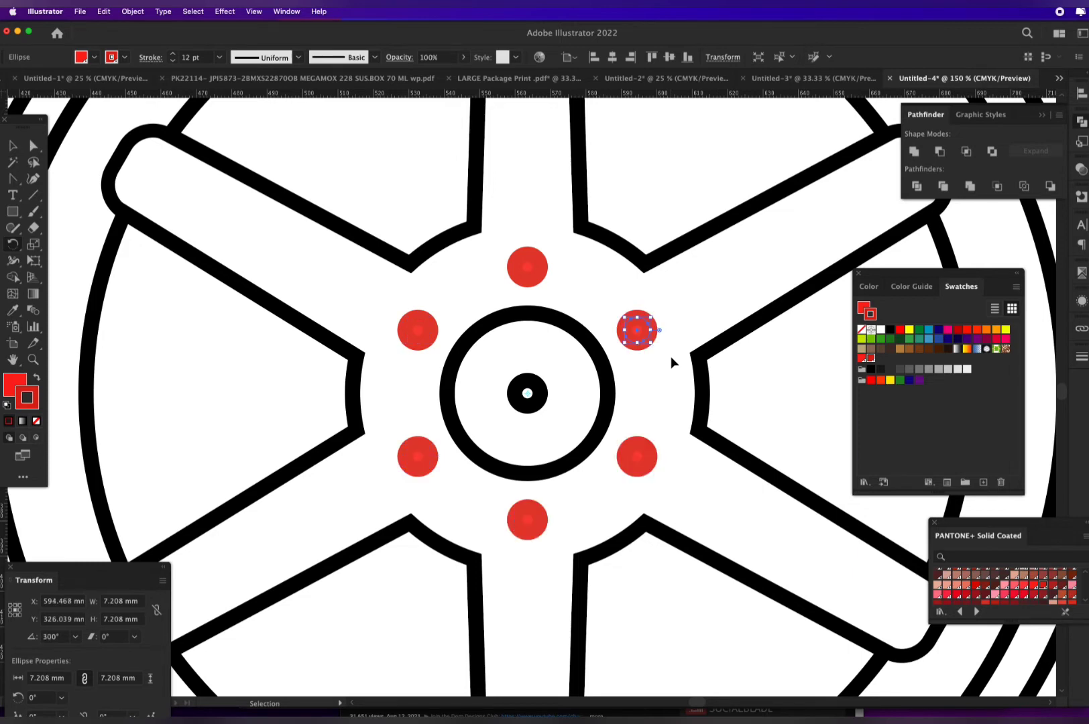
Select the whole wheel and turn the tyre band and the two rim rings inside it into separate shapes with the Shape Builder
key(super+minus)
key(super+minus)
key(super+minus)
key(super+minus)
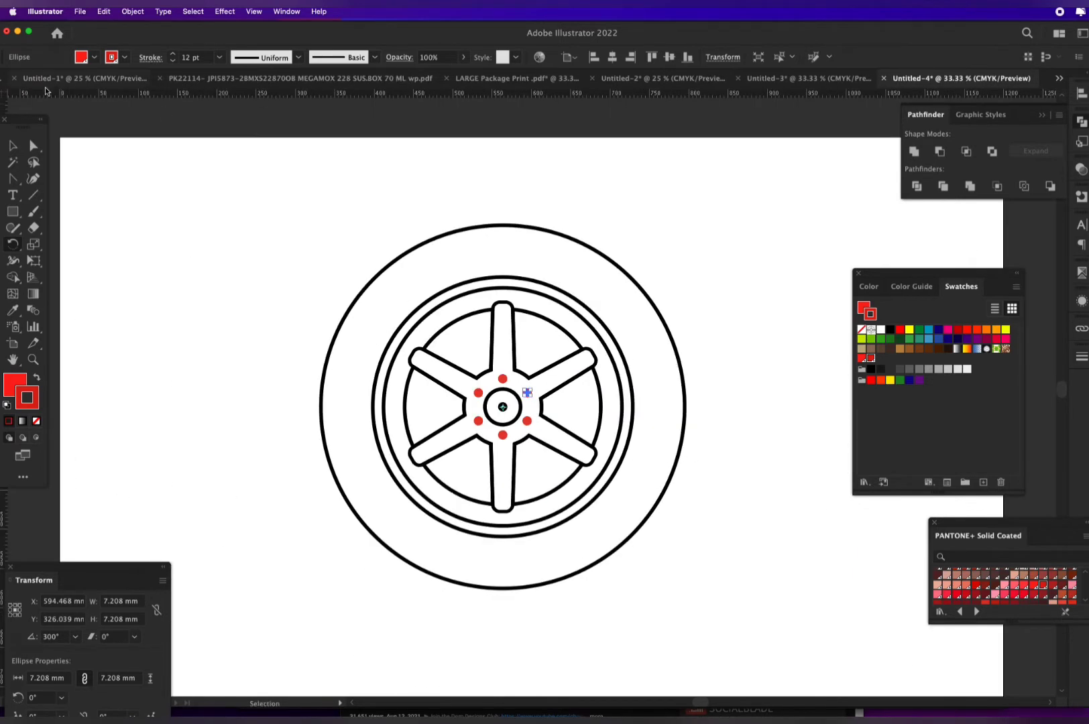
click(34, 146)
drag(275, 180, 748, 617)
key(super+a)
key(super+plus)
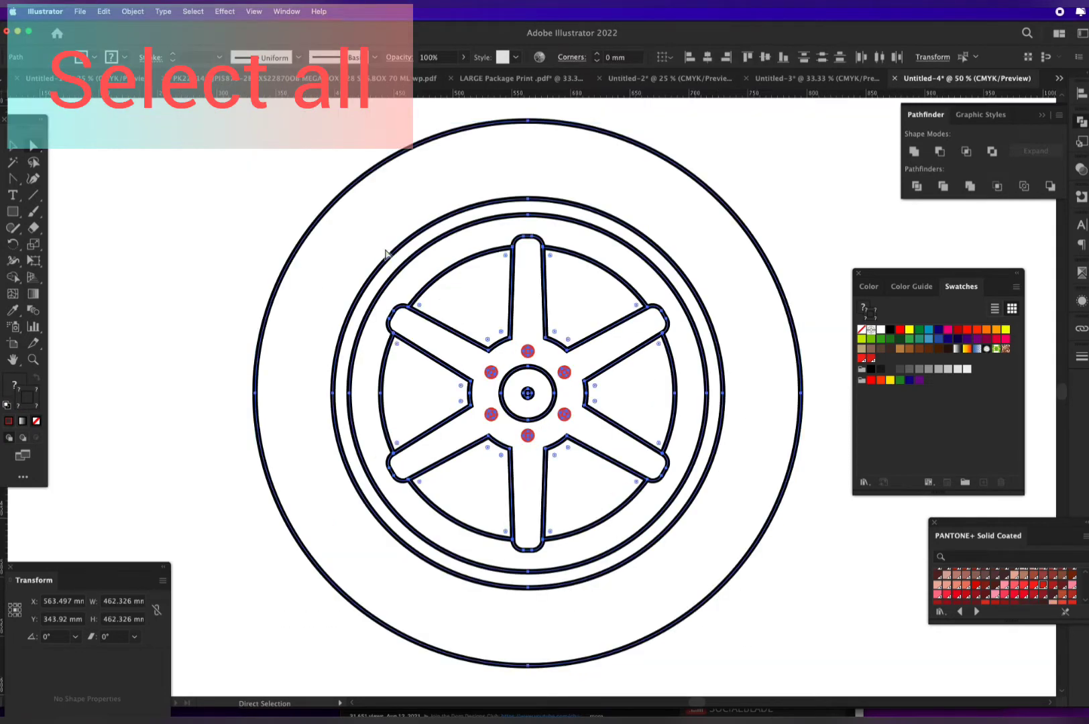
click(12, 277)
click(436, 194)
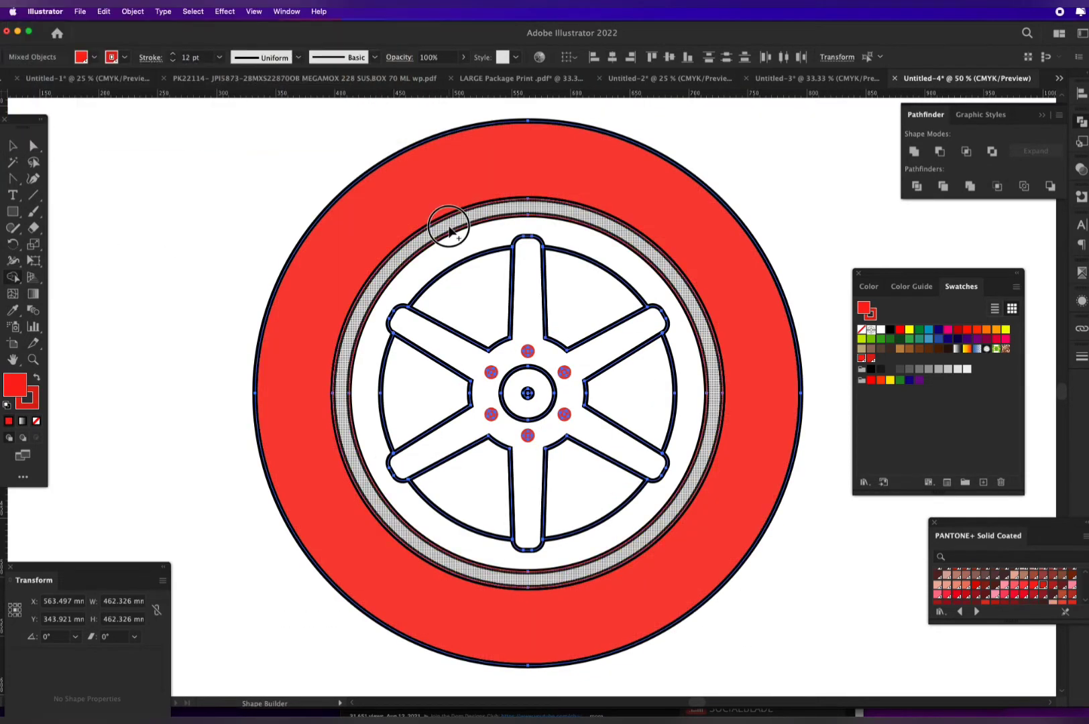
click(449, 230)
click(471, 247)
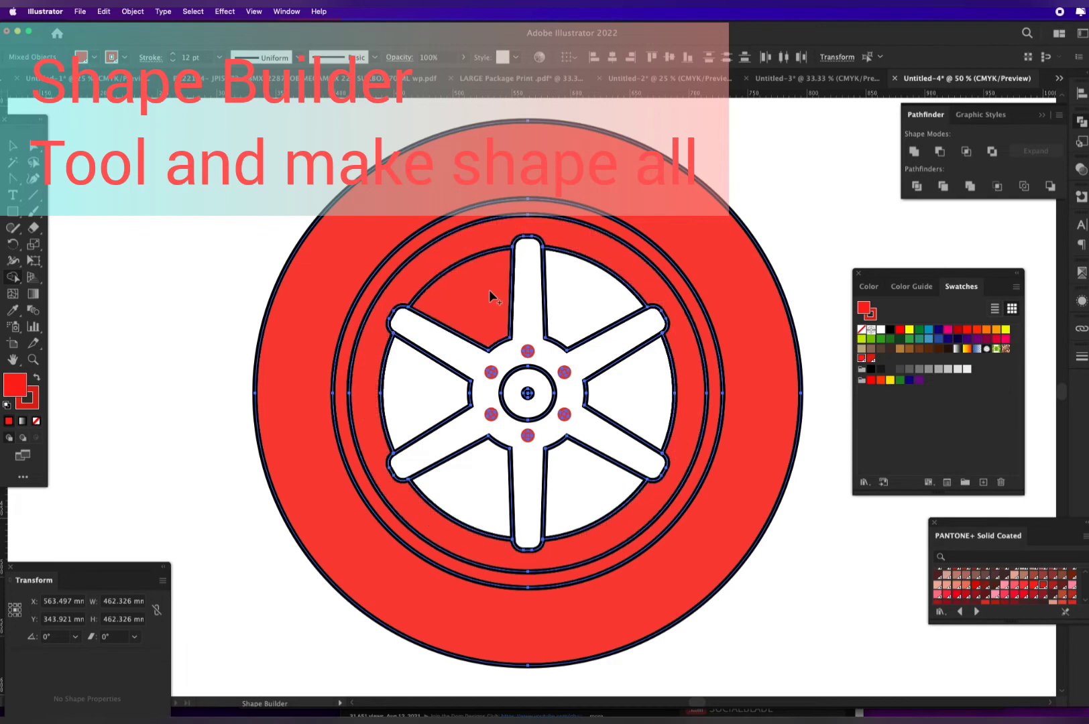
Turn each of the six openings between the spokes into its own shape with the Shape Builder
click(490, 289)
click(599, 307)
click(630, 371)
click(615, 478)
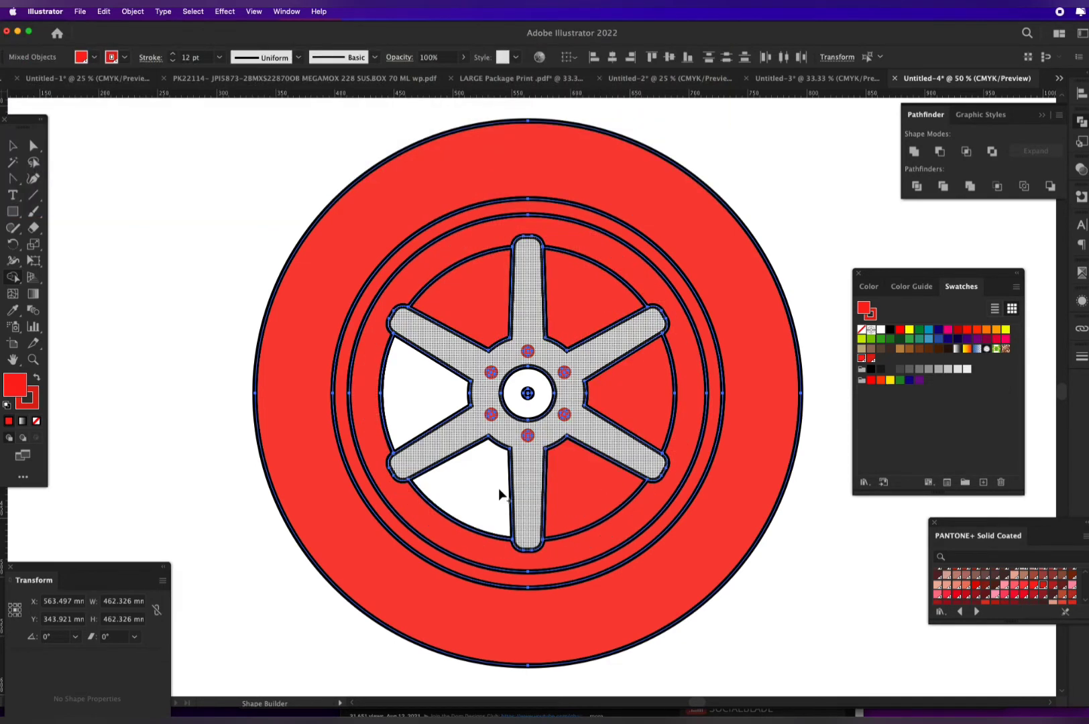
click(498, 494)
click(443, 402)
Turn the hub disc and the spoke body into shapes with the Shape Builder, and remove the fill from the whole wheel
click(515, 407)
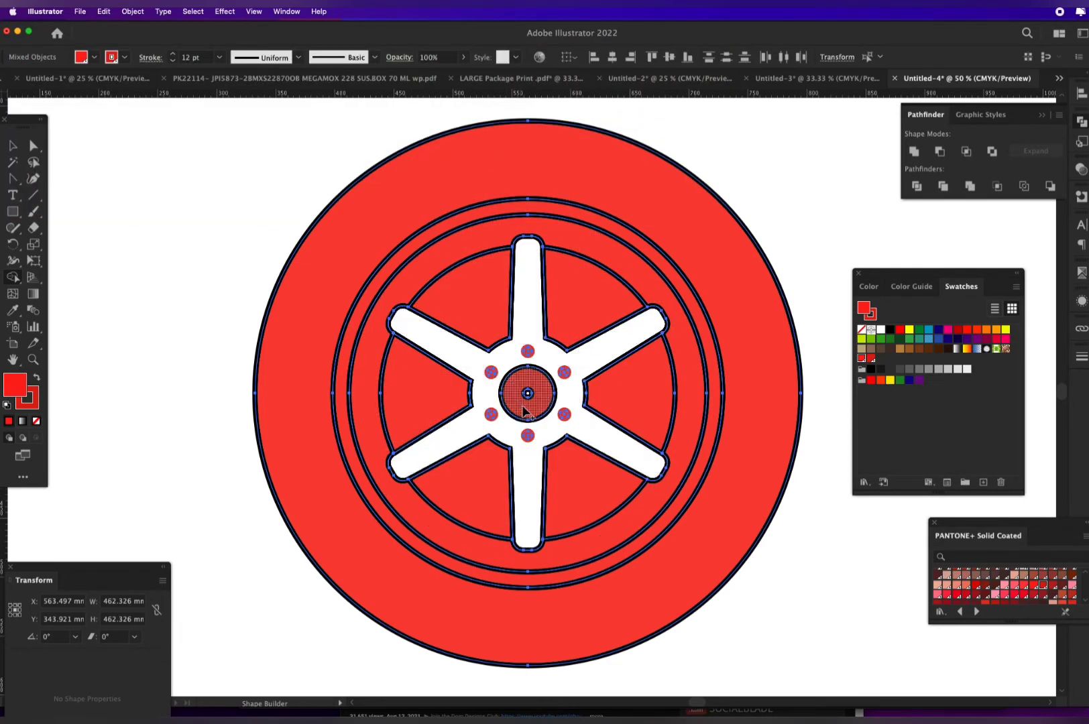
click(504, 361)
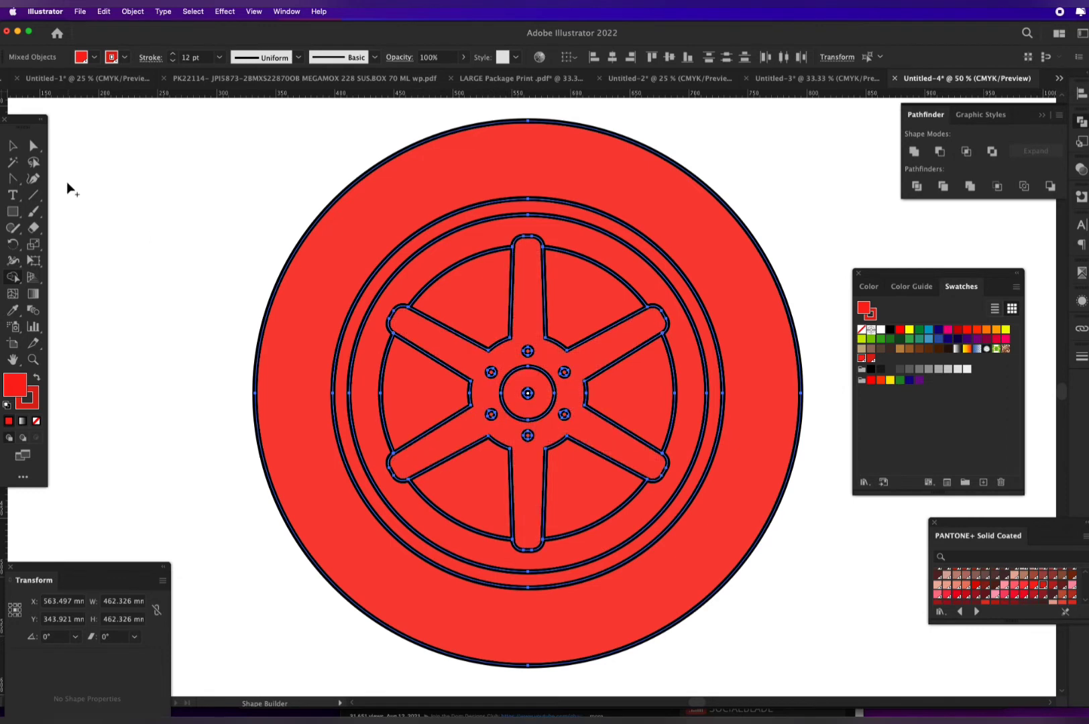
click(34, 146)
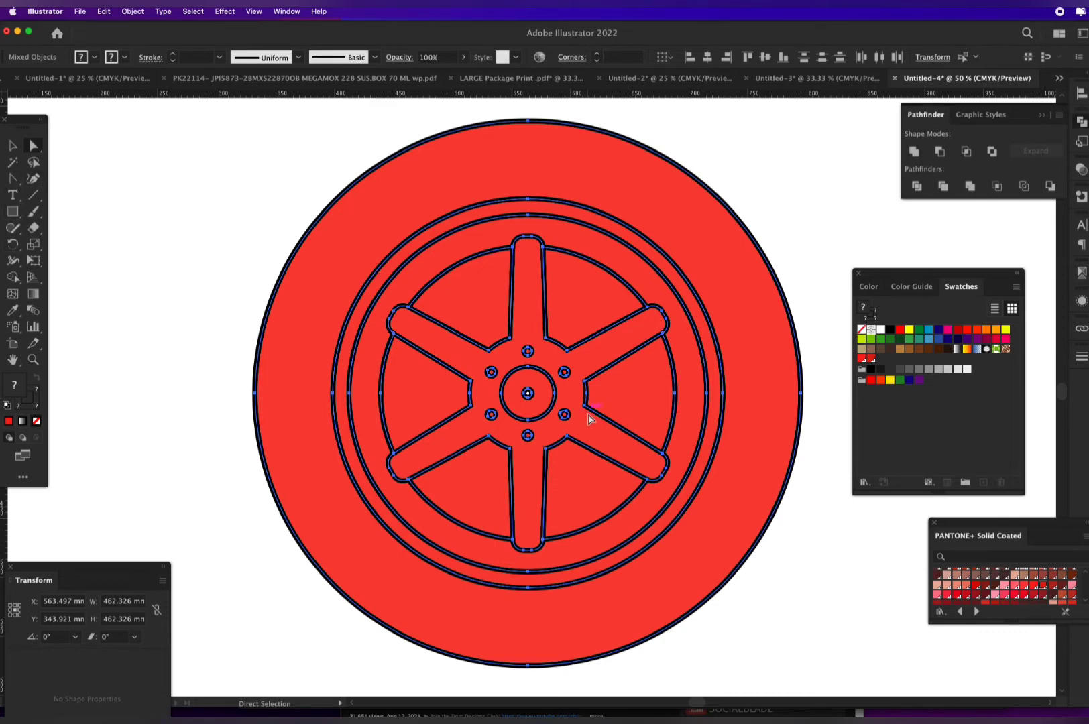
click(862, 330)
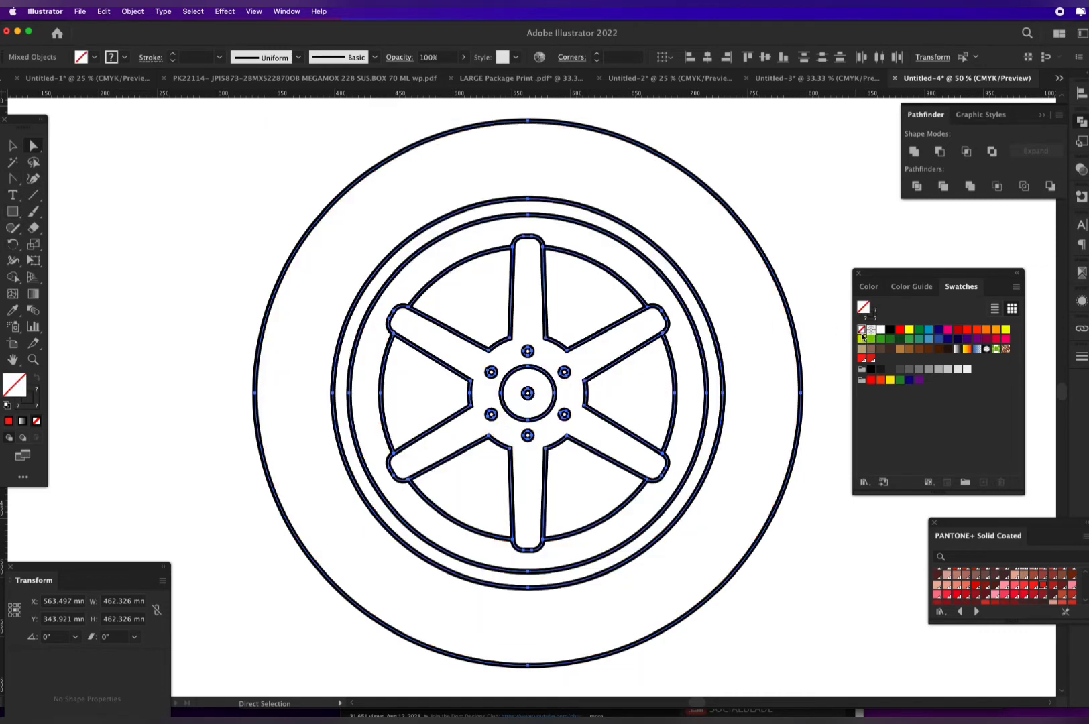
Create a three-sided polygon about 20 mm wide just inside the lowest part of the tyre's outer circle
click(20, 215)
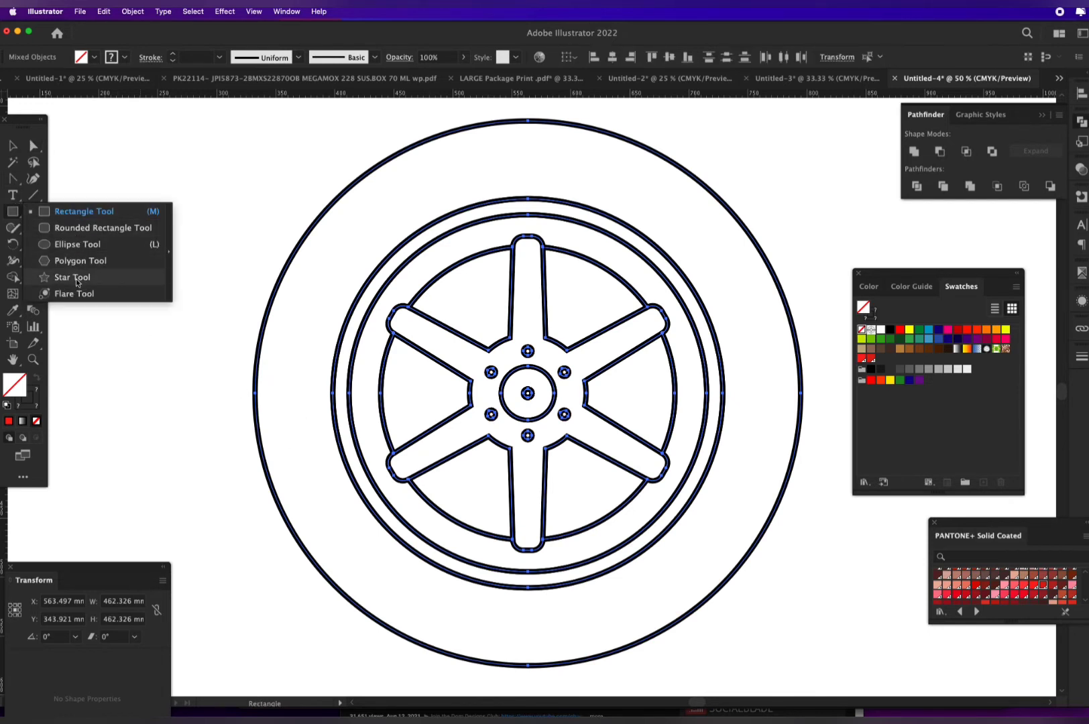
click(75, 280)
click(21, 216)
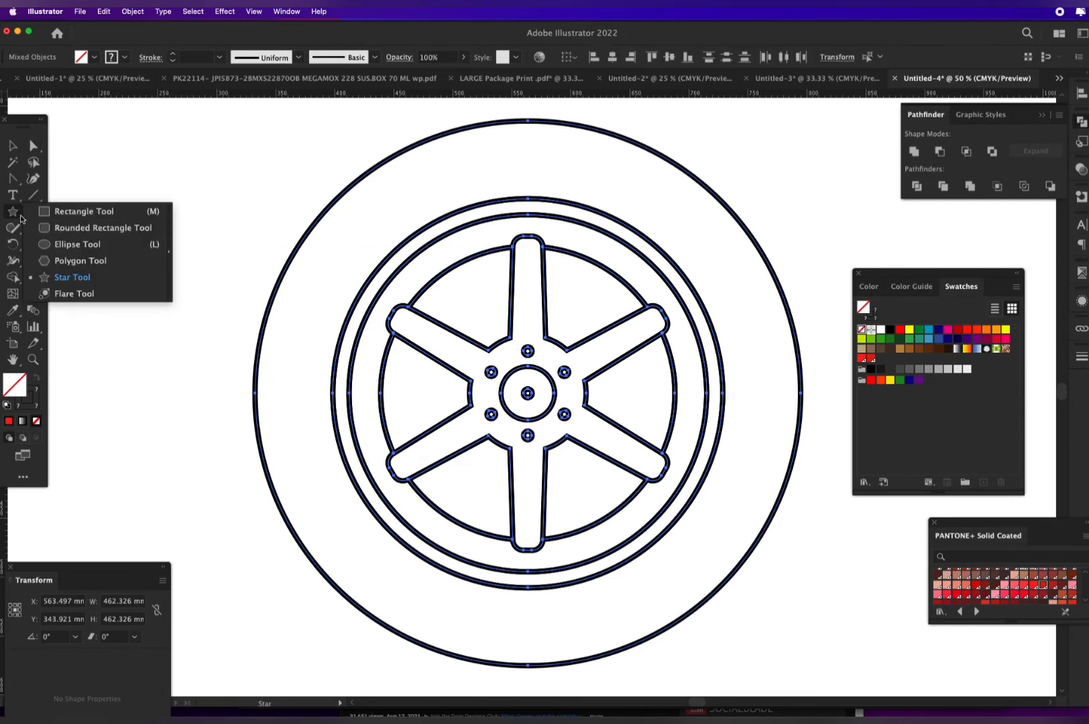
click(80, 261)
key(super+equal)
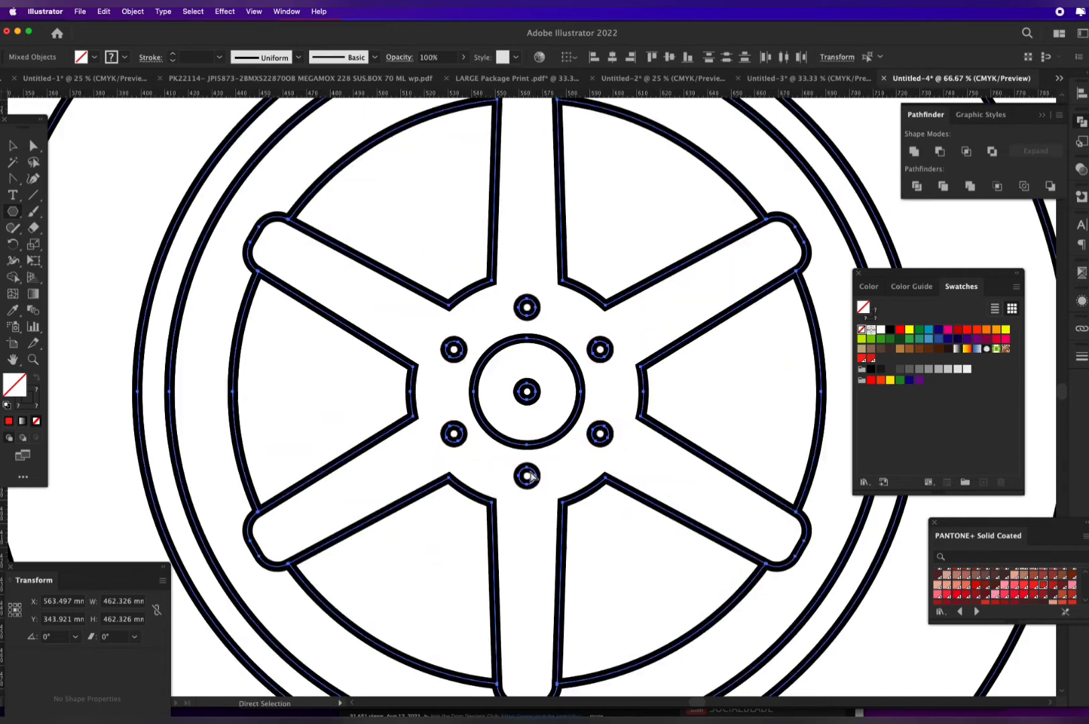
key(super+equal)
key(super+equal)
scroll(528, 291, down, 5)
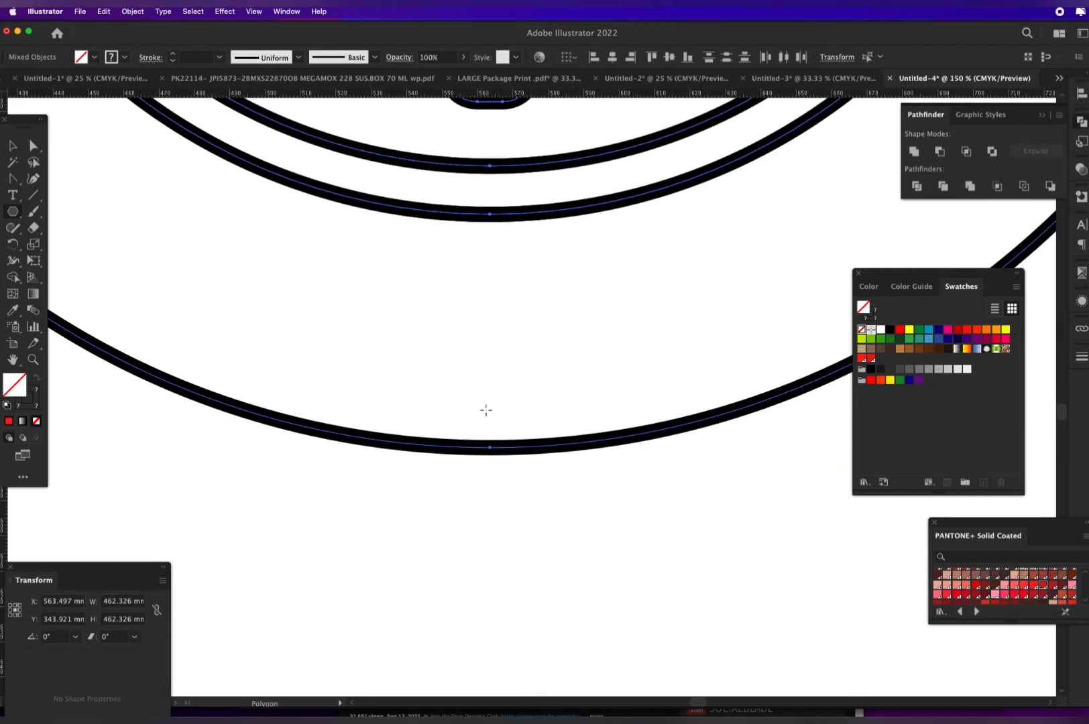
drag(486, 409, 502, 458)
key(super+z)
click(523, 416)
text(3)
key(Return)
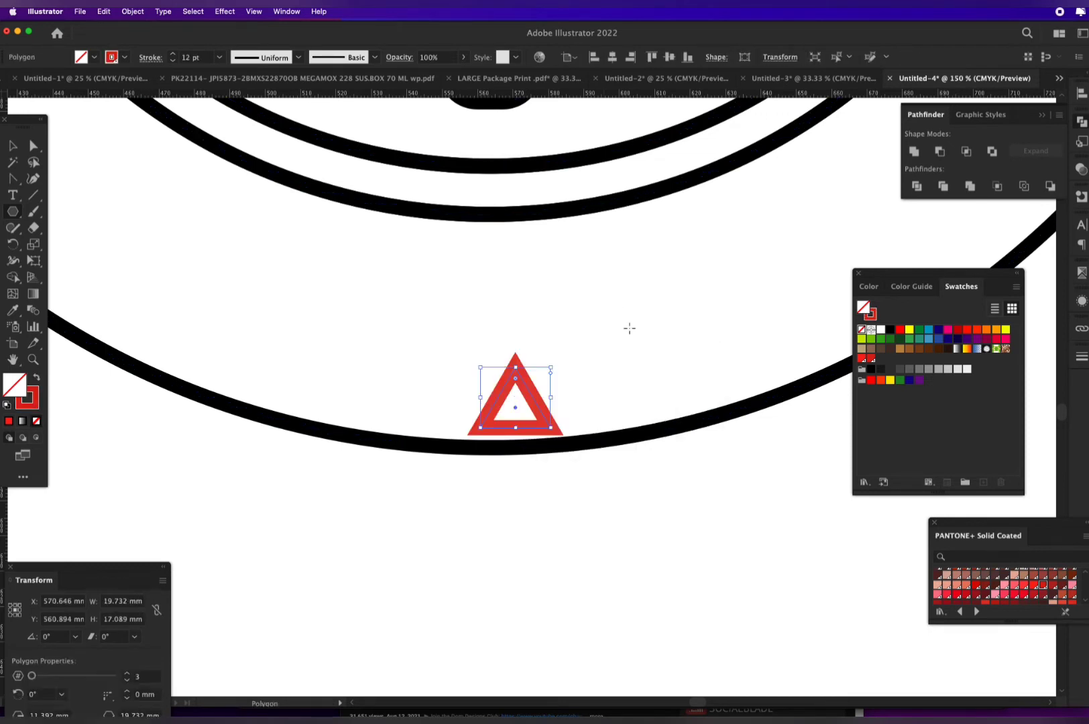
Stretch the triangle downward to about 36 mm high and give it a black fill with no stroke
key(v)
drag(517, 427, 515, 496)
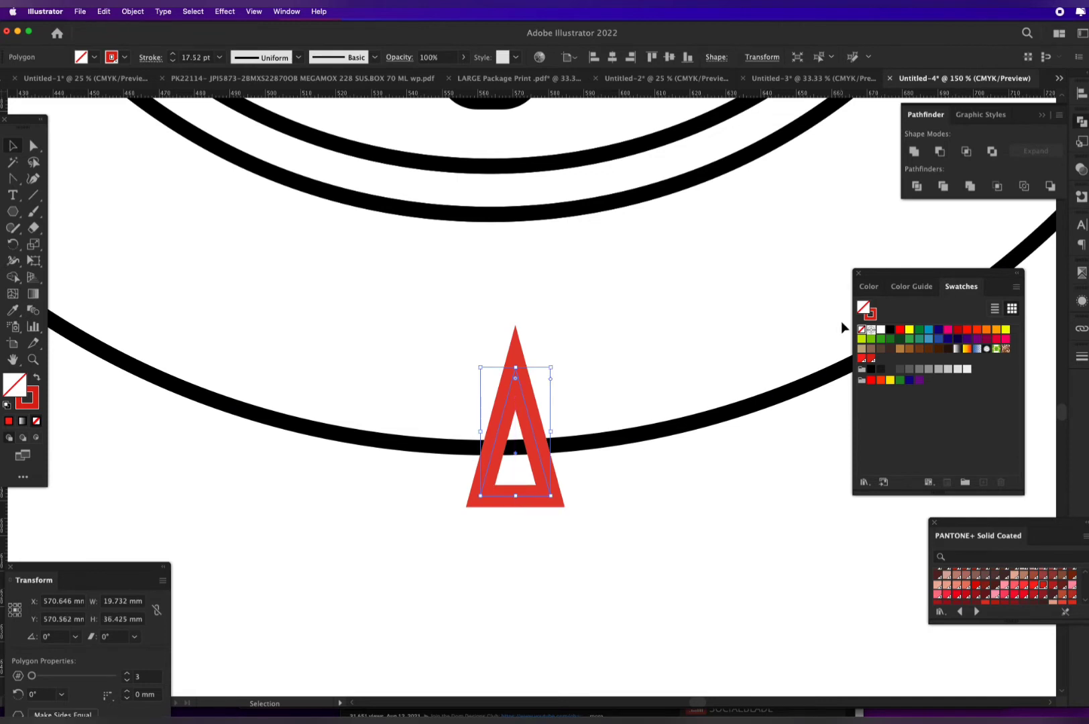
click(889, 330)
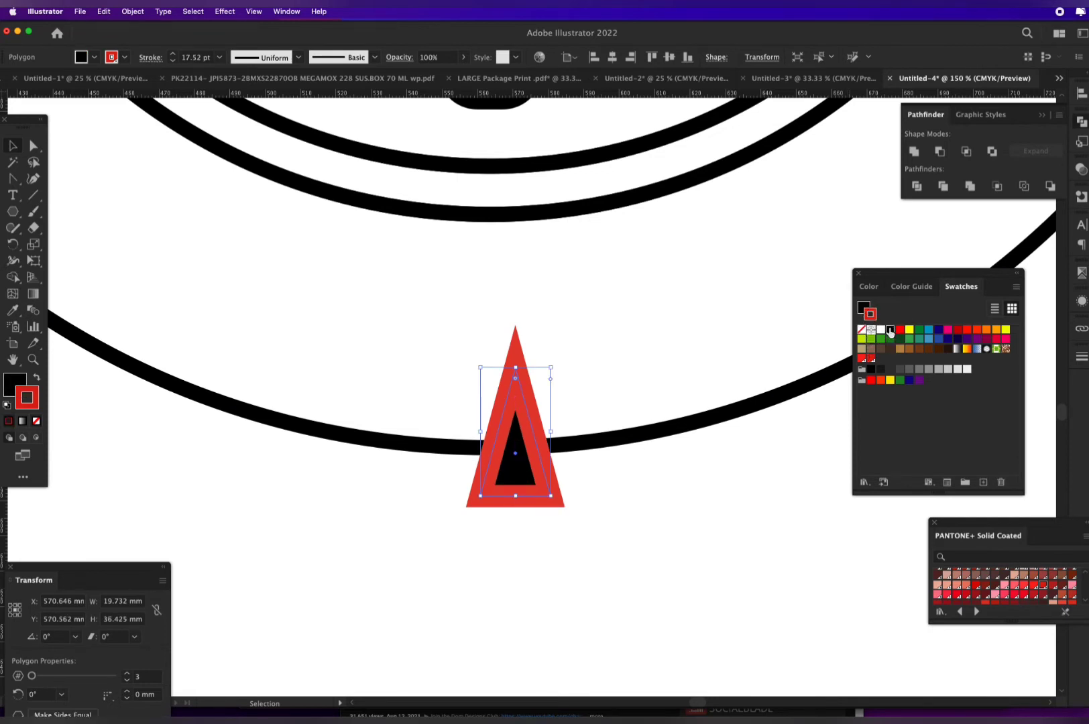
click(890, 330)
click(863, 329)
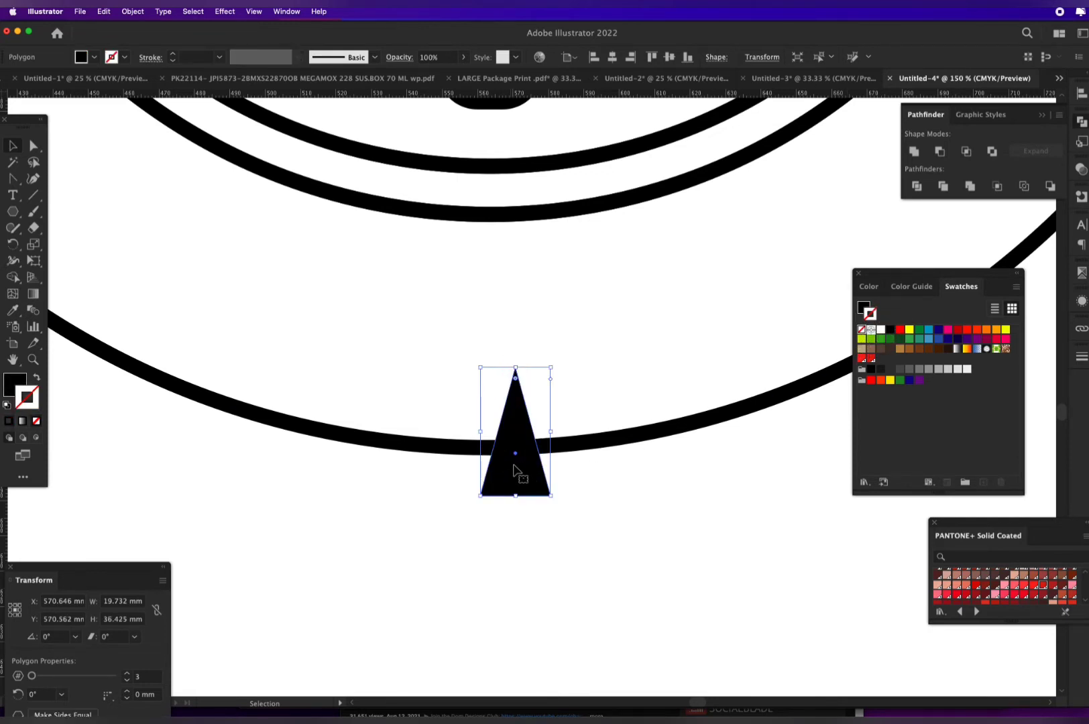
Move the triangle's base onto the lowest part of the tyre's outer circle and tilt the triangle counterclockwise by about 7°
mouse_move(516, 459)
mouse_down()
mouse_move(503, 413)
mouse_move(481, 410)
mouse_up()
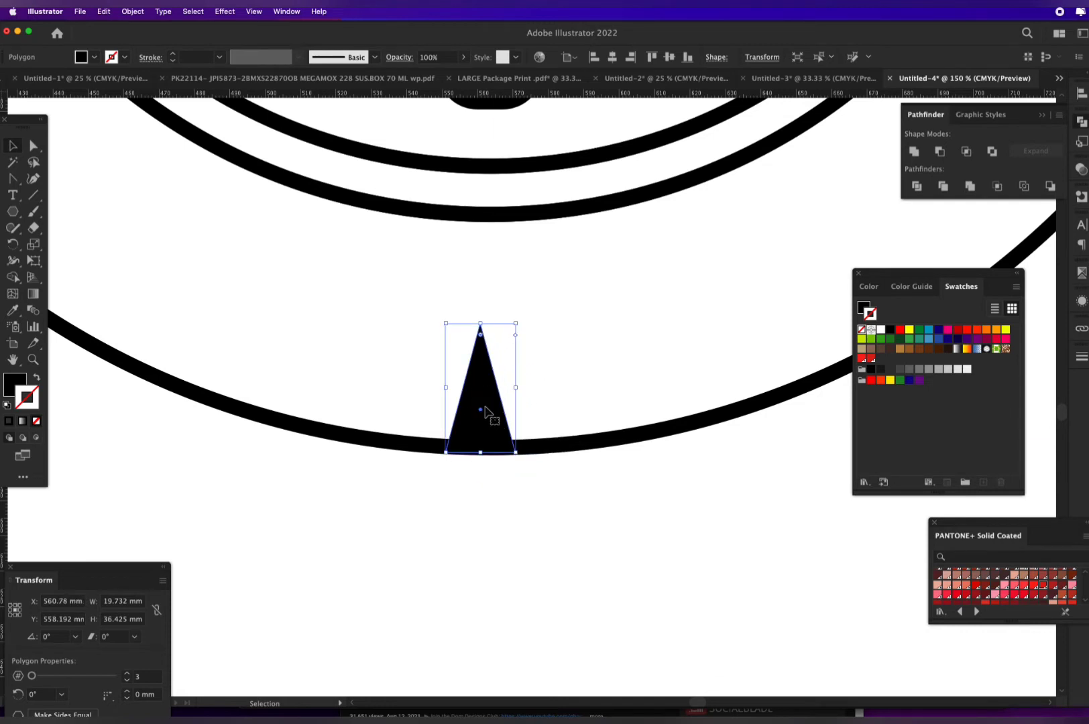
key(r)
drag(498, 336, 490, 421)
key(v)
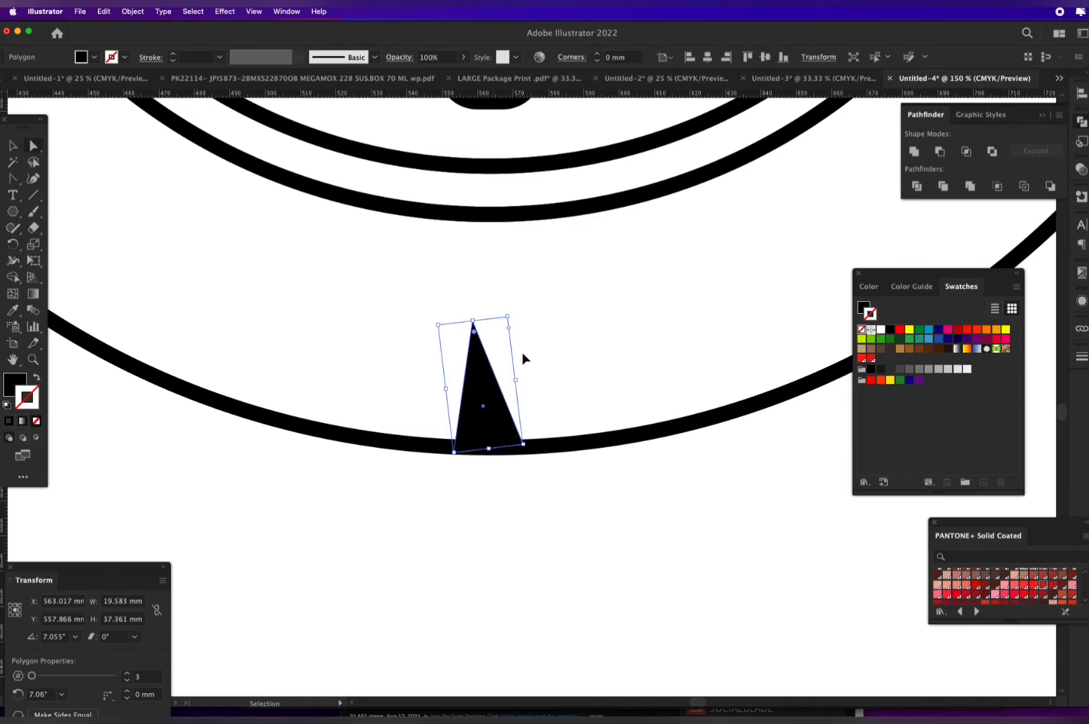
Try rotating a copy of the triangle 10° around the wheel's centre, and undo it
key(super+0)
click(14, 245)
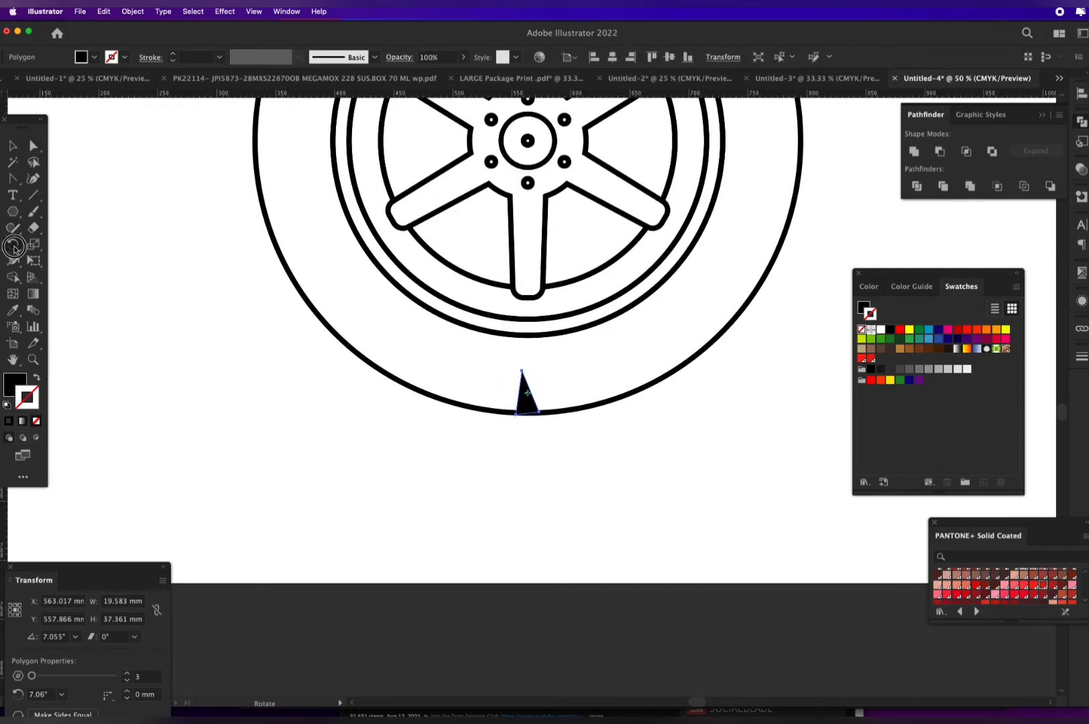
scroll(544, 204, up, 5)
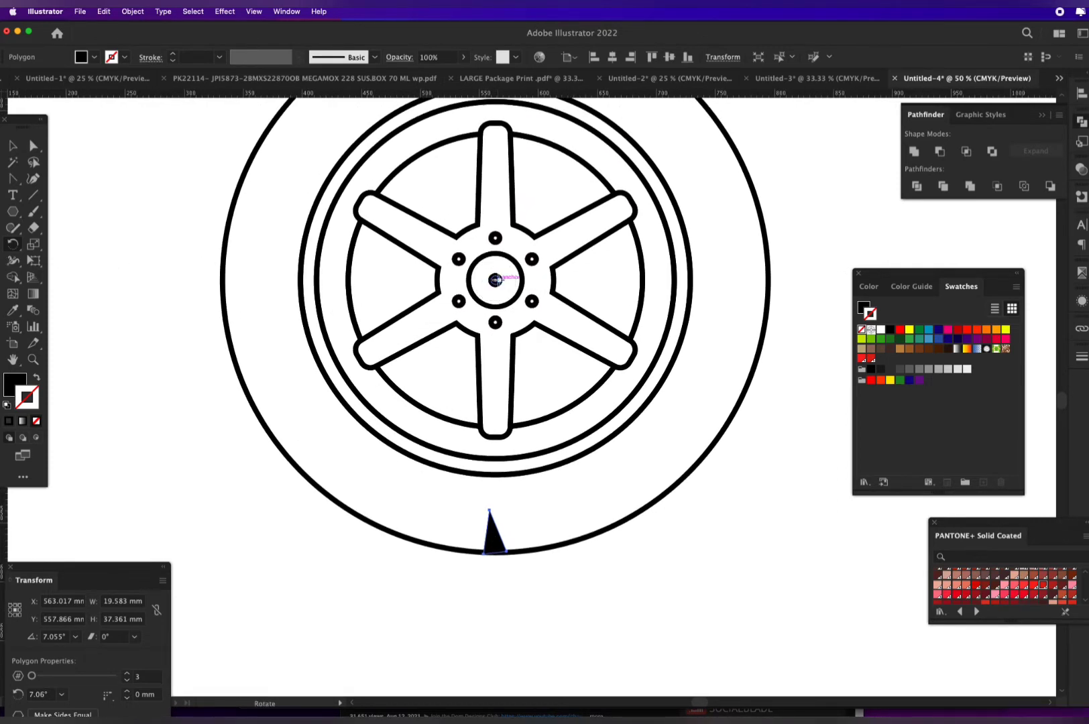
alt+click(495, 281)
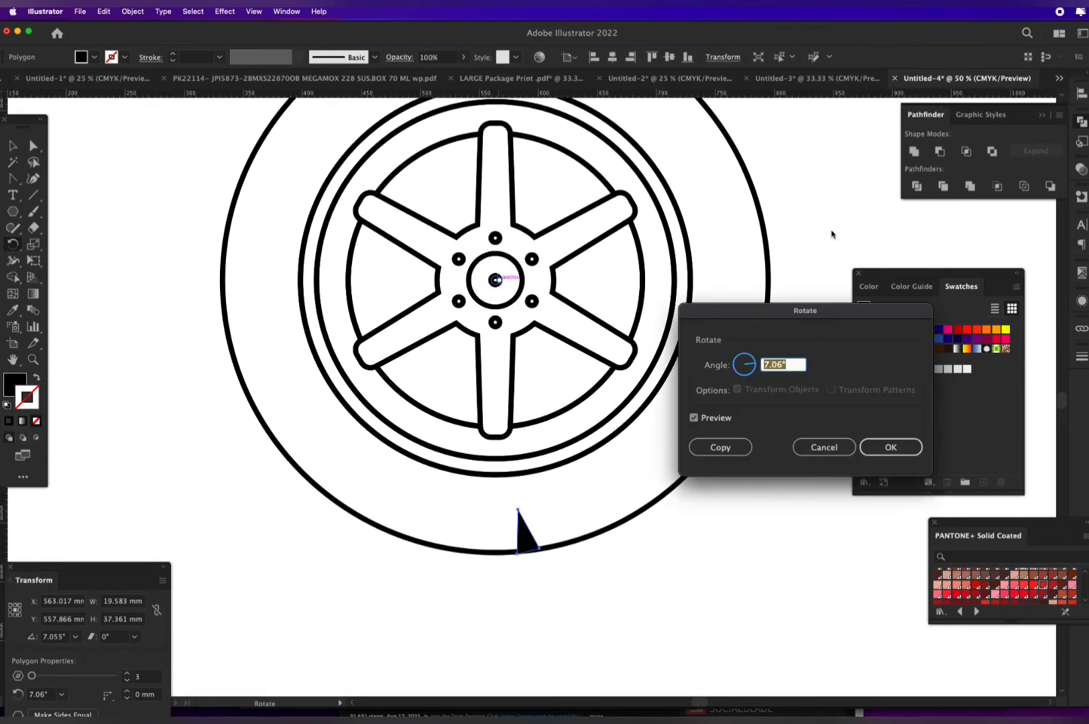
text(10)
click(728, 448)
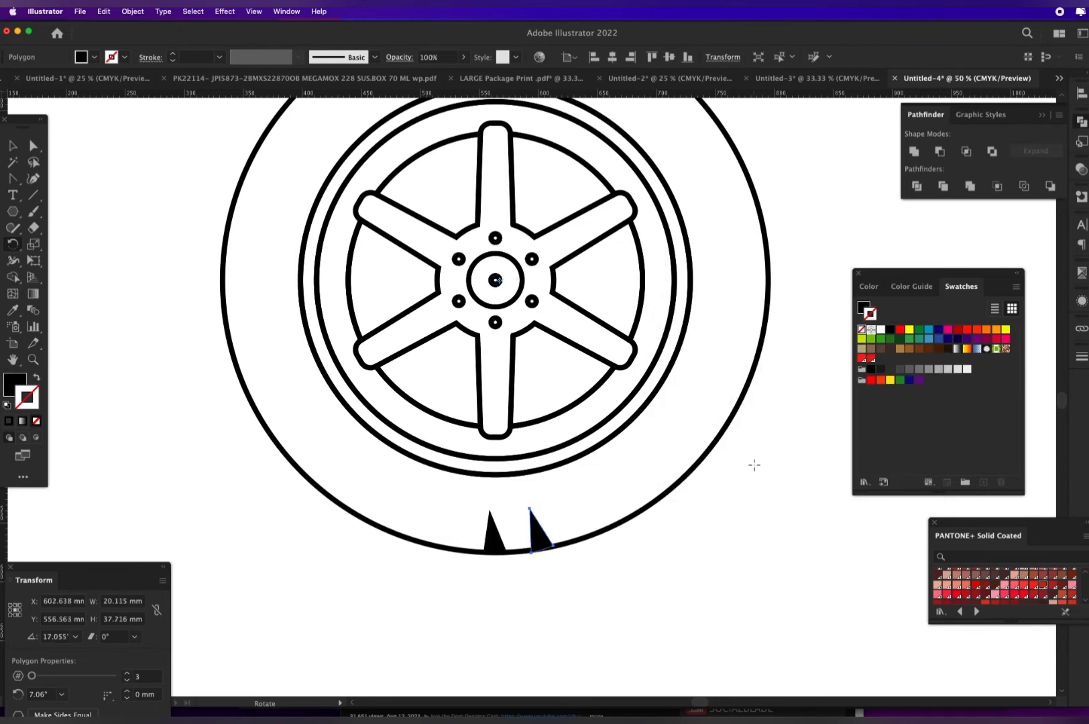
key(super+z)
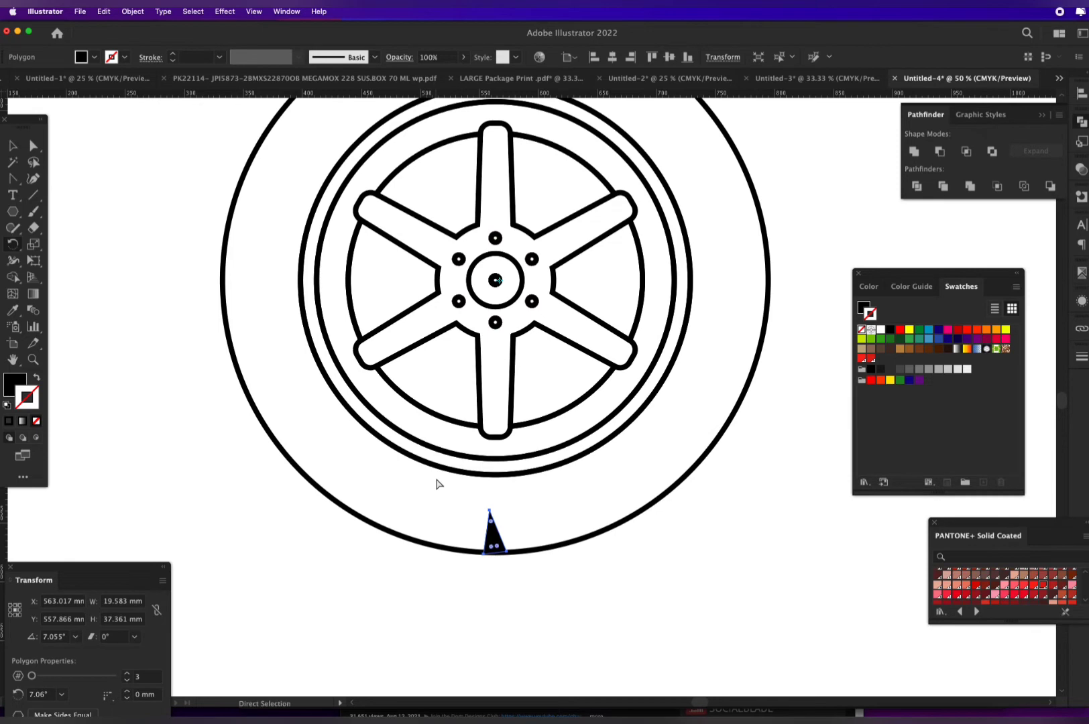
key(super+z)
key(super+z)
key(super+z)
Shrink the tilted triangle to about 10 by 20 mm and place its base back on the tyre's outer circle
key(super+=)
key(super+=)
key(super+=)
key(super+=)
key(super+=)
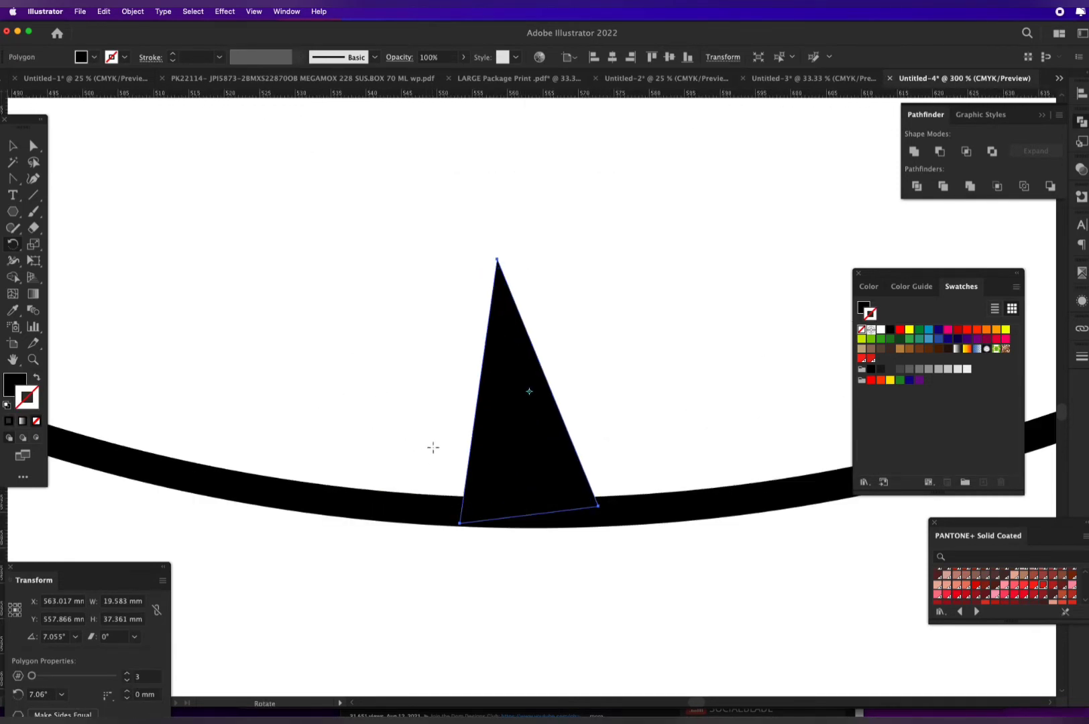
key(v)
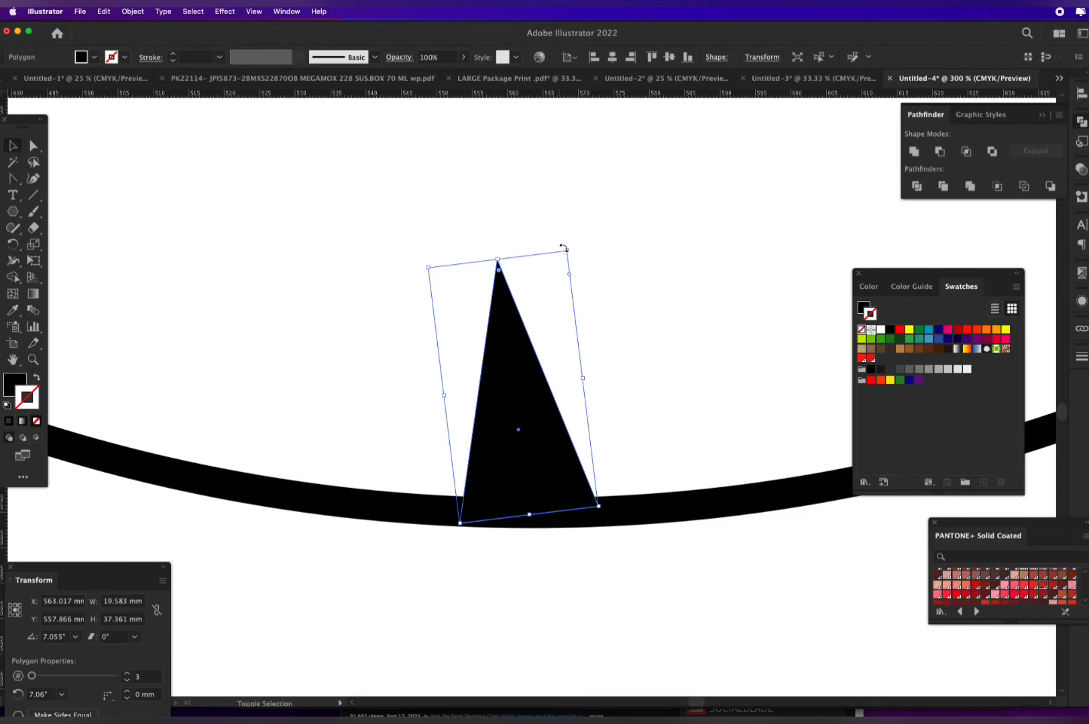
drag(567, 250, 544, 334)
click(518, 422)
drag(517, 423, 516, 462)
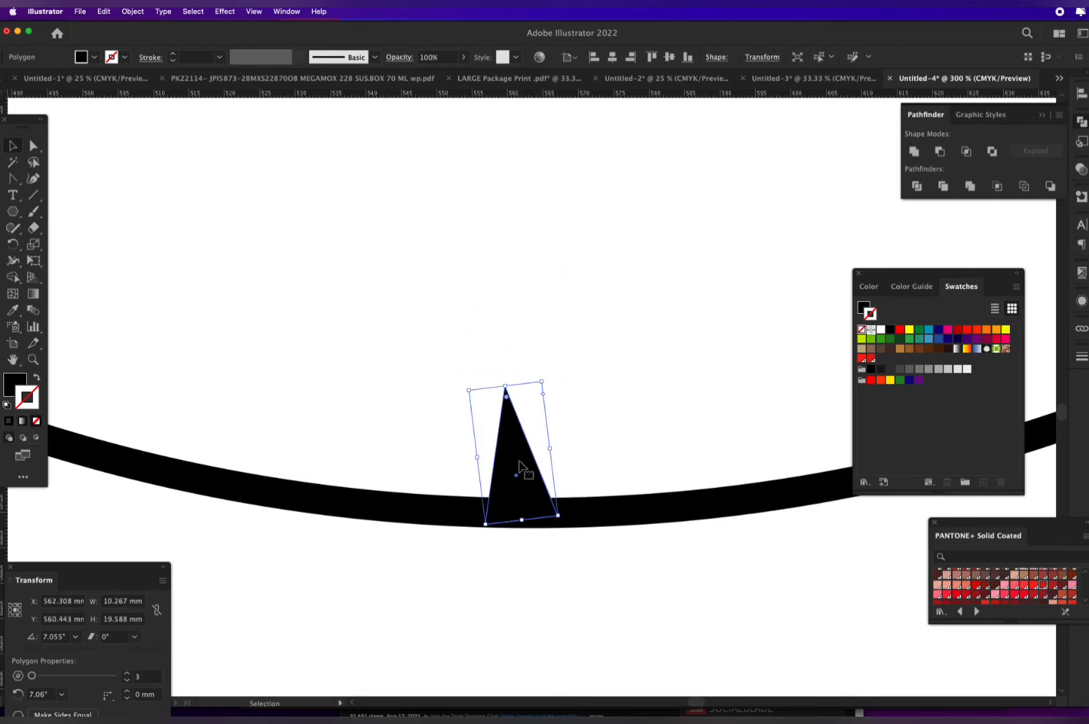
Create a new layer, Layer 2, move the black triangle onto it, and activate the Rotate tool
scroll(515, 455, down, 5)
scroll(514, 436, down, 3)
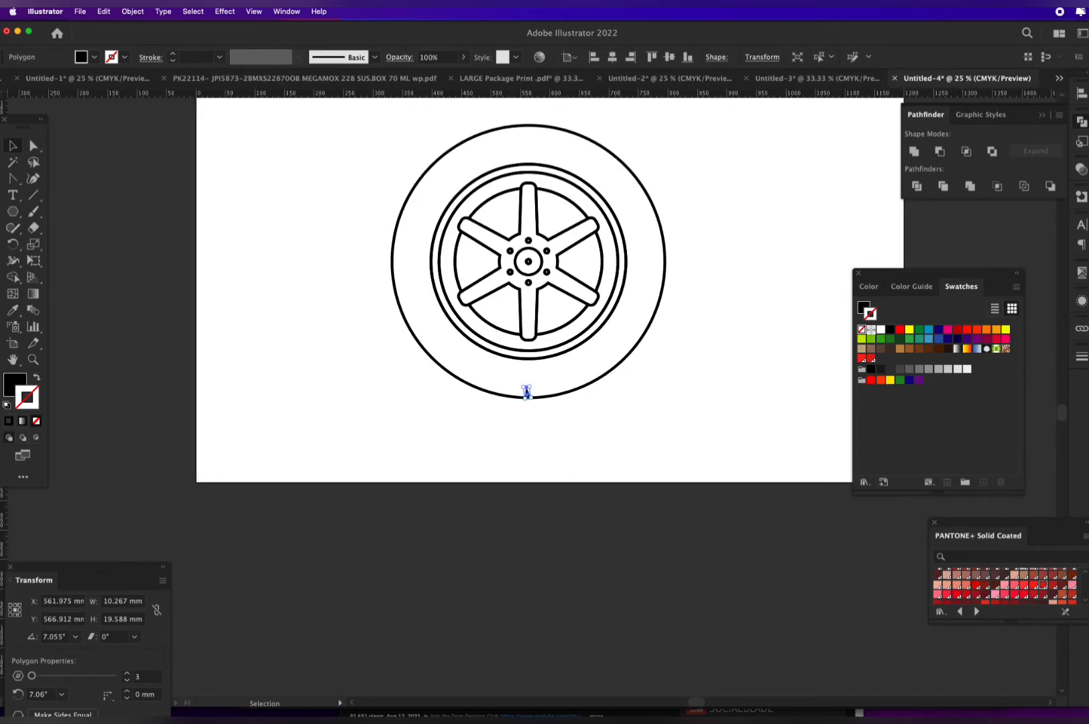
key(F7)
drag(846, 469, 715, 457)
click(787, 685)
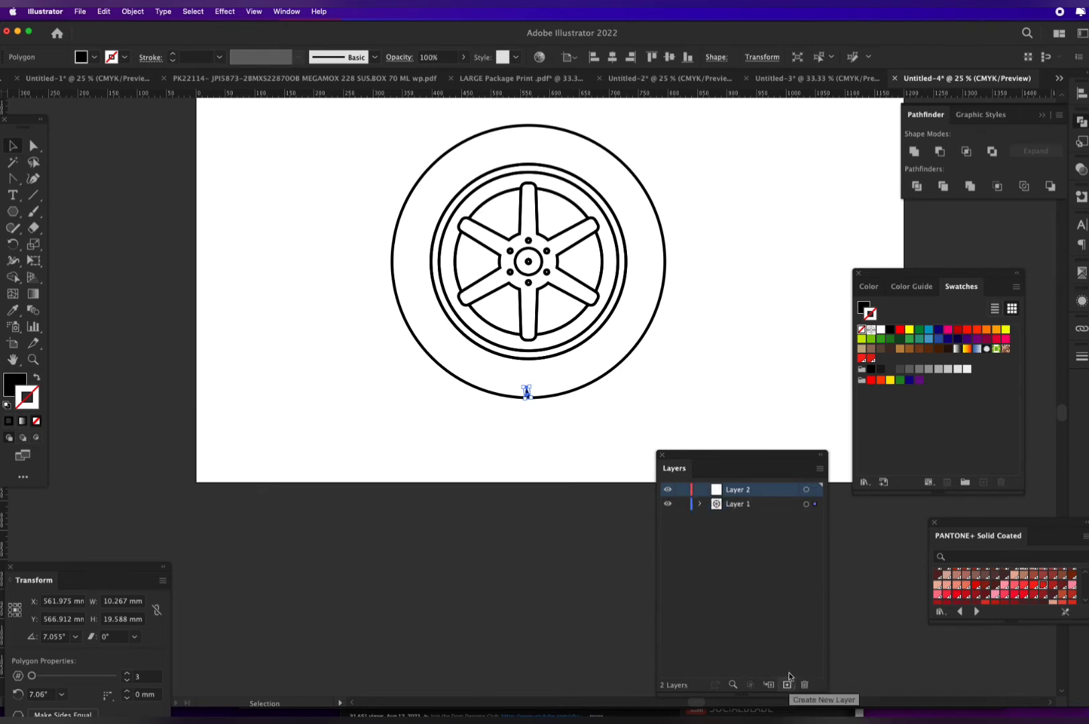
drag(815, 505, 816, 491)
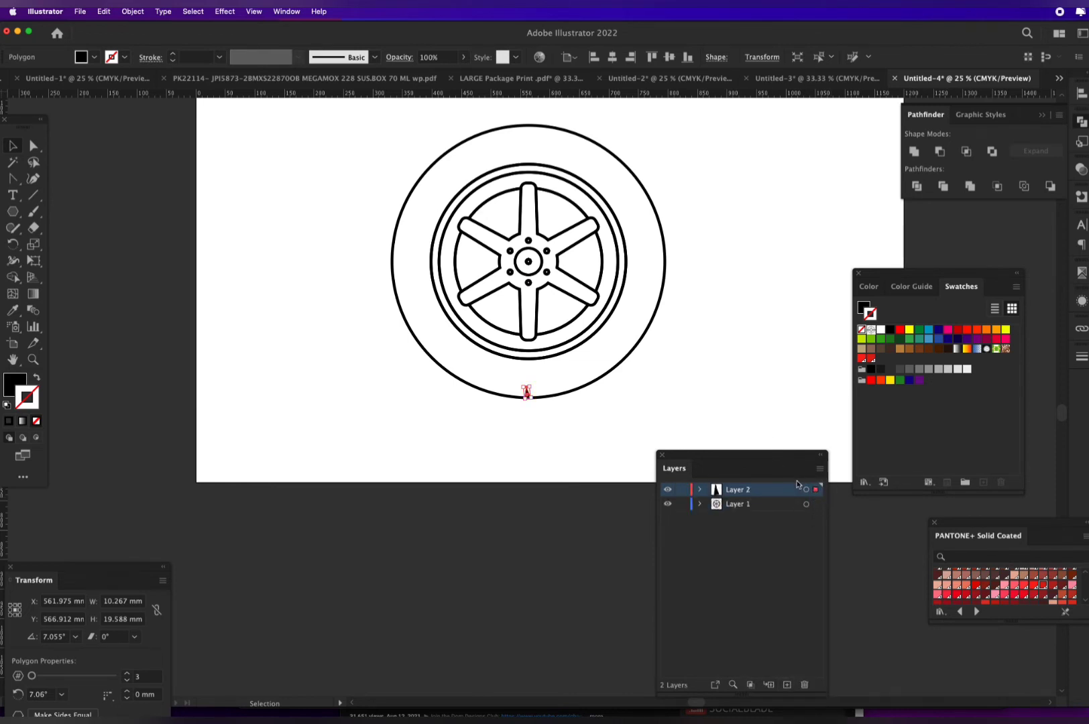
key(super+equal)
scroll(575, 427, up, 3)
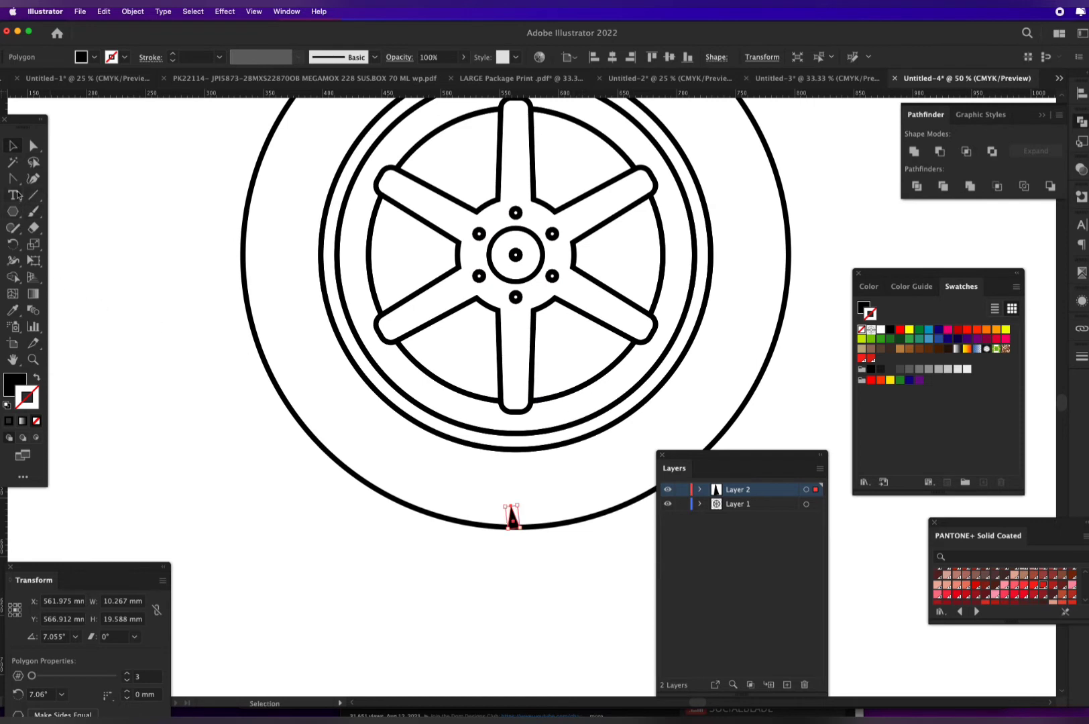
click(12, 244)
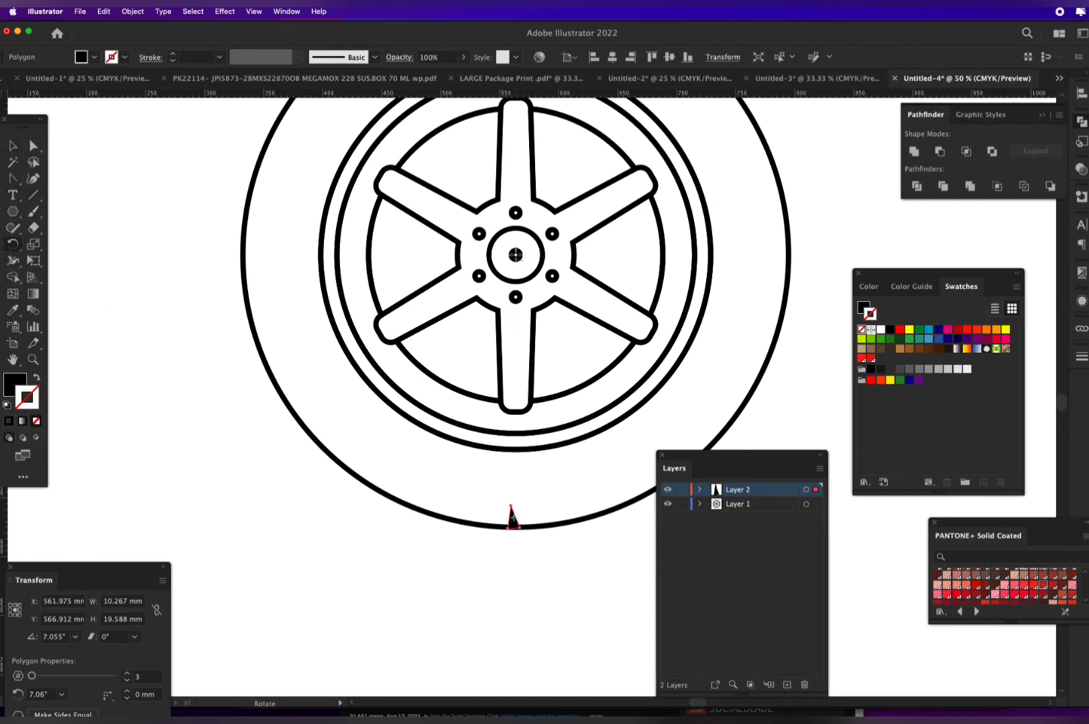
alt+click(515, 255)
click(824, 446)
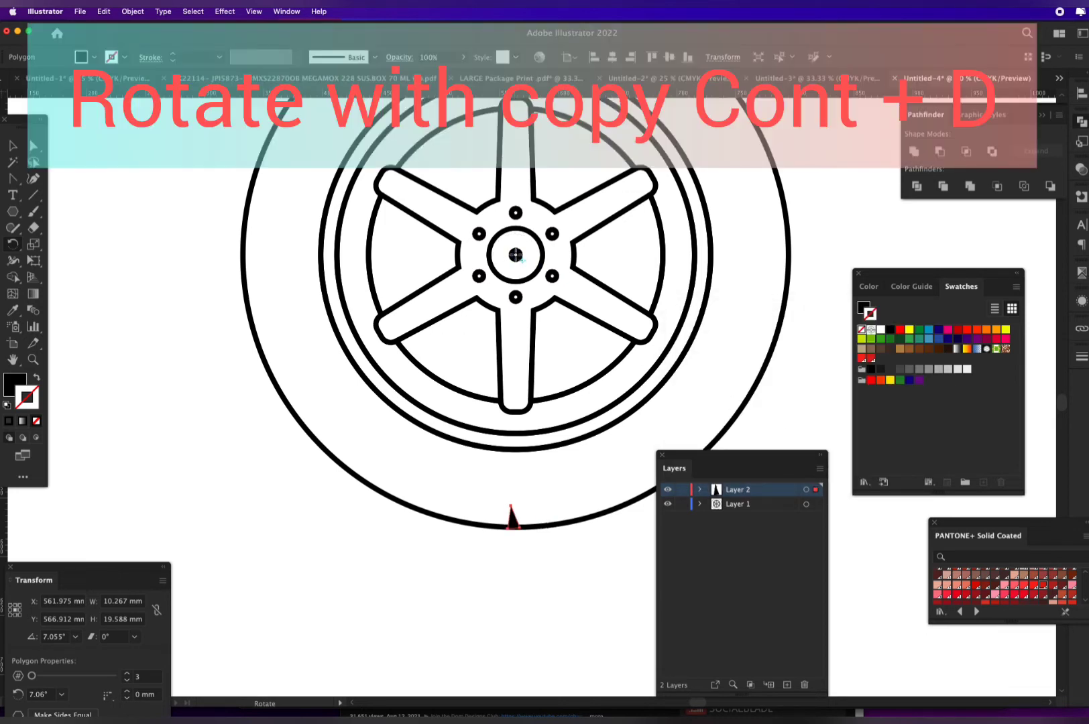
alt+click(515, 255)
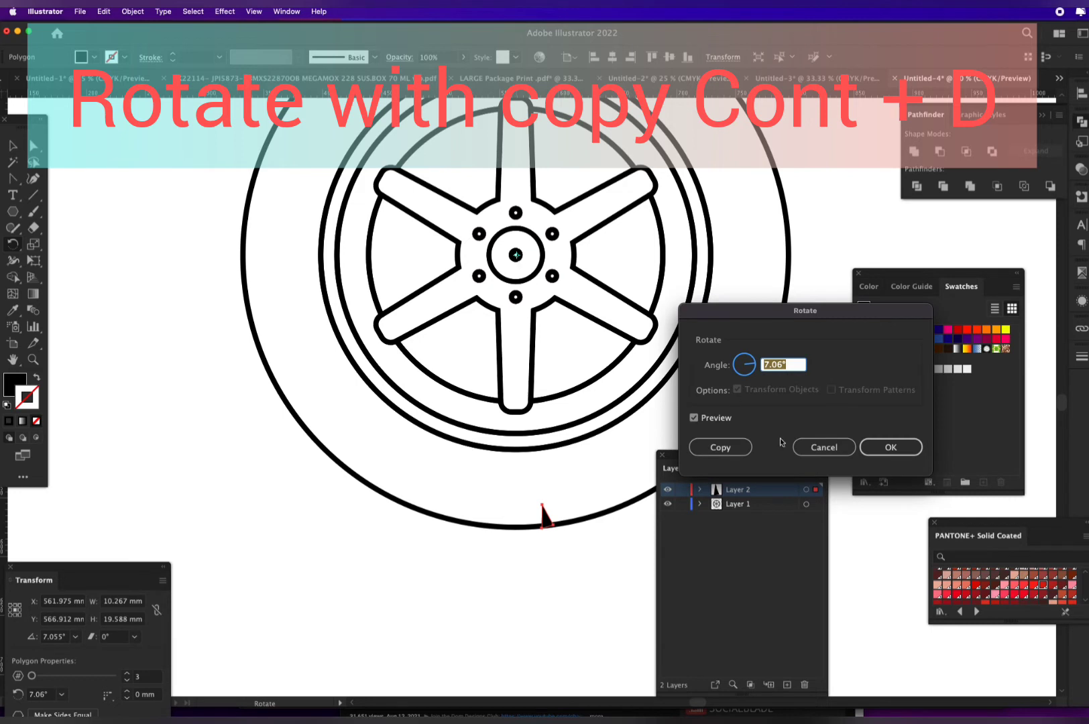
click(822, 448)
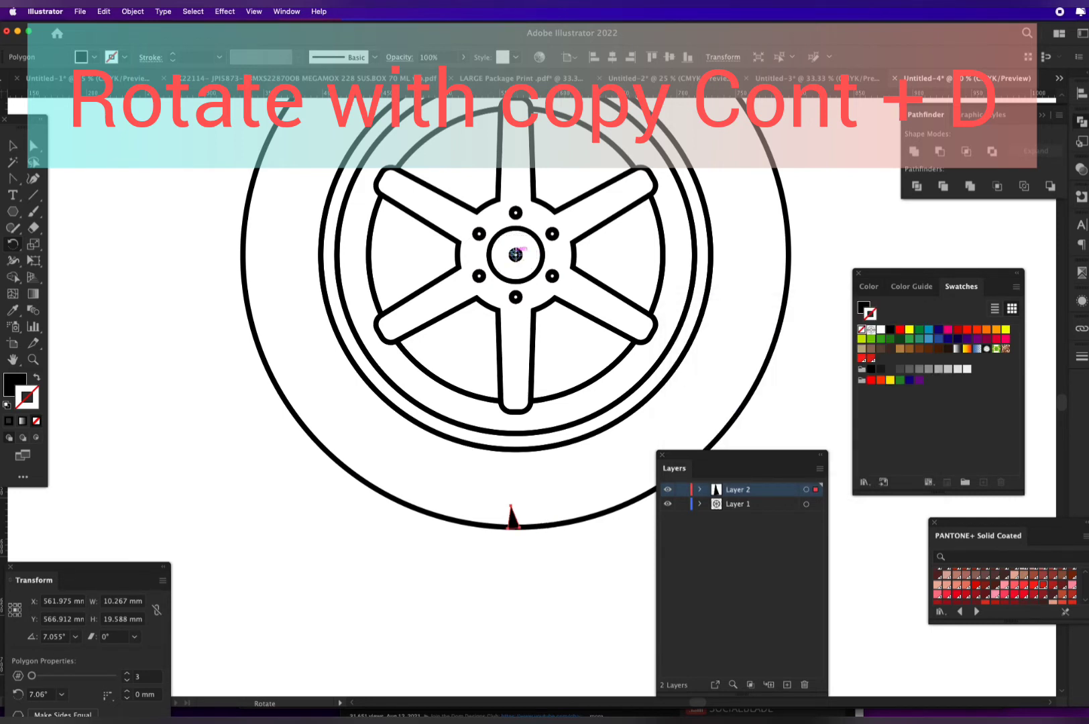
alt+click(515, 255)
click(820, 449)
Rotate a copy of the triangle by 10° around the wheel's centre
alt+click(515, 254)
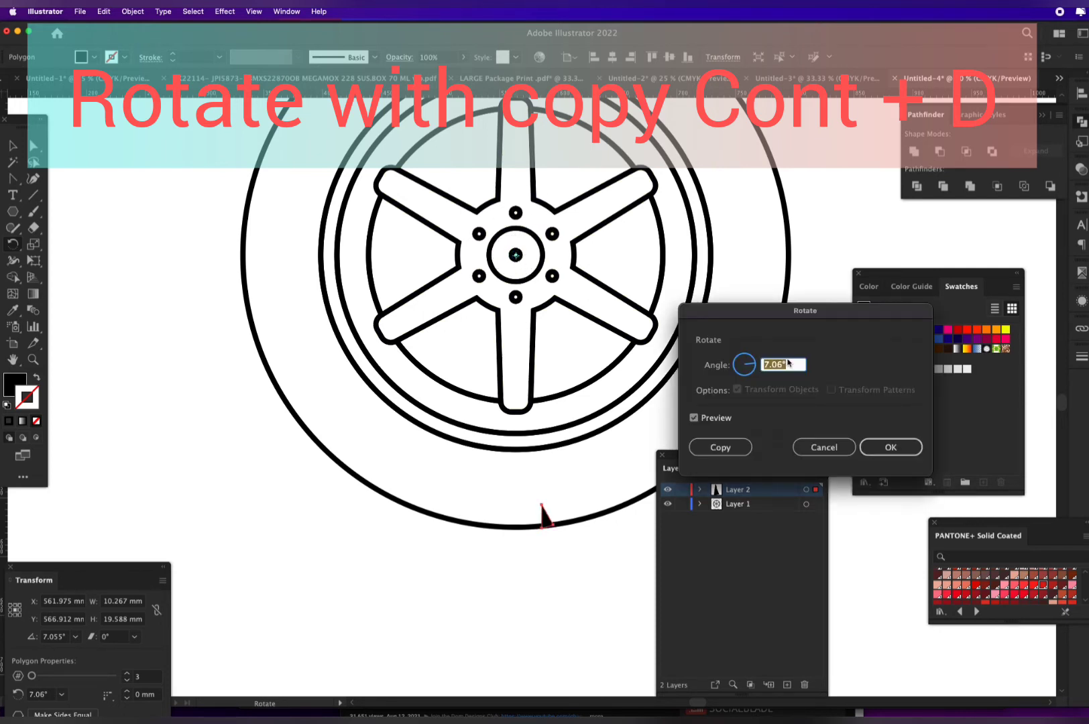
text(10)
click(720, 448)
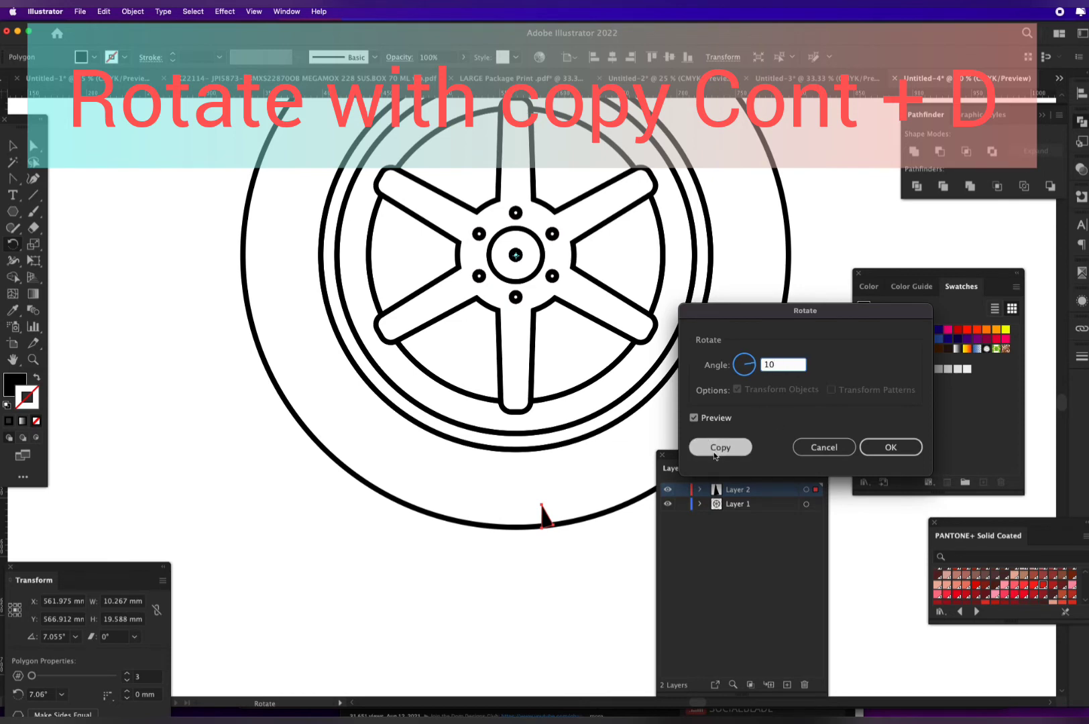
Repeat the rotated triangle copy around the wheel until the tread marks fill the whole tyre circle
key(super+0)
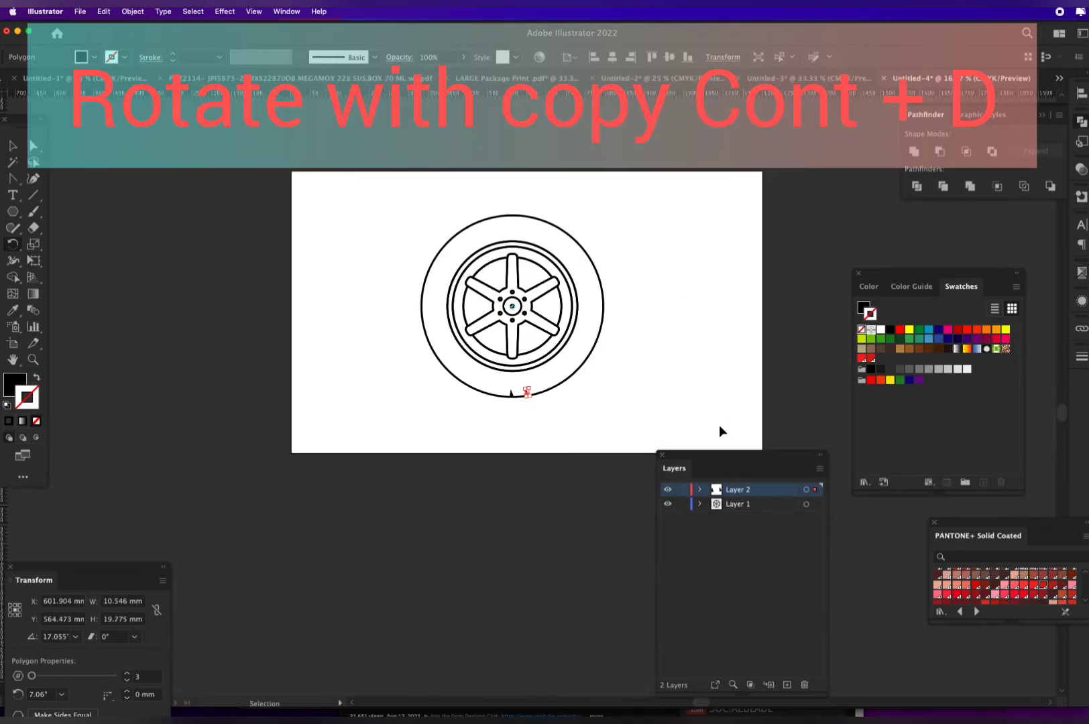
key(super+d)
key(super+d)
key(super+d)
key(super+d)
key(super+d)
key(super+d)
key(super+d)
key(super+d)
key(super+d)
key(super+d)
key(super+d)
key(super+d)
key(super+d)
key(super+d)
key(super+d)
key(super+d)
key(super+d)
key(super+d)
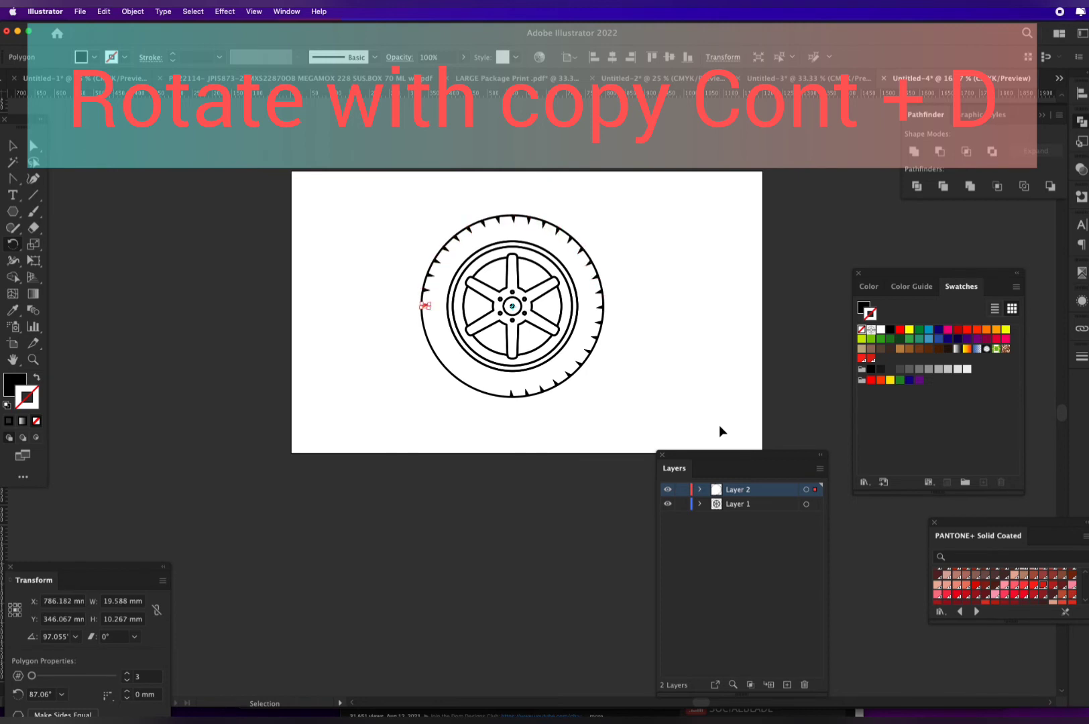
key(super+d)
key(super+d)
key(super+d)
key(super+d)
key(super+d)
key(super+d)
key(super+d)
key(super+d)
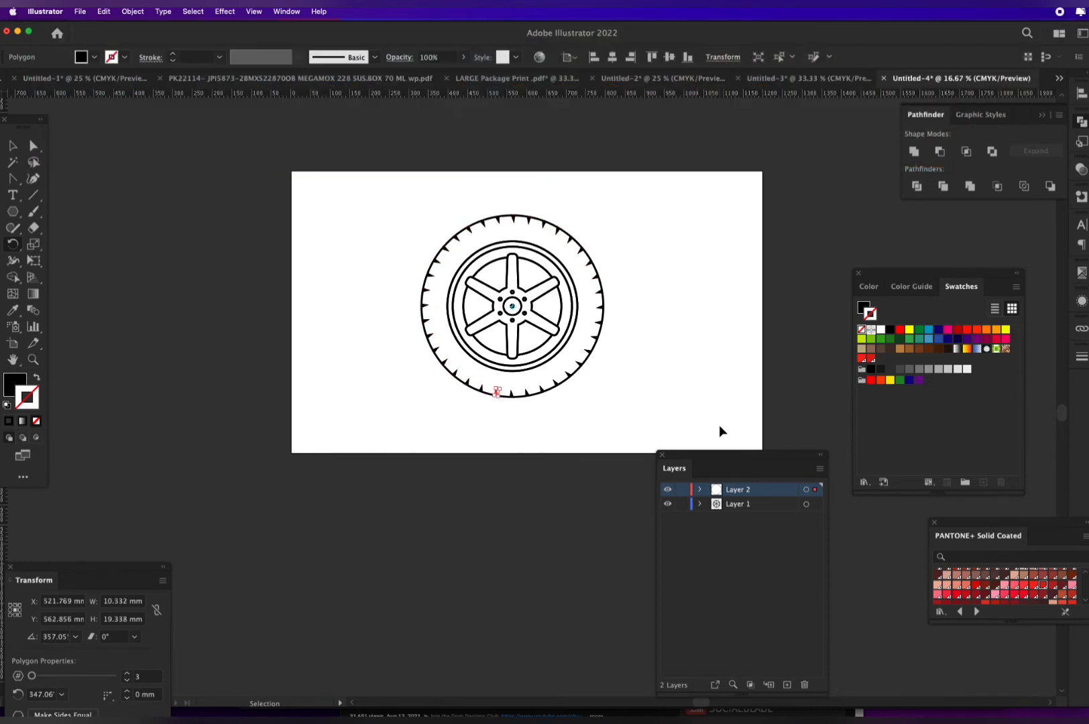
Lock Layer 2 with the tread triangles and hide the layer list
key(super+equal)
click(681, 490)
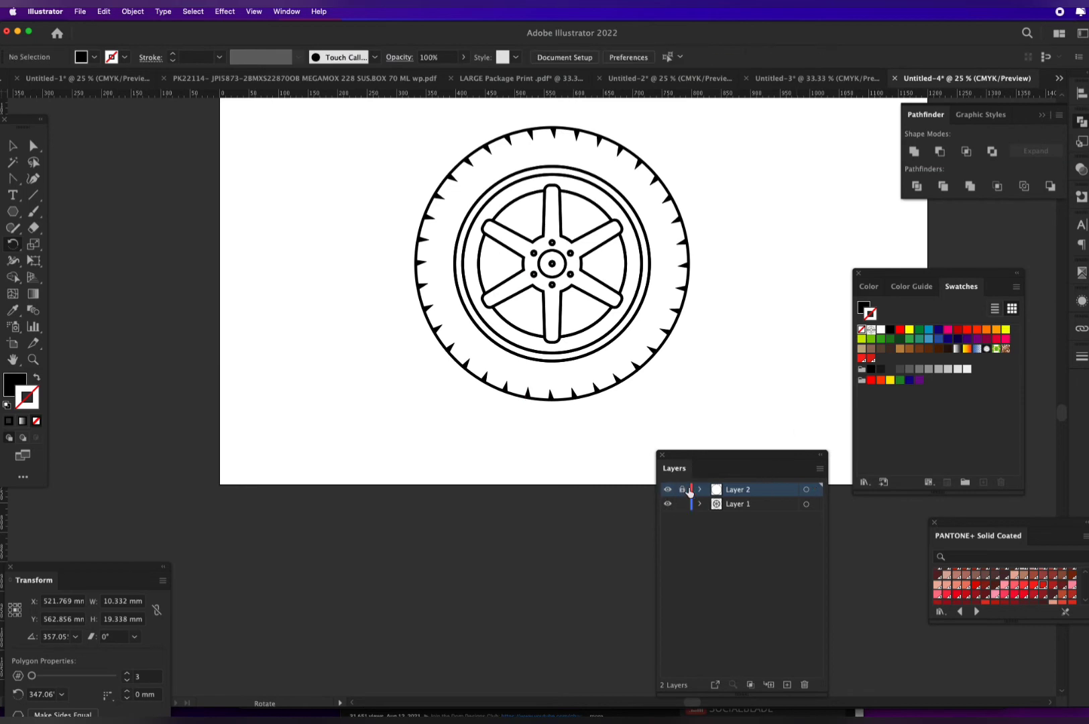
drag(752, 456, 1080, 401)
drag(972, 86, 711, 409)
key(F7)
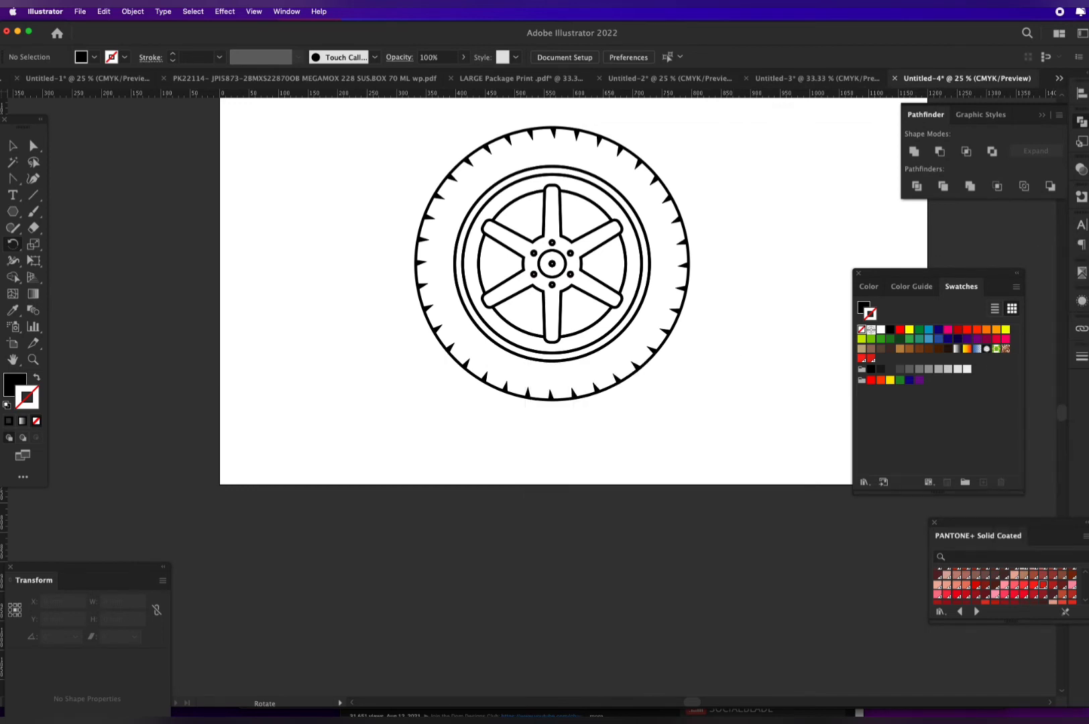
Select all the unlocked wheel artwork and rotate it clockwise by about 29° around its centre
scroll(559, 413, up, 2)
key(super+a)
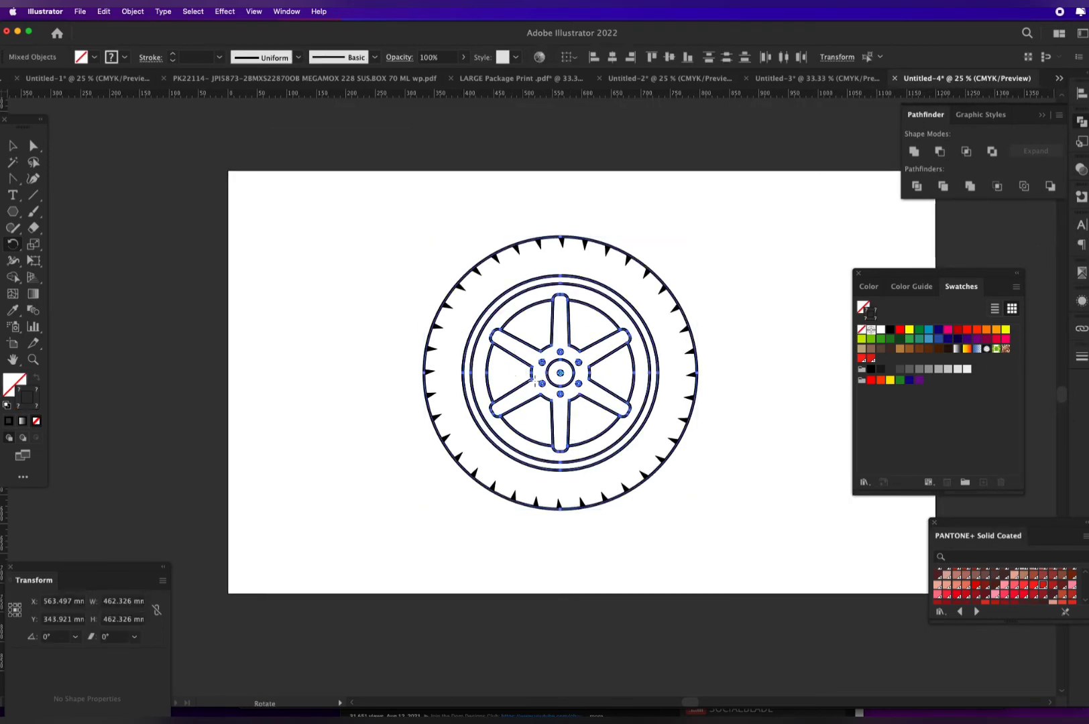
drag(783, 340, 776, 412)
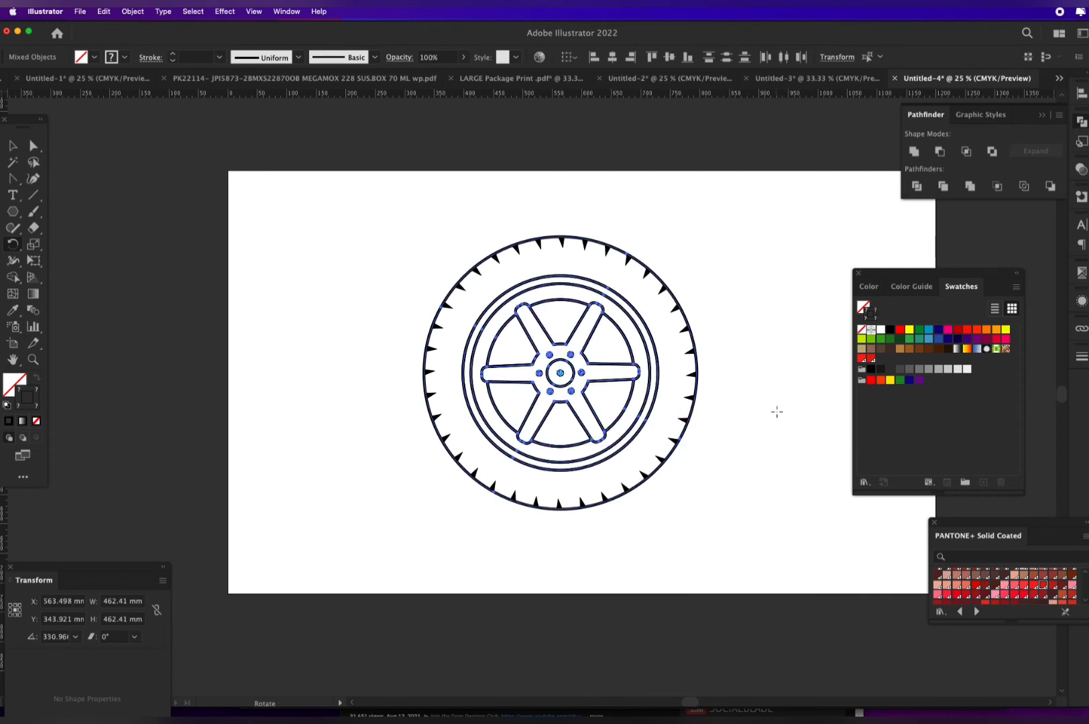
Select only the tyre's outer circle and set its stroke to dark grey
click(32, 146)
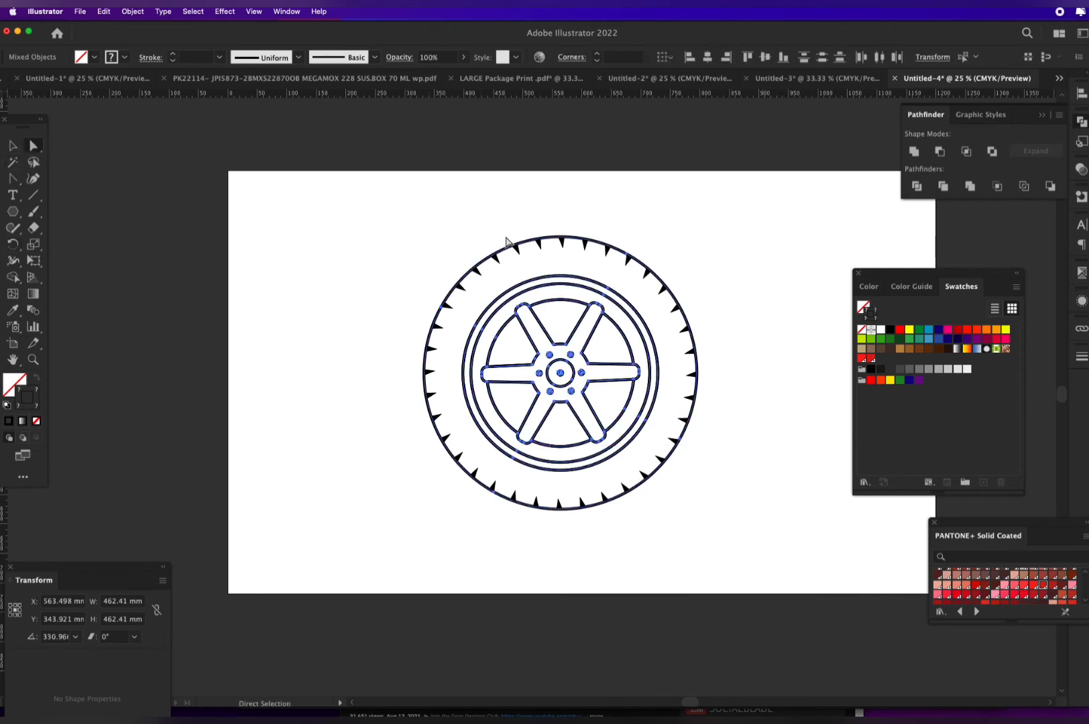
click(453, 216)
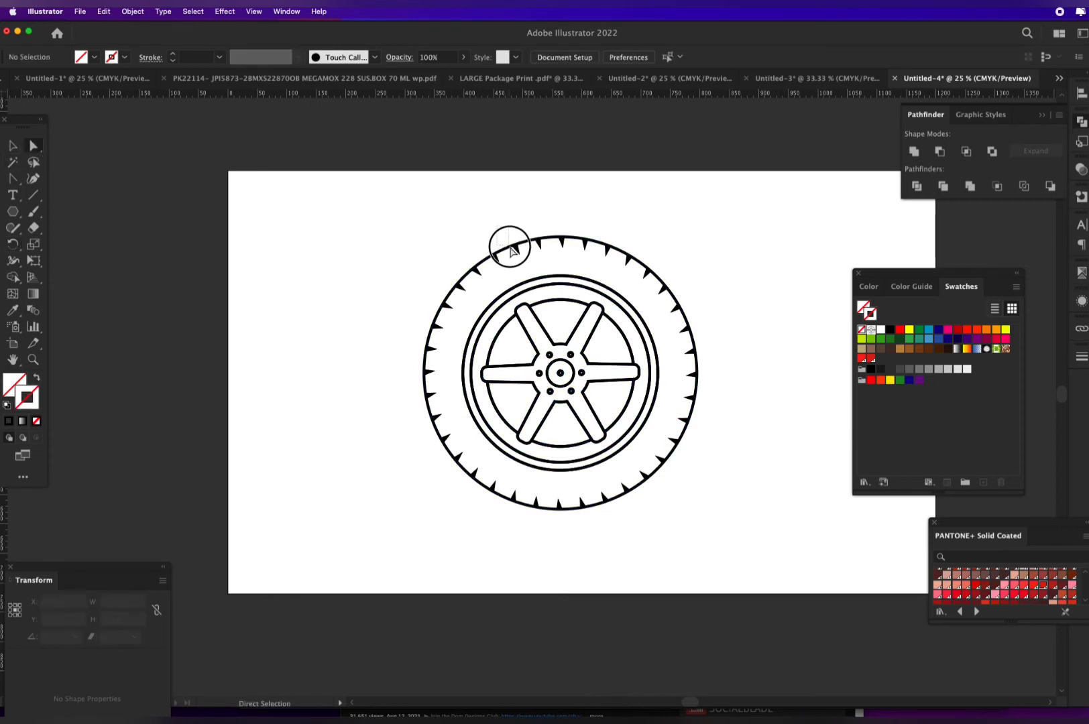
click(509, 259)
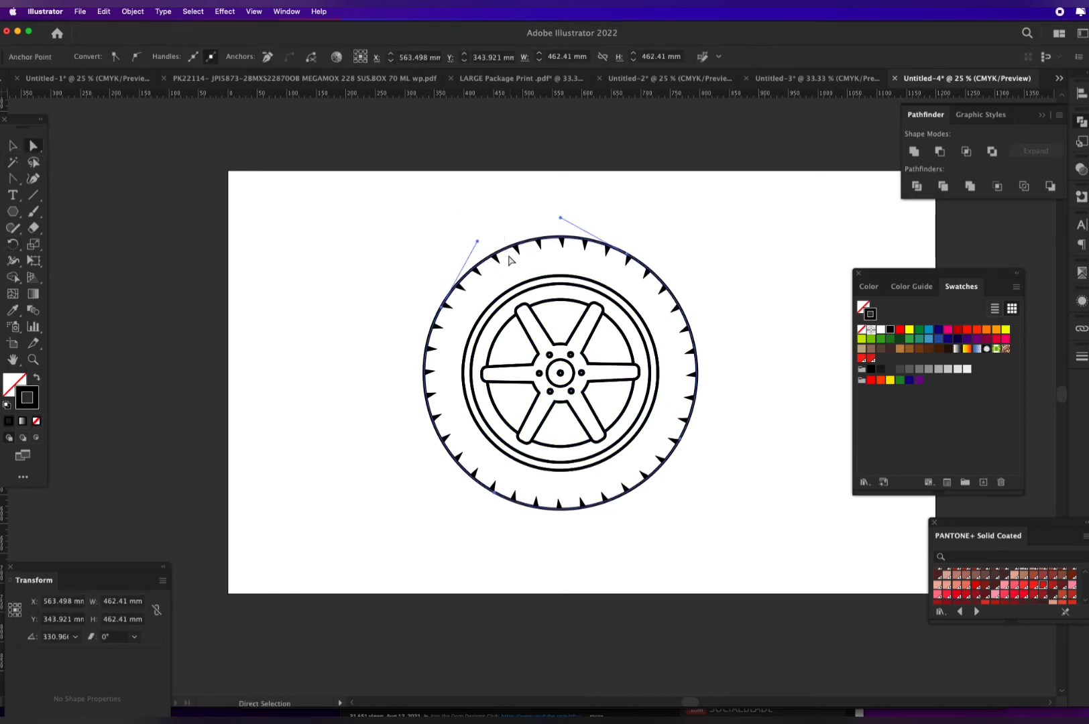
click(900, 370)
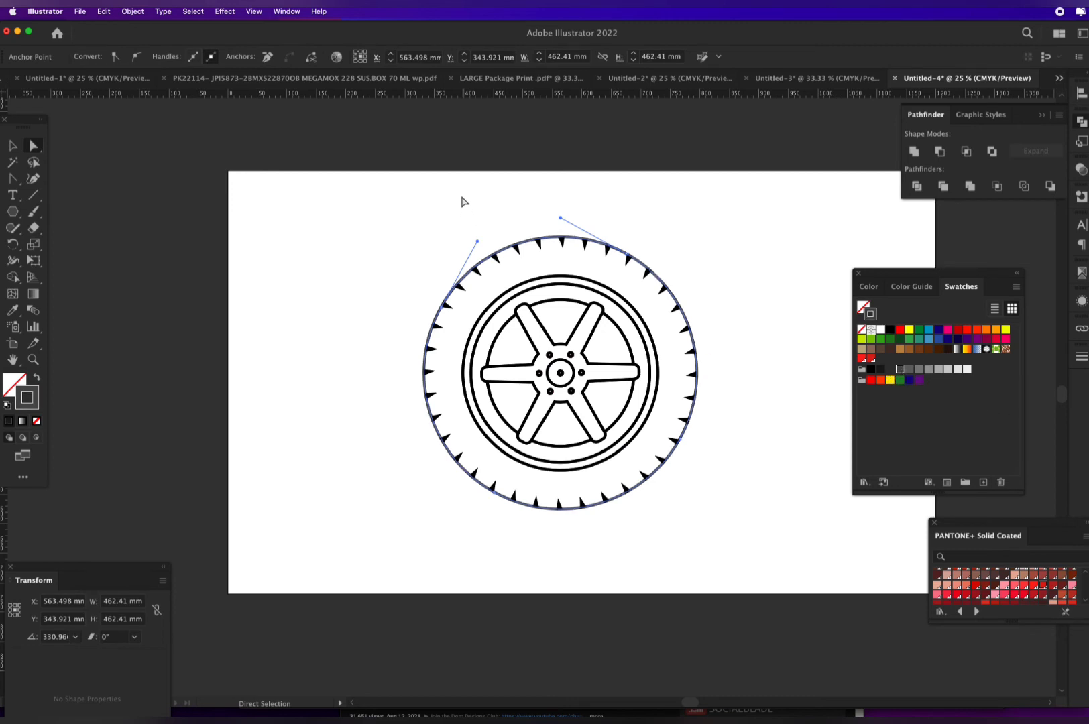
Select the whole unlocked wheel and use Shape Builder to turn its enclosed areas into separately fillable shapes
drag(385, 175, 758, 545)
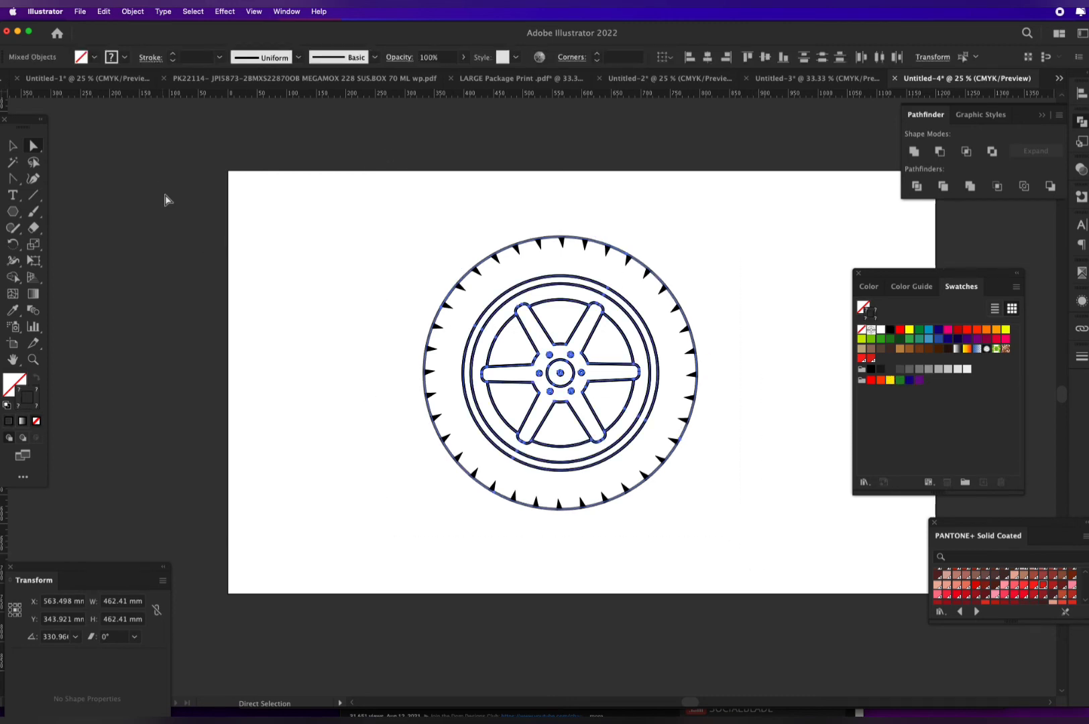
click(13, 277)
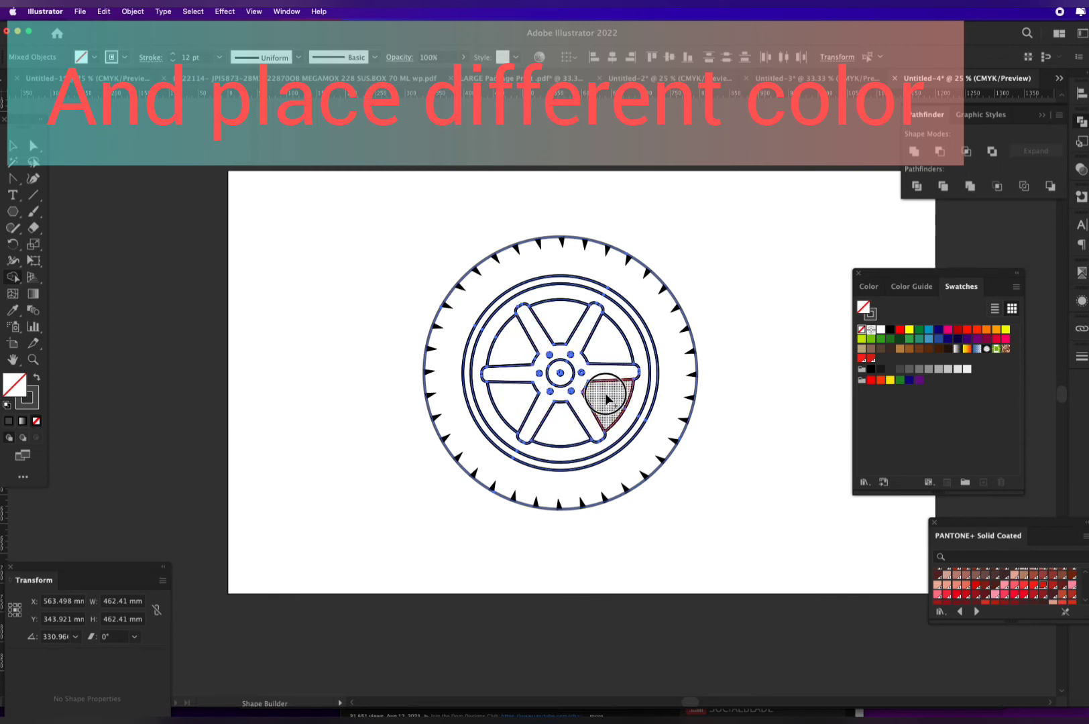
click(567, 383)
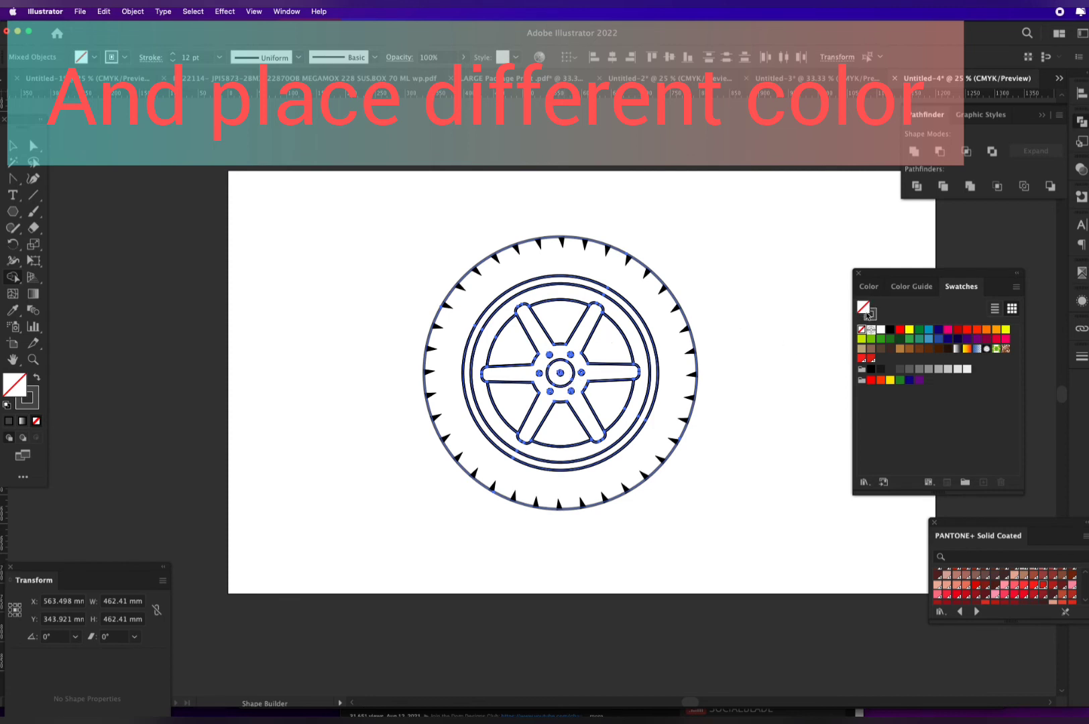
click(444, 219)
click(376, 179)
Select the tyre ring on its own and fill it with dark grey
click(31, 146)
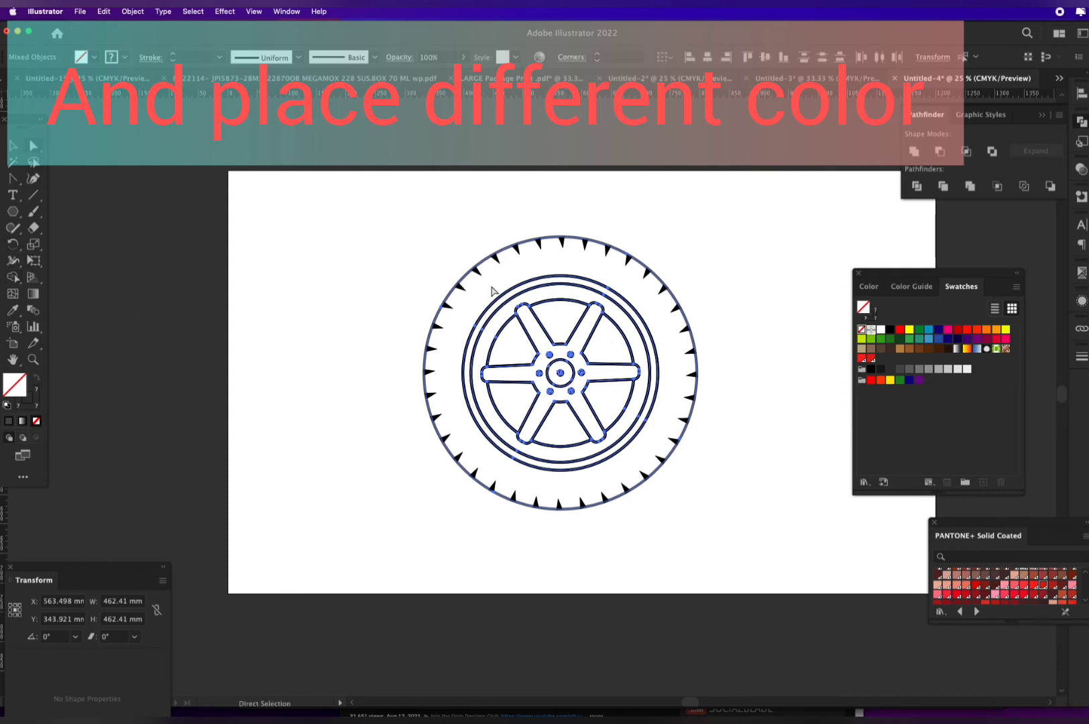
click(487, 243)
click(487, 257)
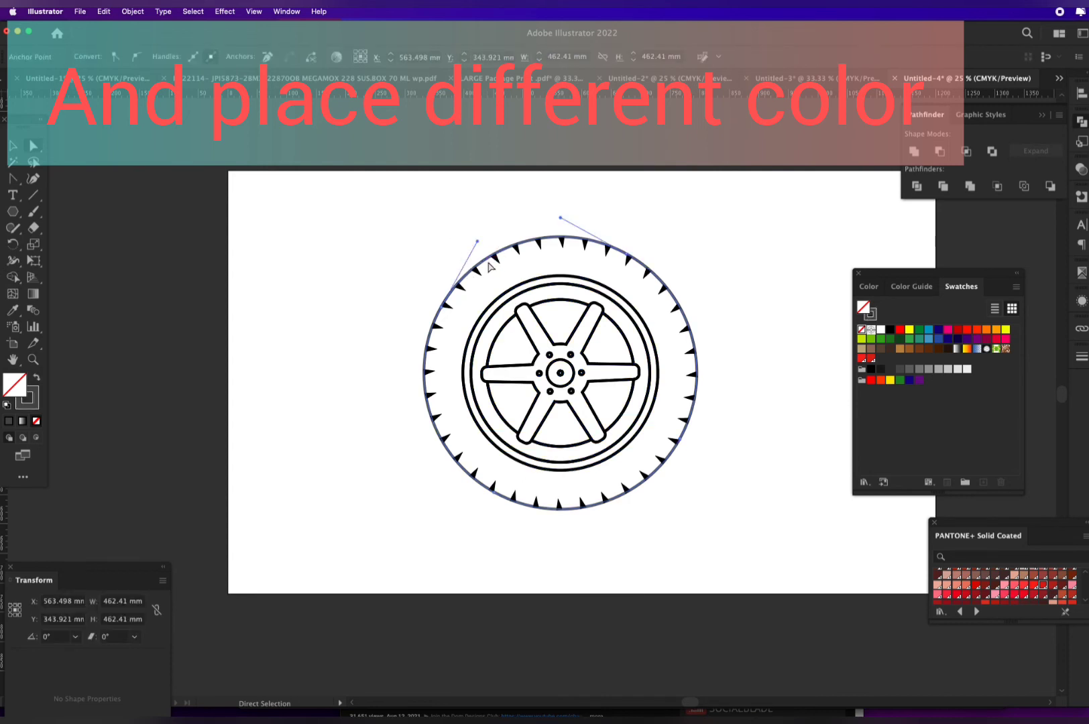
click(513, 260)
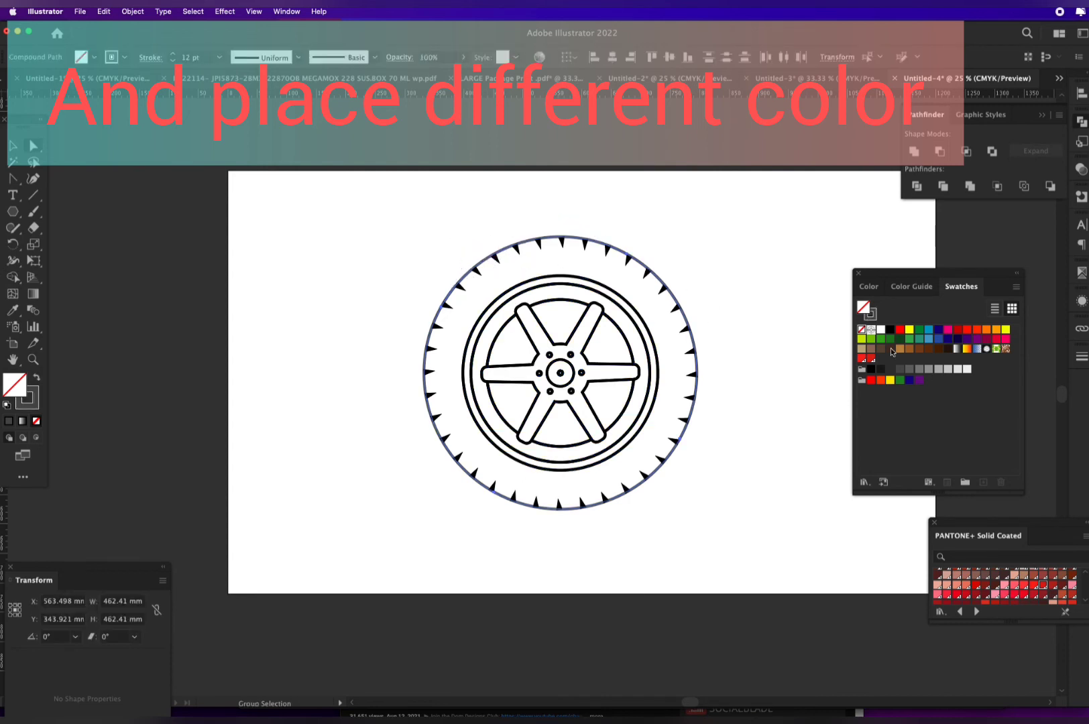
click(908, 373)
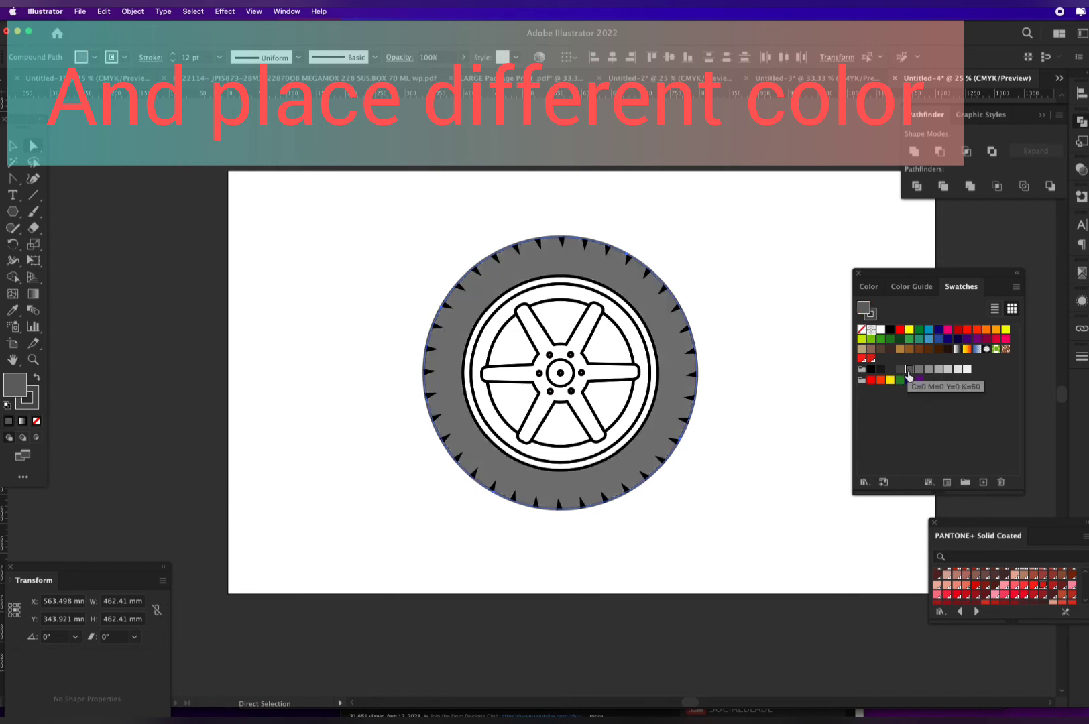
click(917, 374)
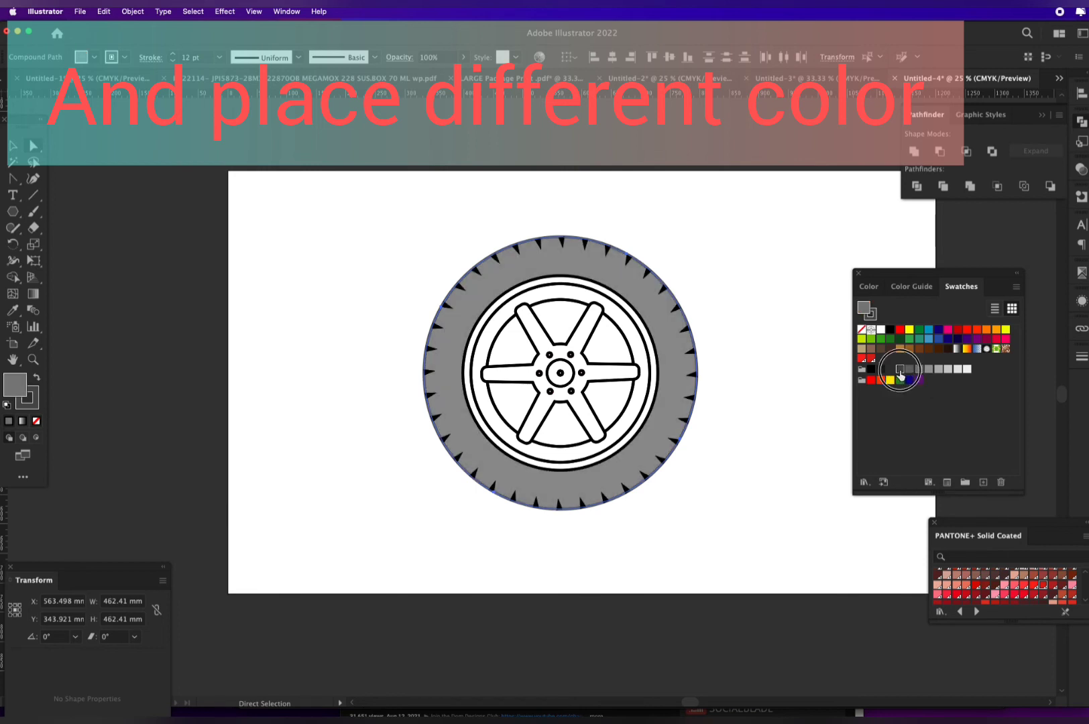
click(899, 368)
Fill the rim's narrow outer ring with golden brown and the wider ring inside it with very dark brown
key(super+equal)
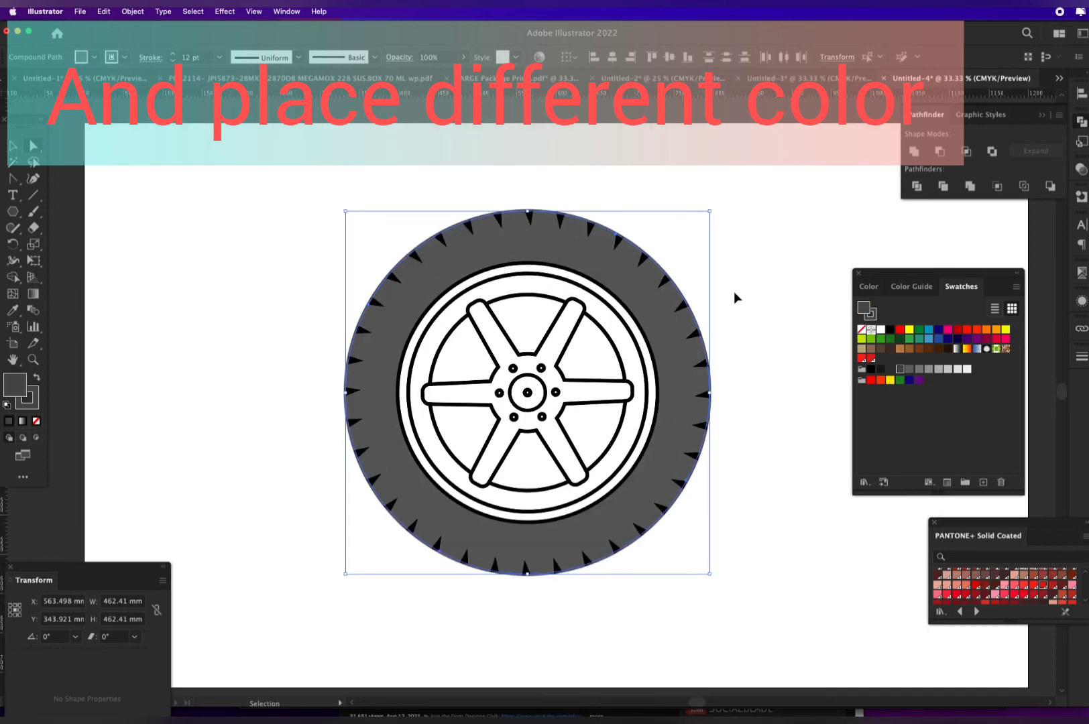
key(a)
click(582, 275)
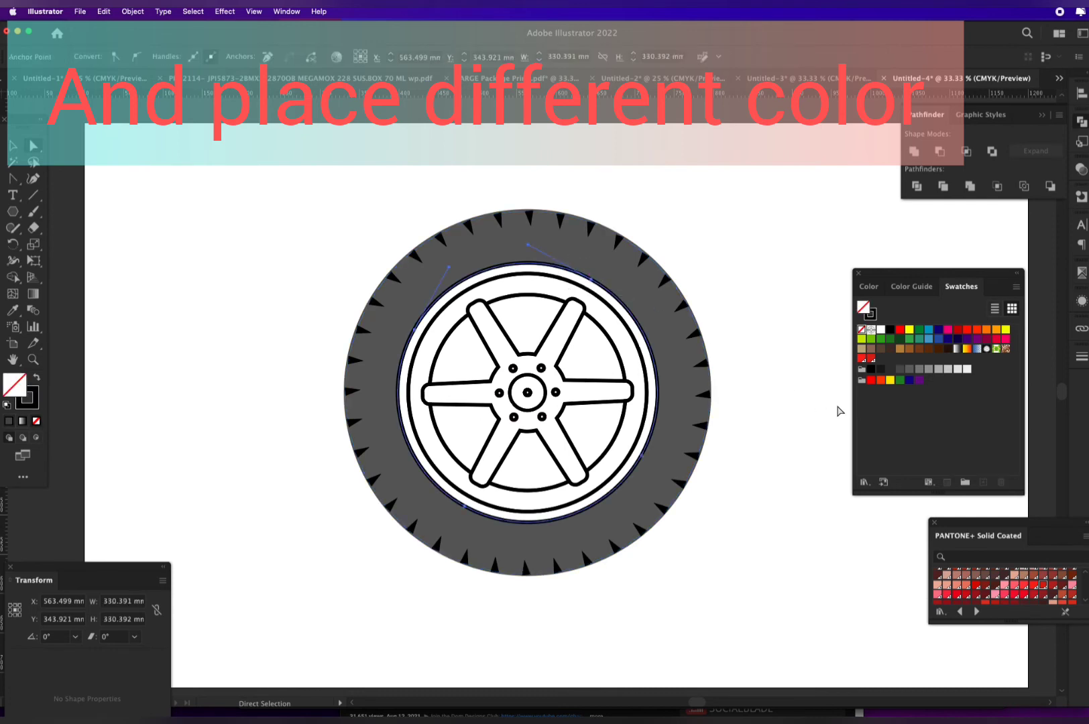
click(938, 370)
click(899, 349)
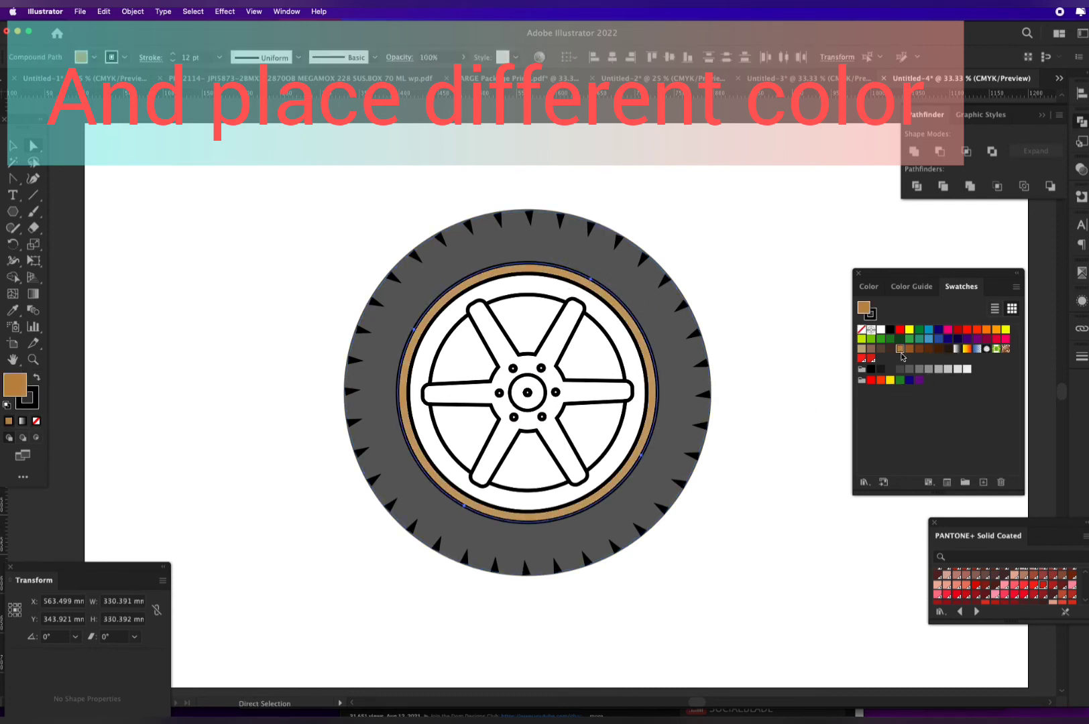
click(647, 391)
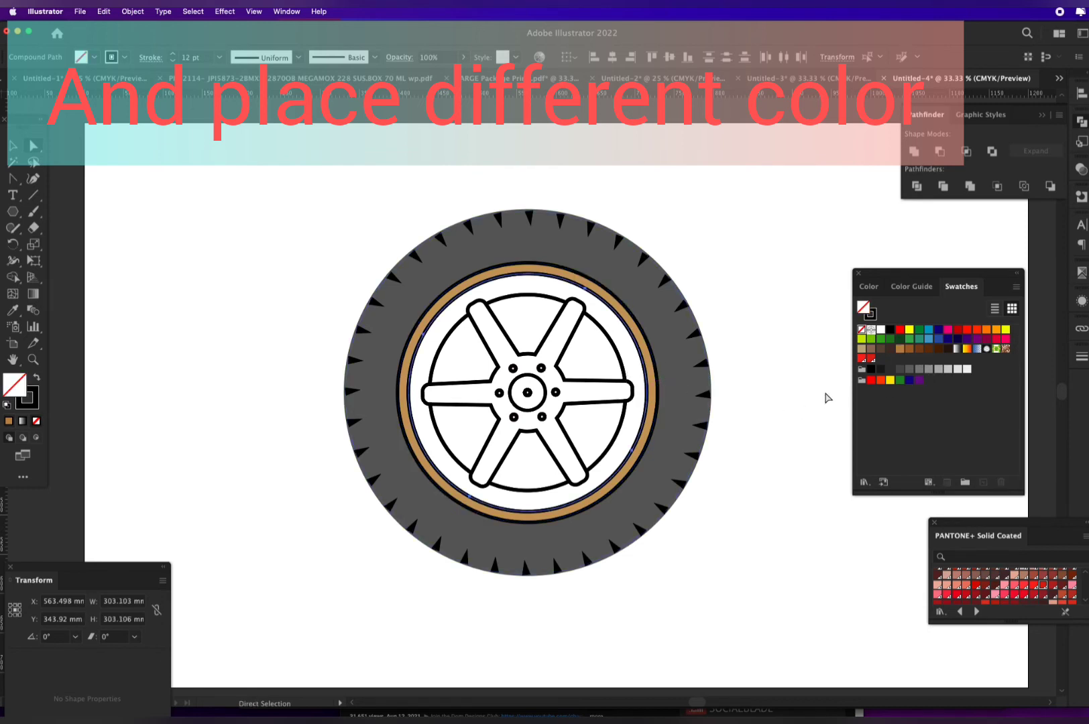
click(948, 349)
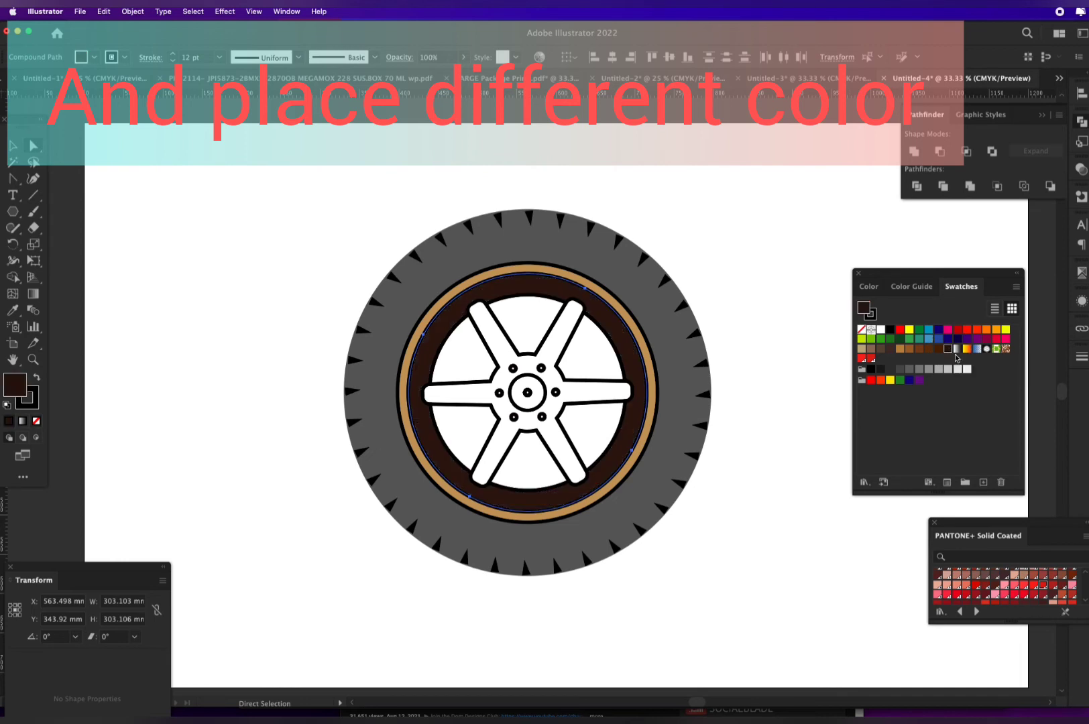
Fill the merged six-spoke shape with golden brown
click(572, 404)
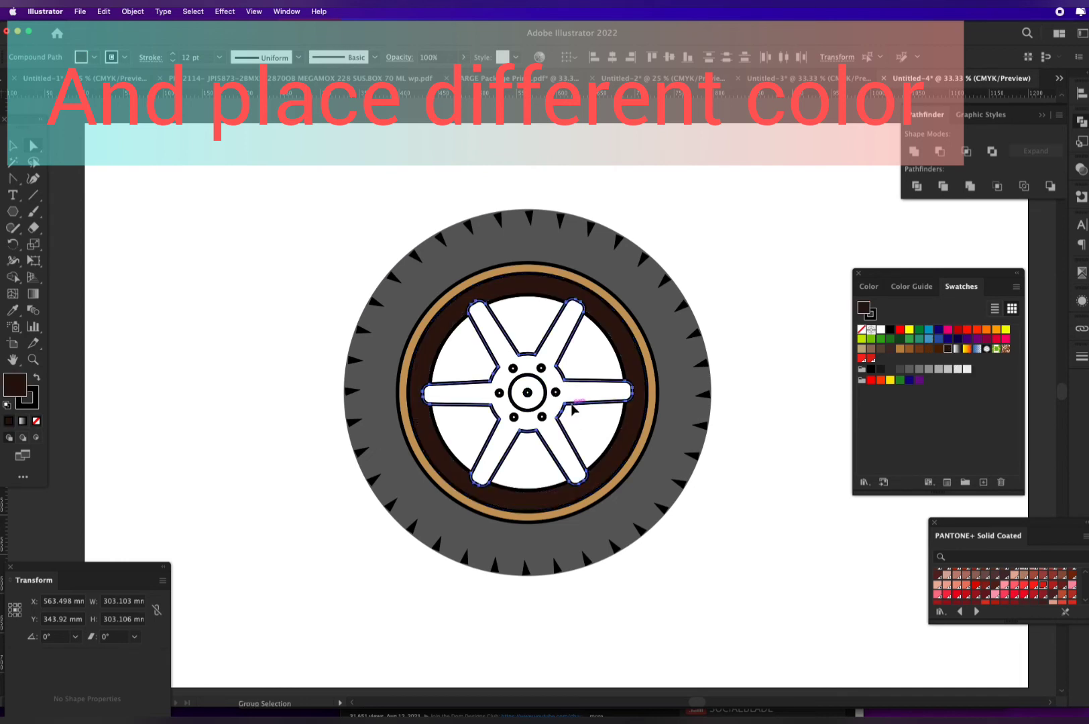
click(900, 349)
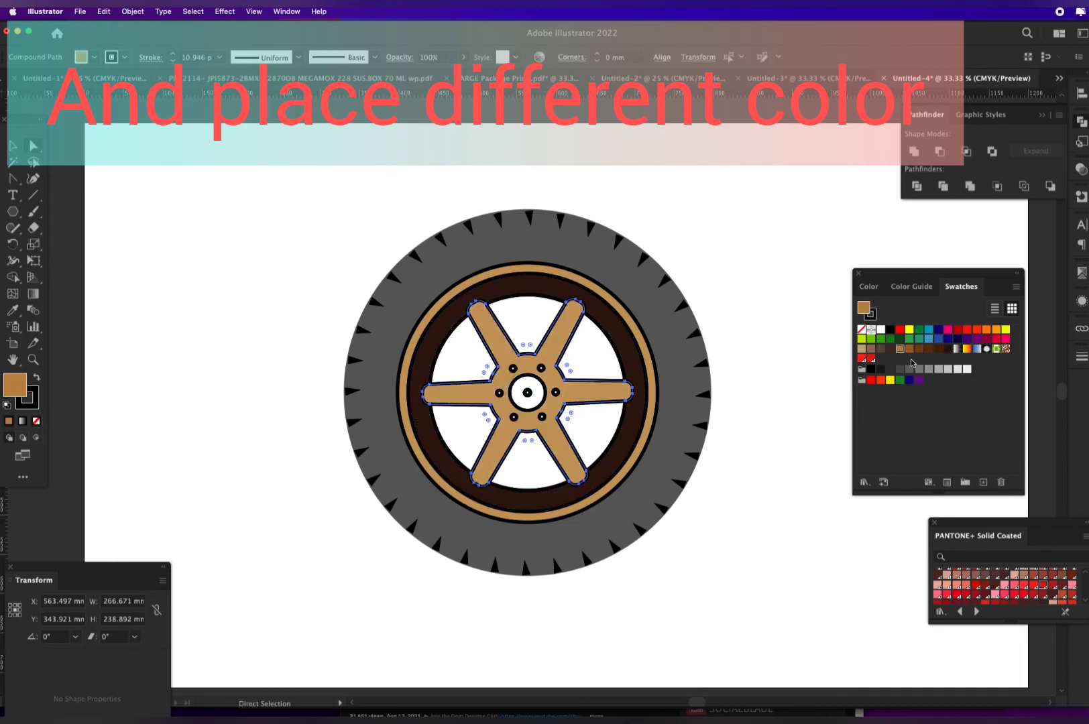
click(709, 531)
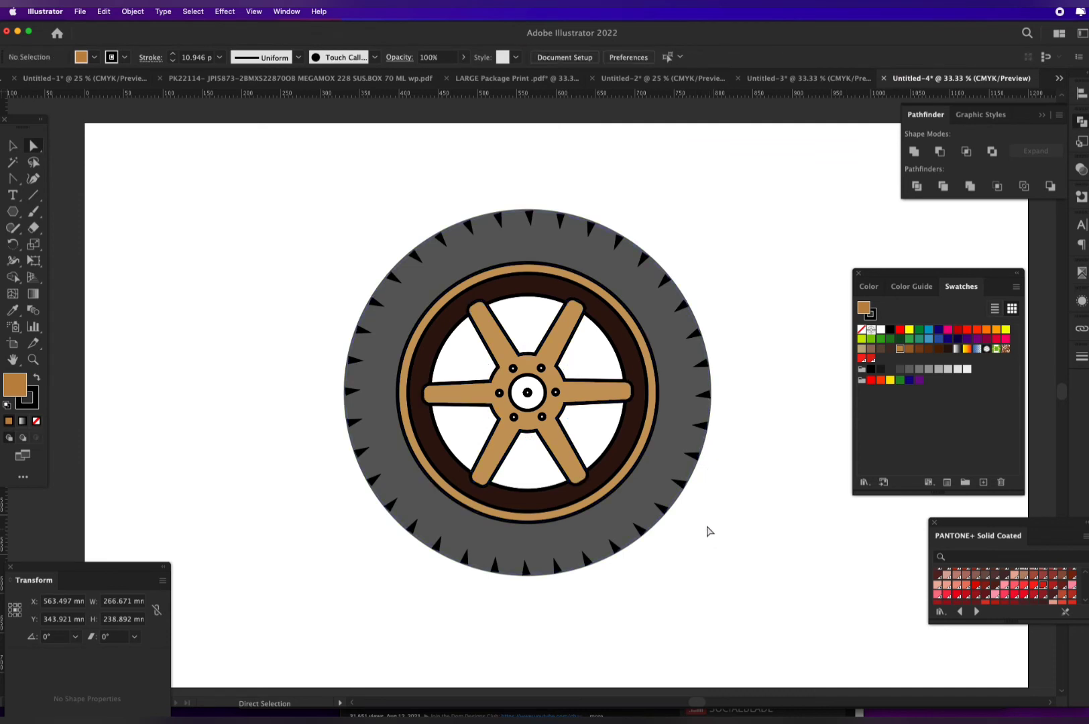
Select the six openings between the spokes together and fill them with medium grey
click(619, 384)
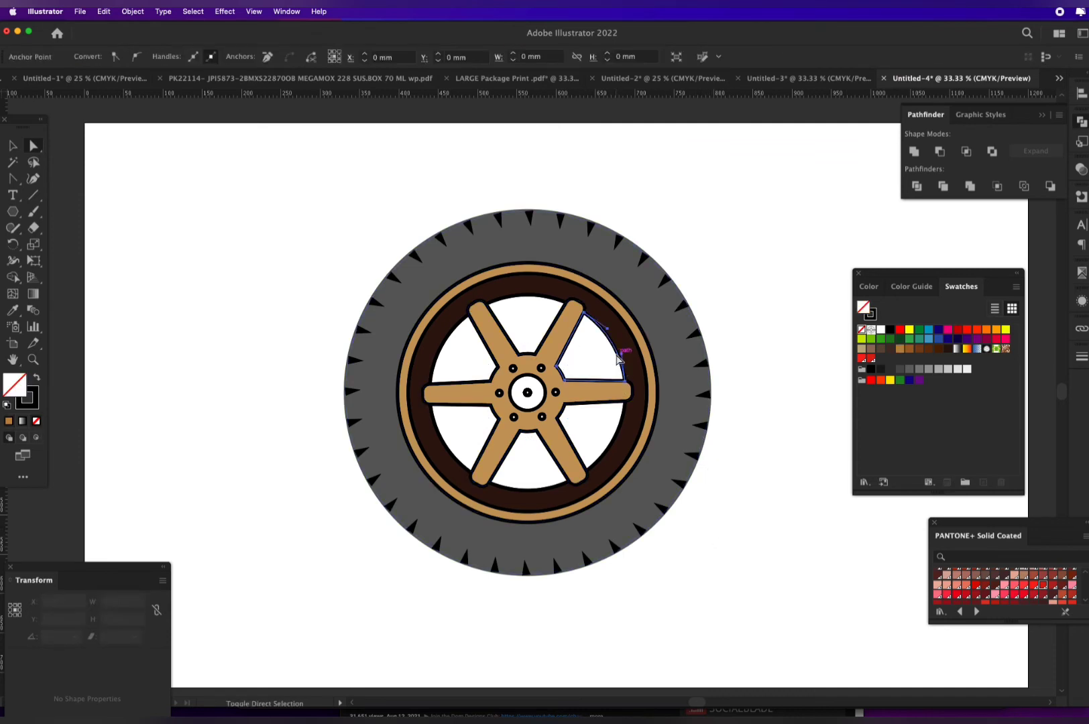
shift+click(450, 347)
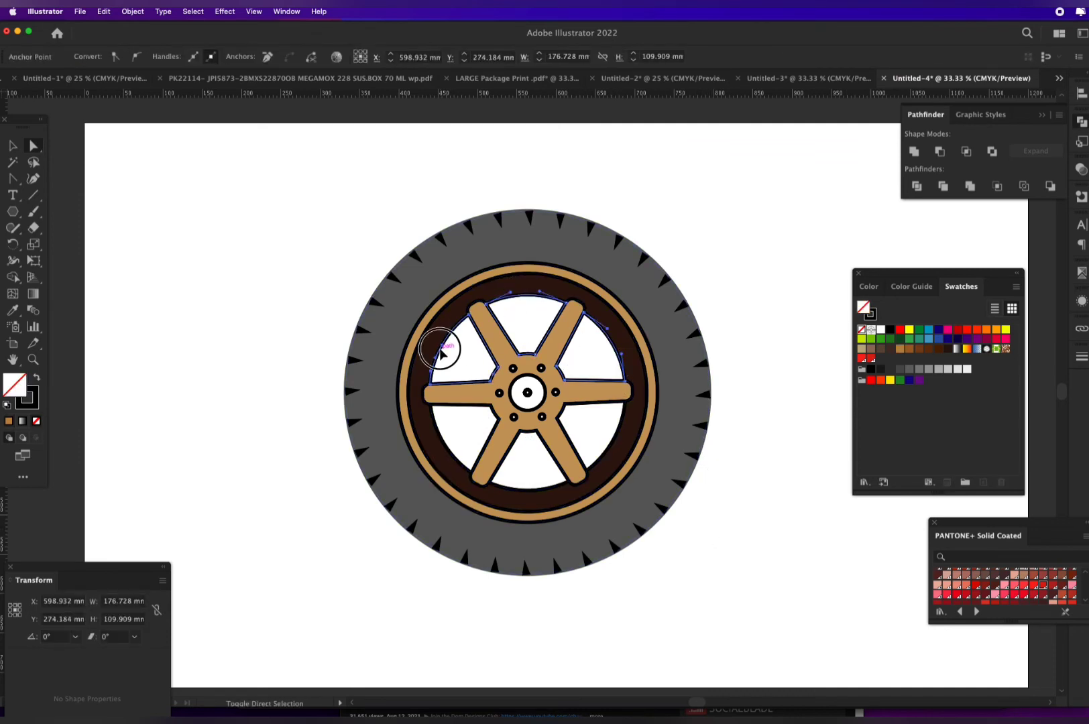
shift+click(451, 455)
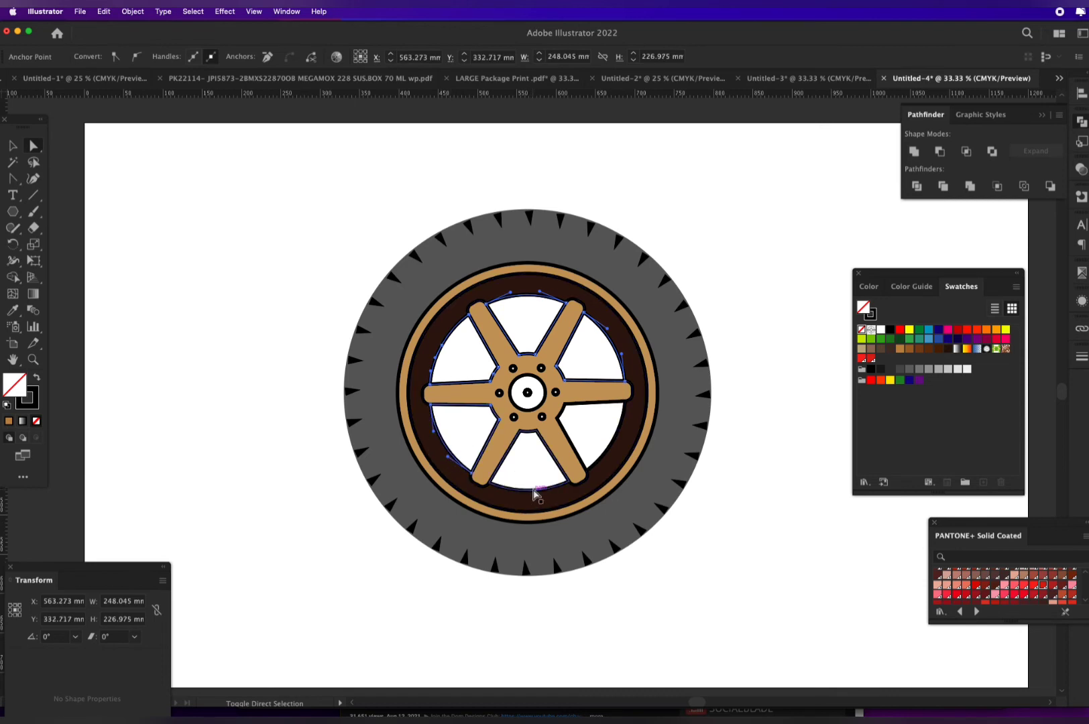
shift+click(531, 495)
shift+click(617, 443)
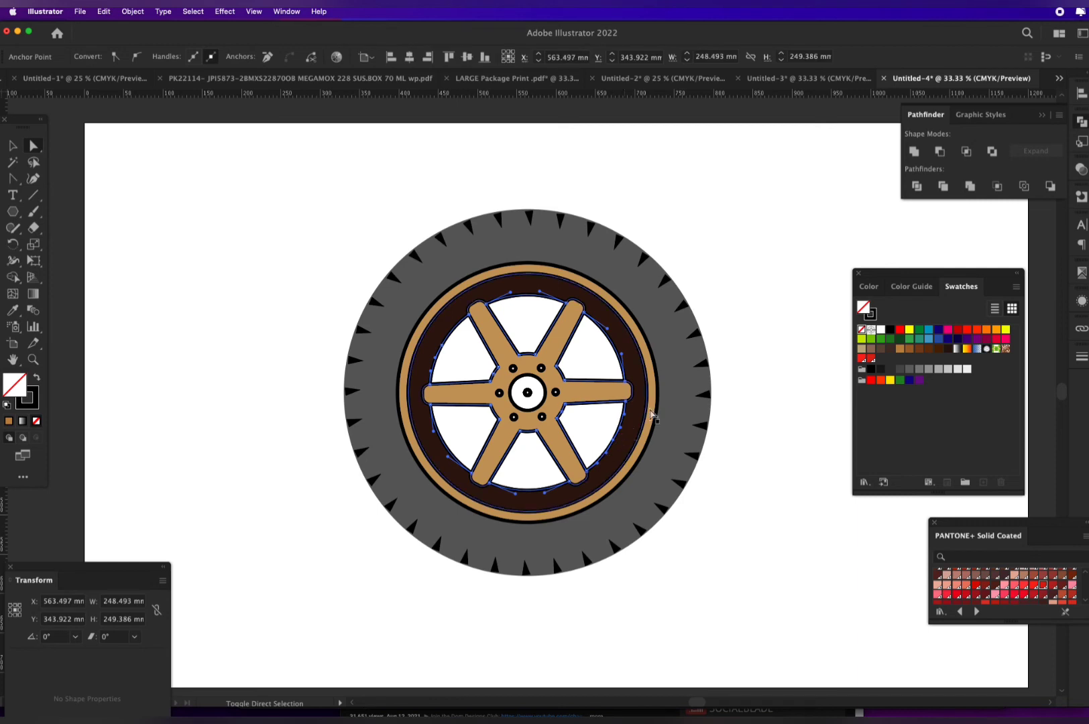
click(871, 340)
click(966, 340)
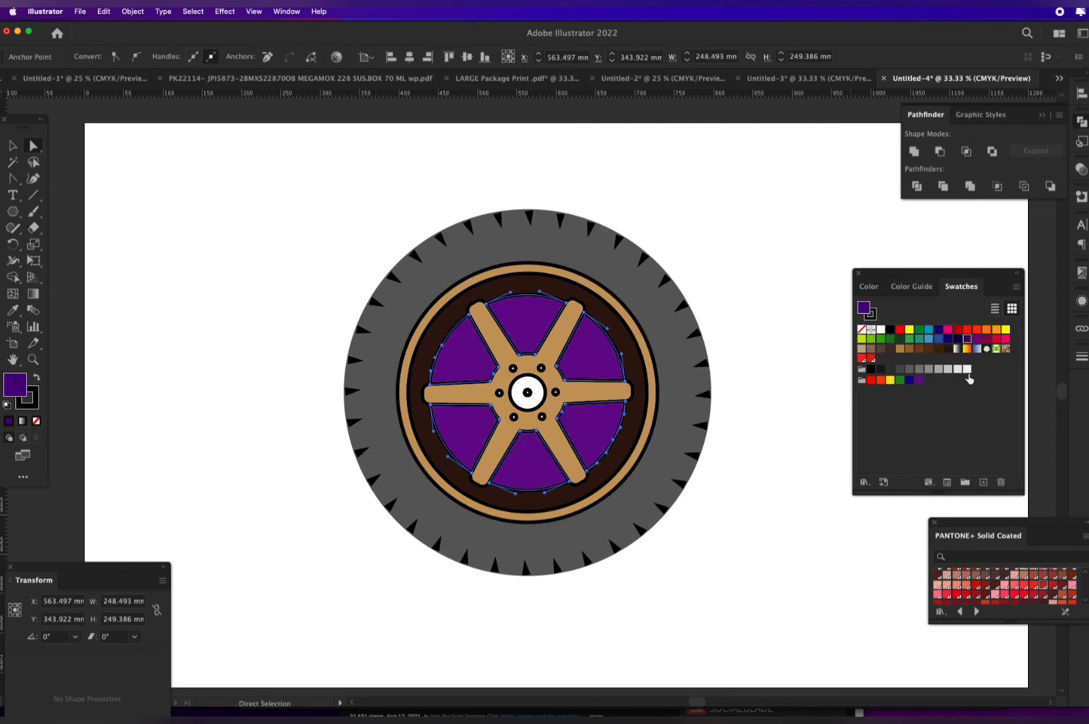
click(957, 369)
click(938, 369)
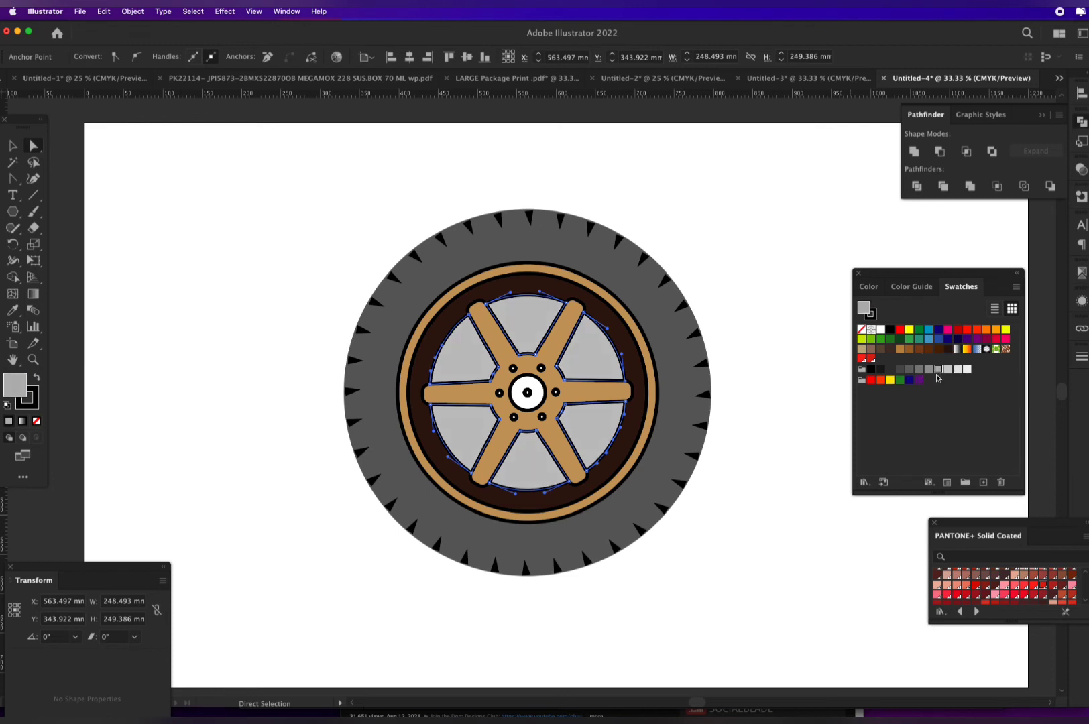
click(929, 371)
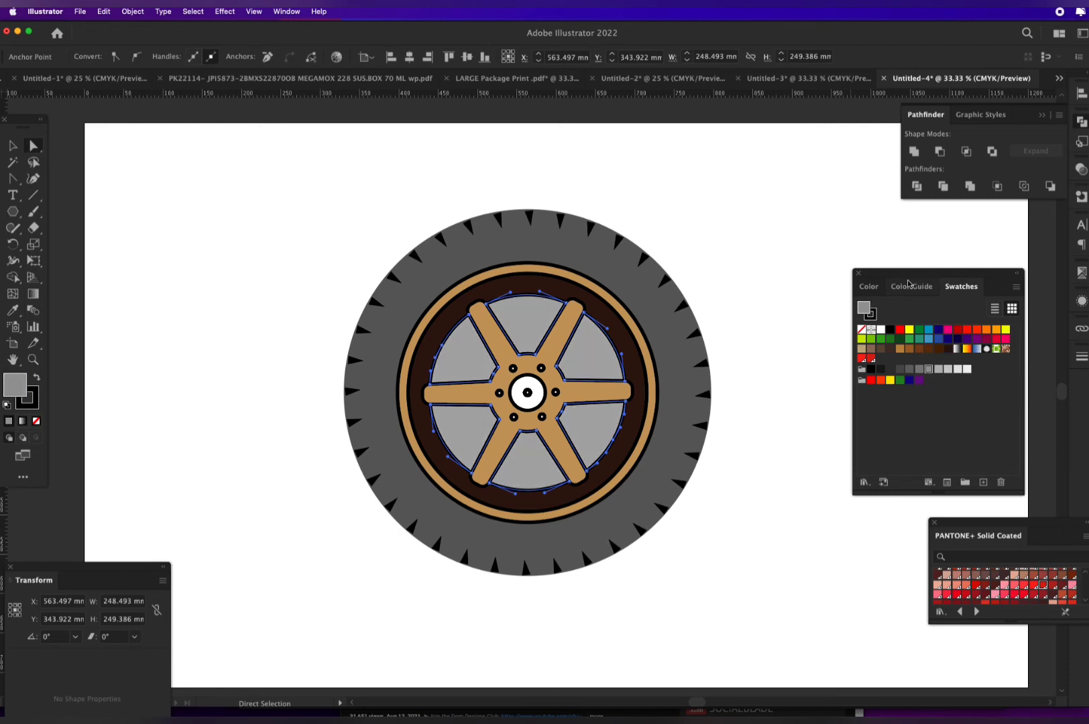
key(super+minus)
key(super+minus)
key(super+minus)
click(639, 458)
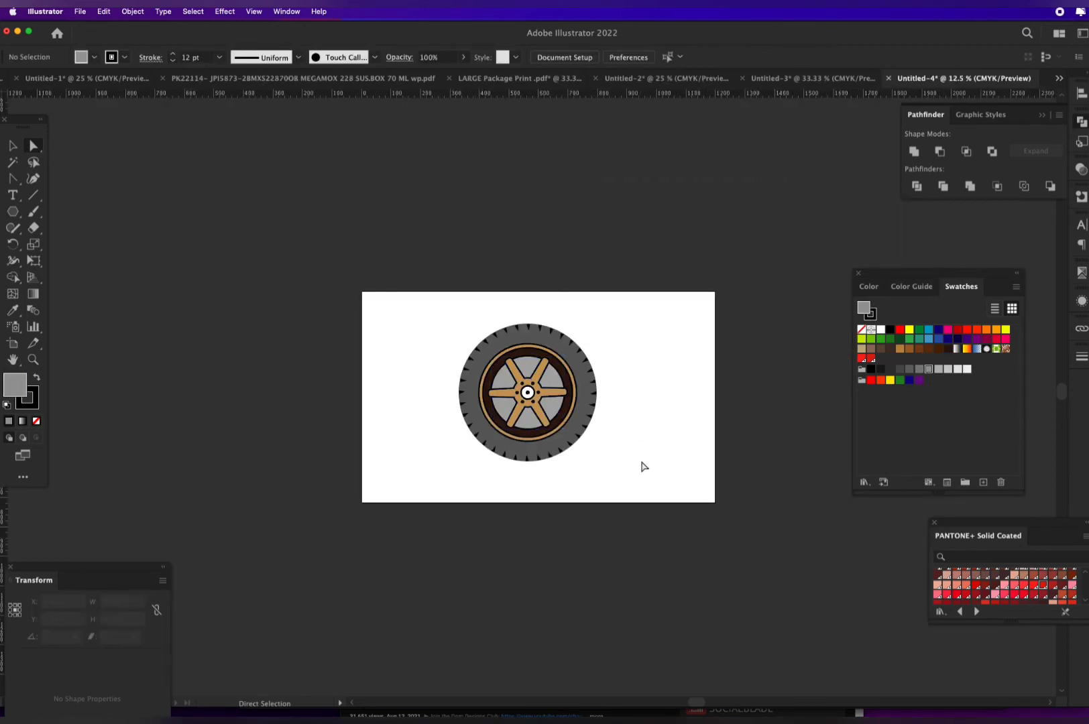
key(super+a)
key(super+plus)
key(super+plus)
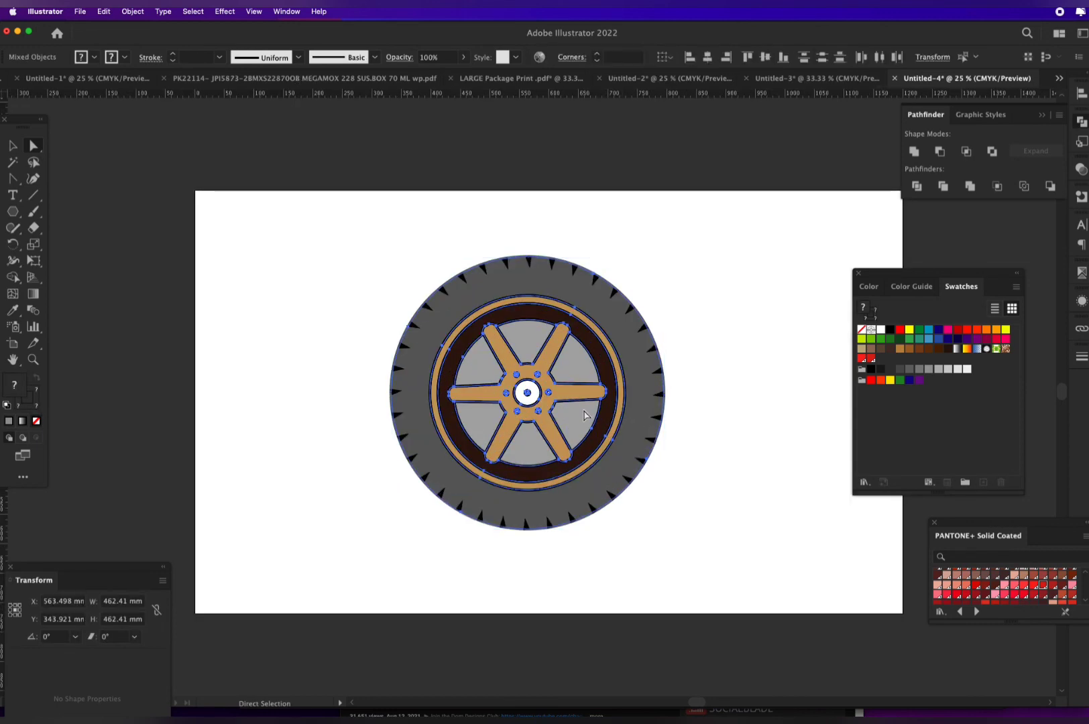
click(724, 364)
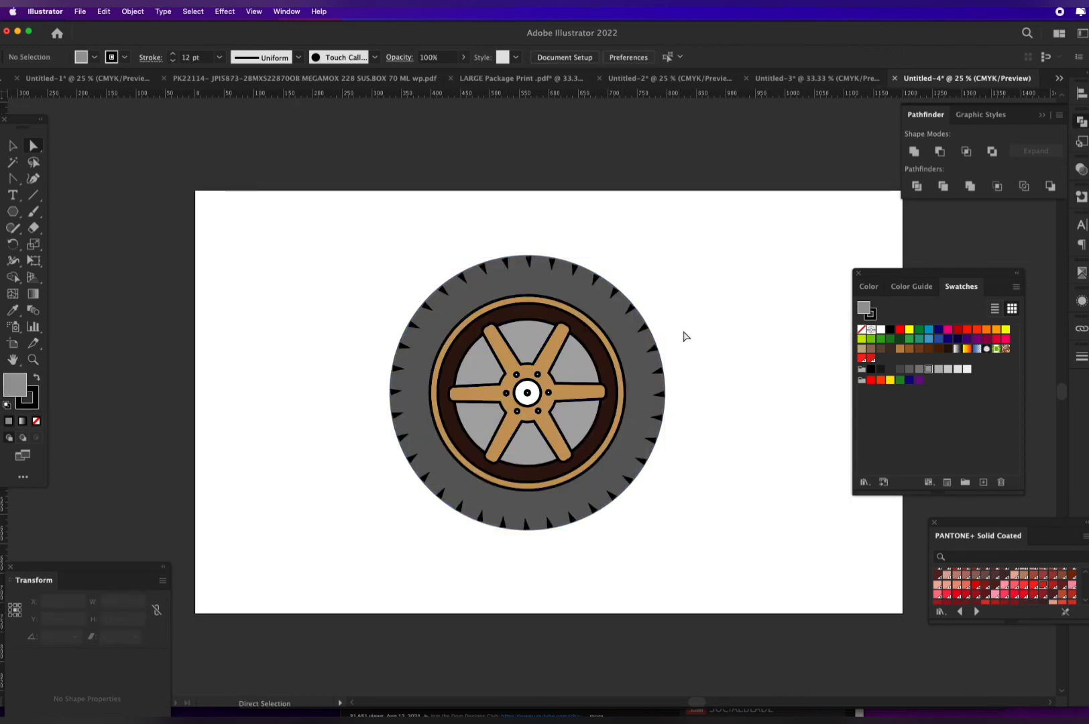
drag(737, 469, 641, 440)
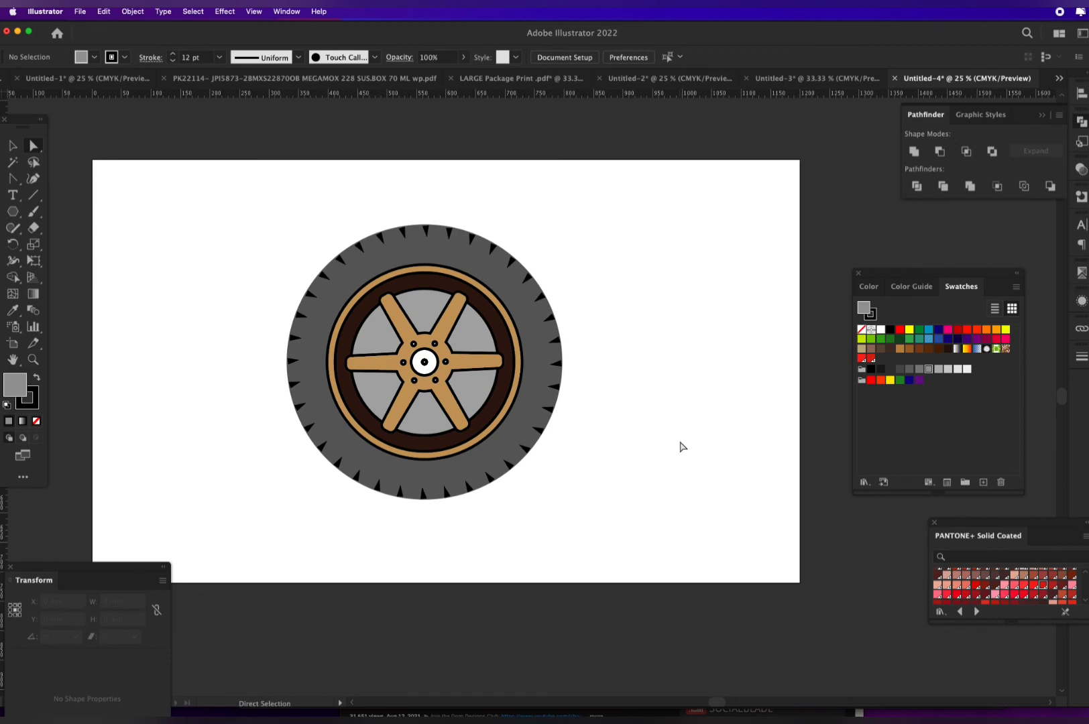
Select the whole wheel and start a Drop Shadow effect on it, keeping the wheel in view for the preview
drag(281, 228, 684, 558)
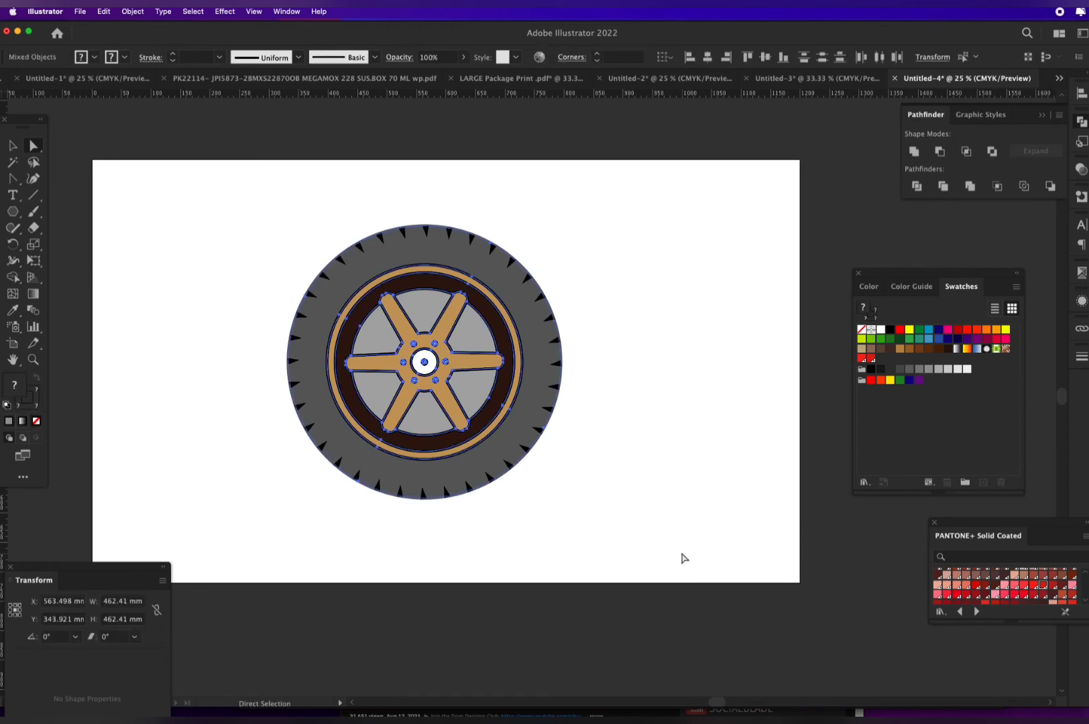
click(226, 12)
click(227, 12)
click(227, 12)
mouse_move(281, 172)
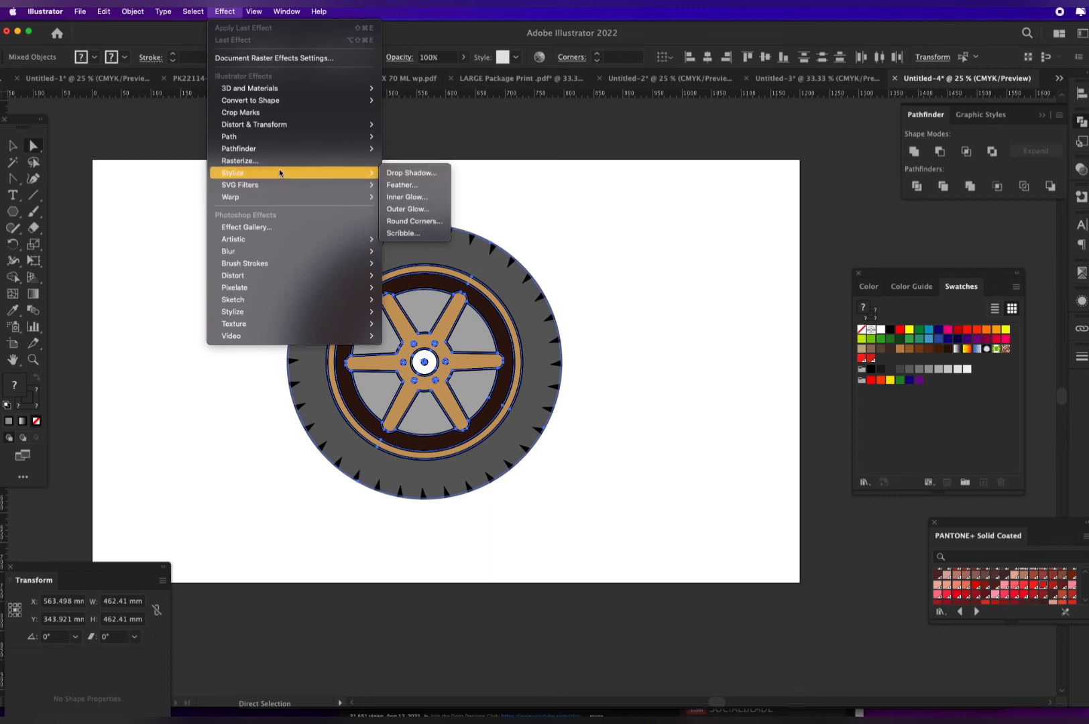
click(414, 178)
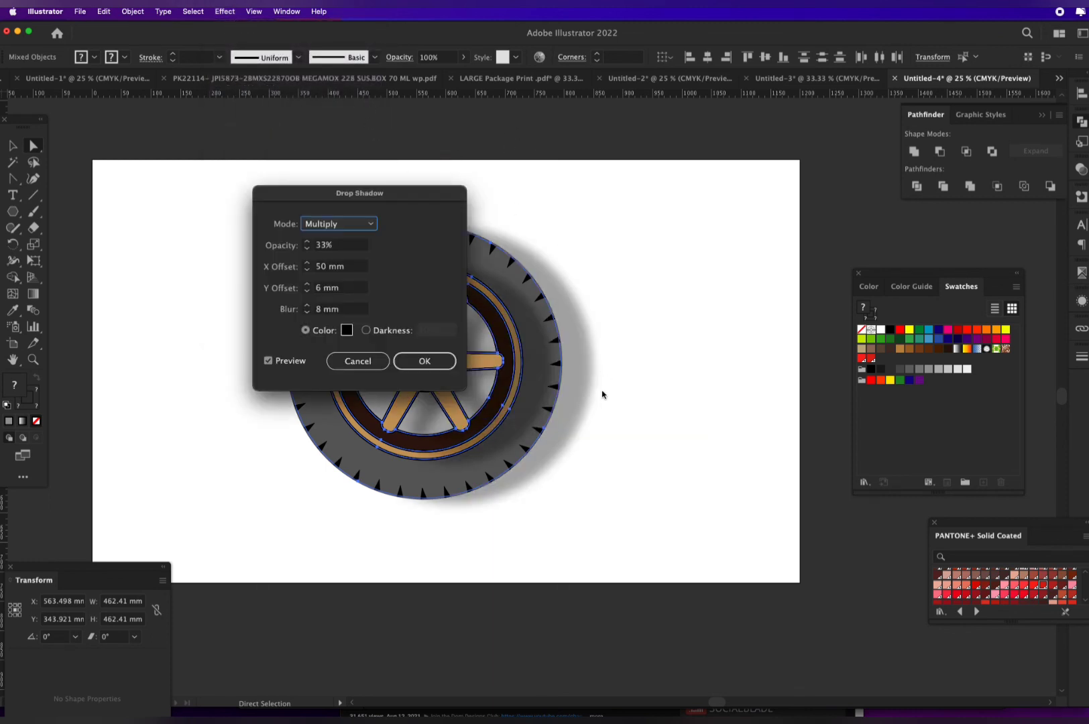
drag(405, 194, 856, 194)
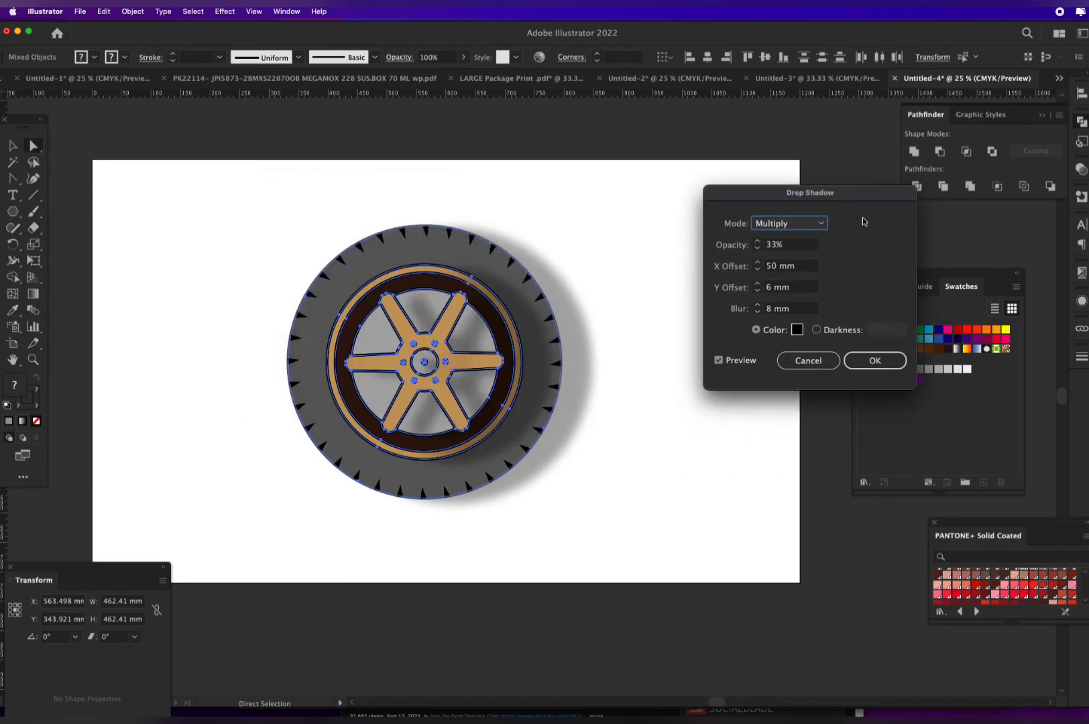
Set the drop shadow's X offset to 100 mm and apply it to the wheel
click(802, 267)
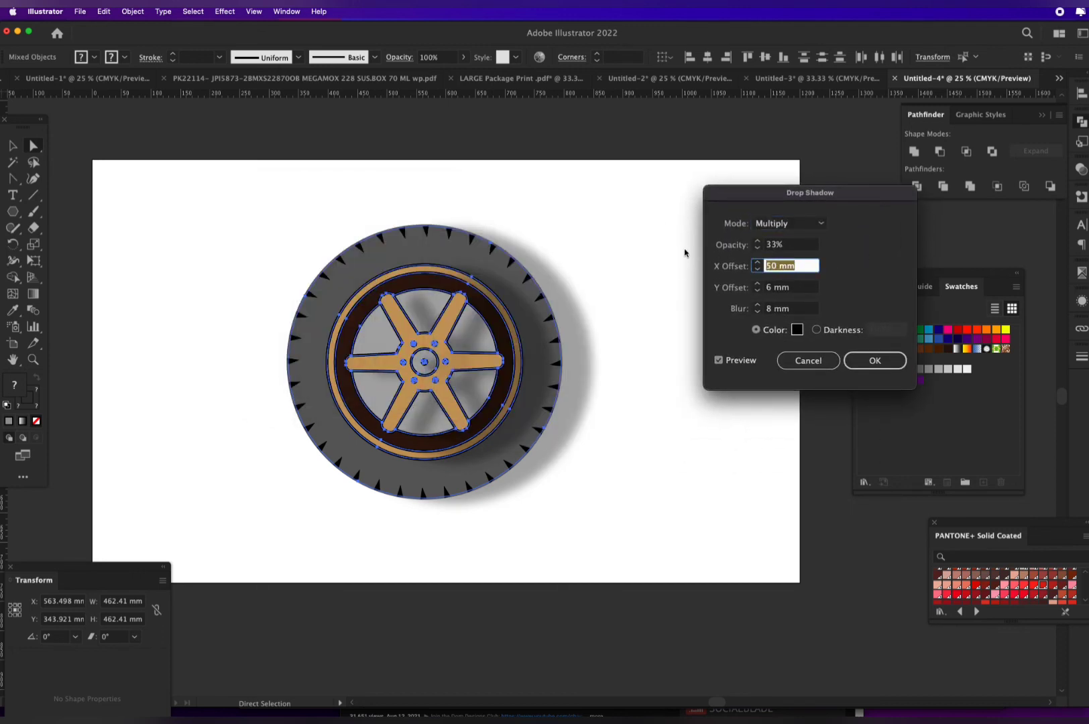
key(Up)
key(Up)
text(100)
key(Tab)
key(Return)
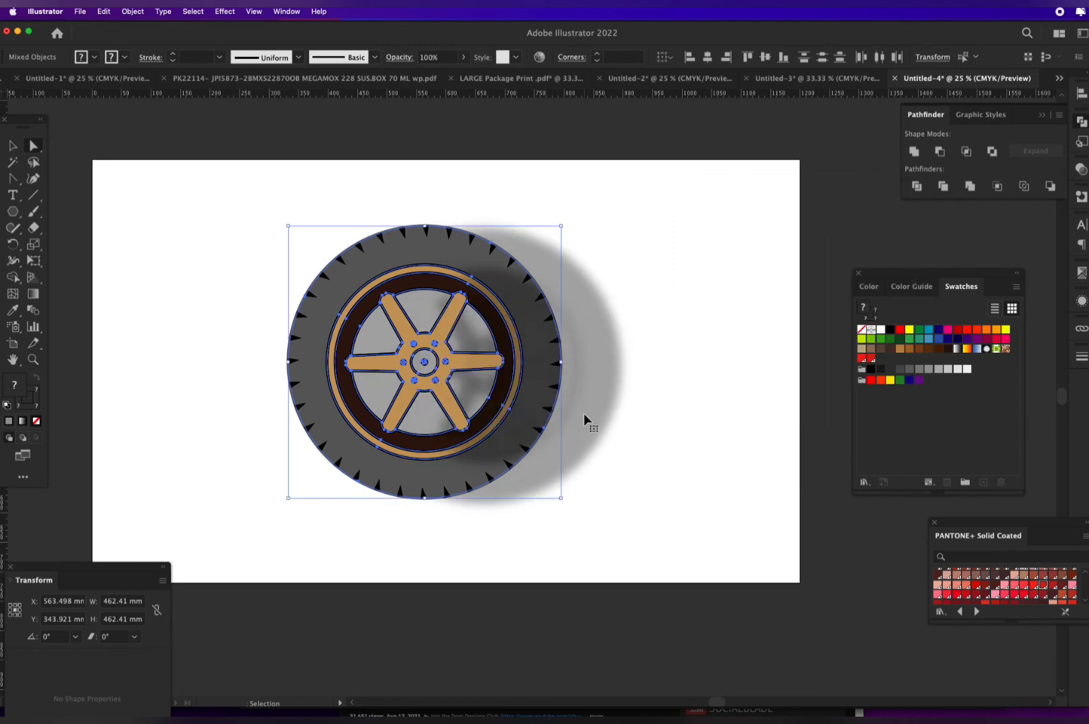
Undo the drop shadow applied to the wheel
key(ctrl+minus)
key(ctrl+minus)
key(ctrl+z)
key(a)
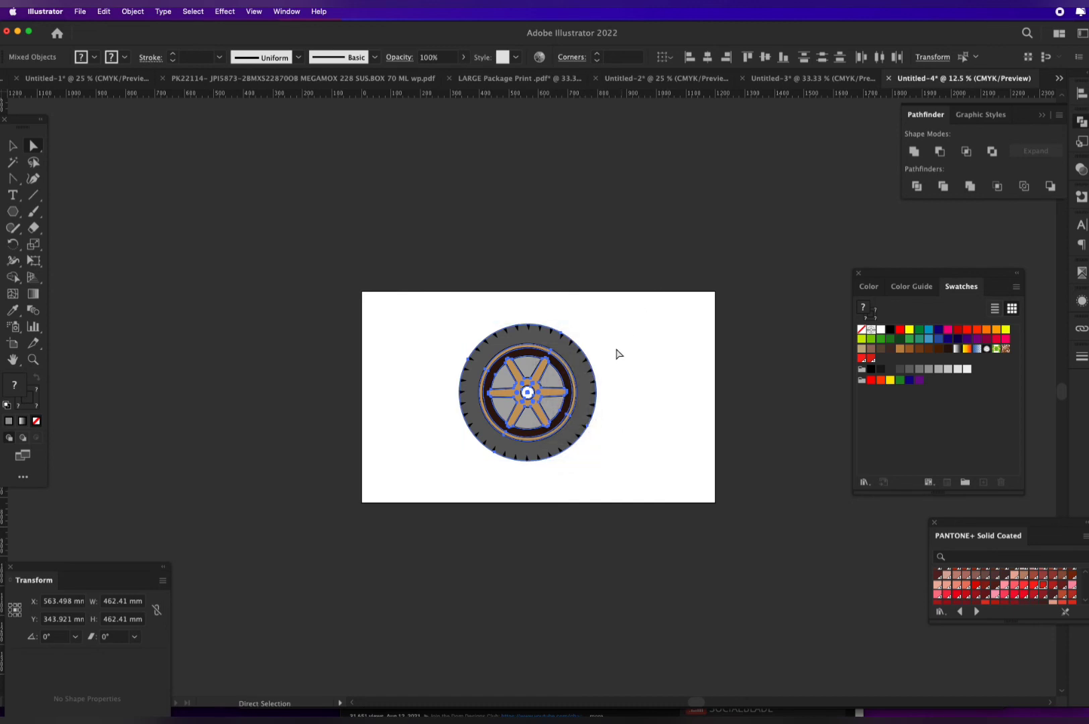
key(v)
key(a)
key(ctrl+plus)
key(ctrl+plus)
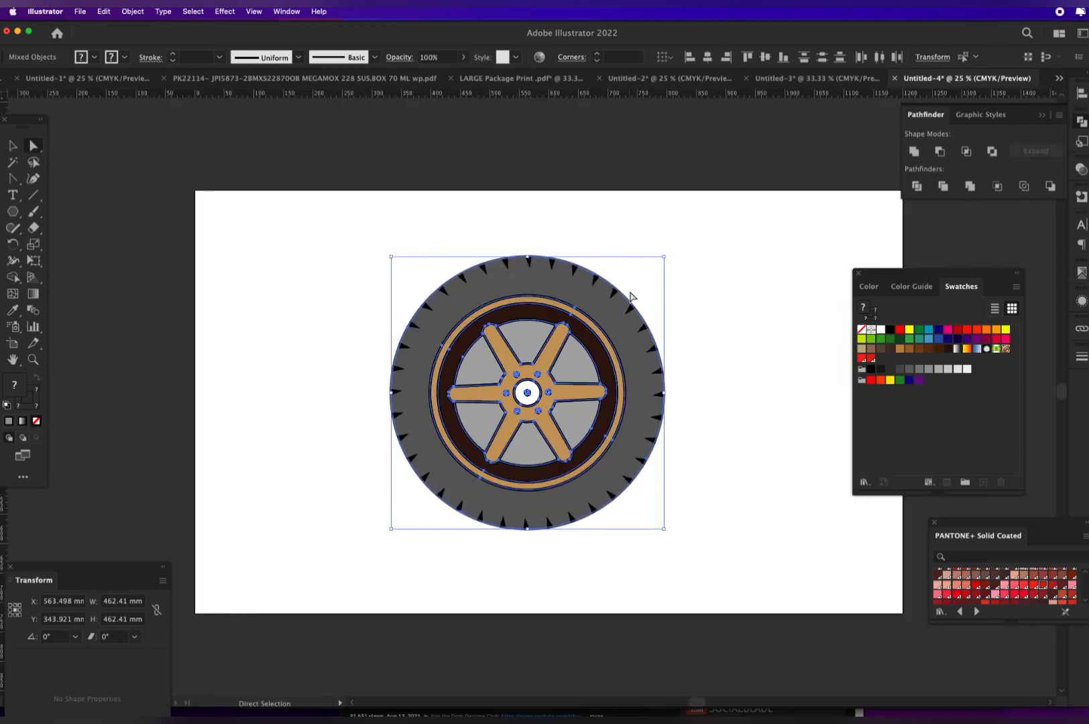